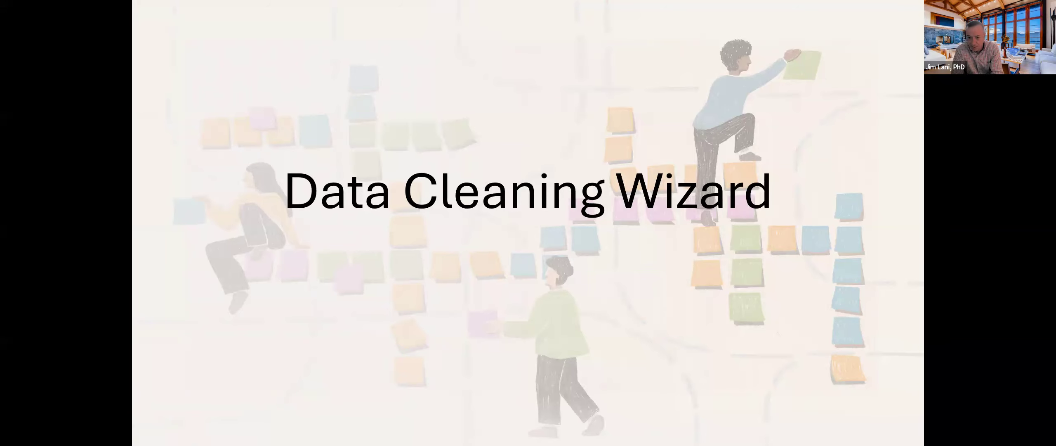
- Switch to the wizard.xlsx workbook in Excel and examine the Q1 header and the question texts in row 2 of columns A to D
key(alt+Tab)
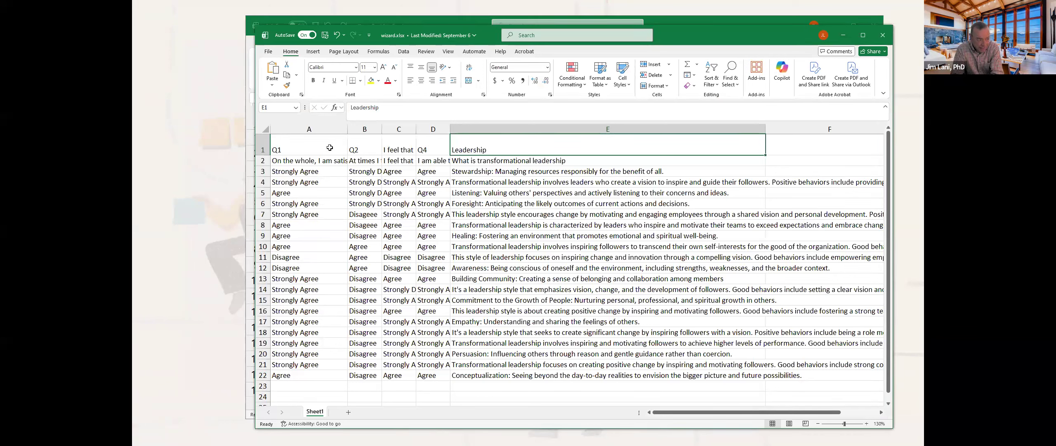
click(316, 147)
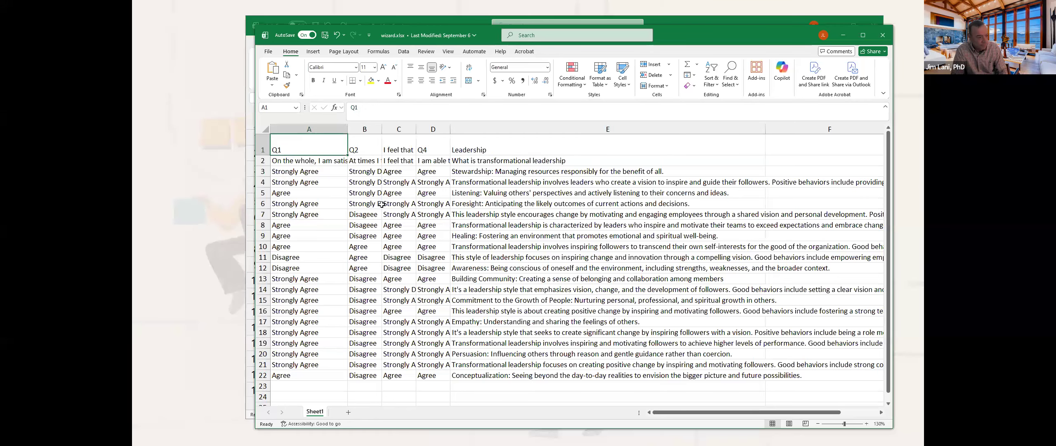
ctrl+scroll(381, 203, up, 1)
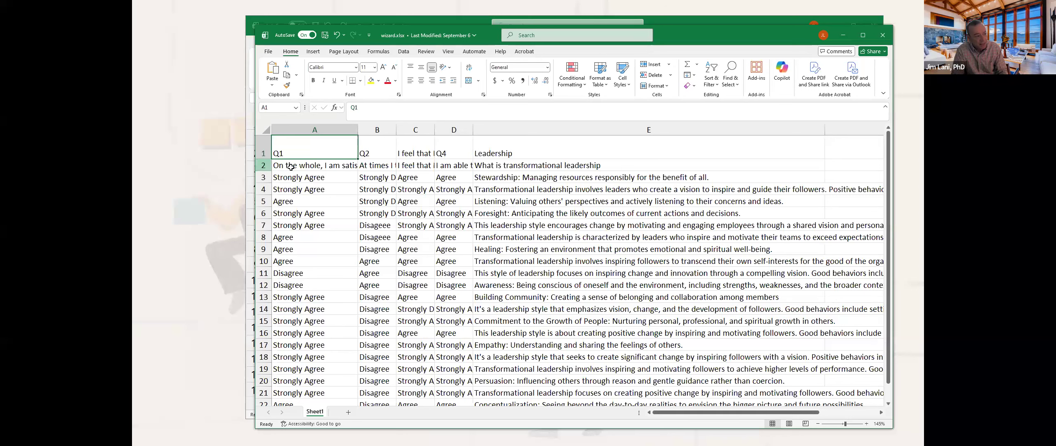
click(304, 165)
click(379, 166)
click(426, 167)
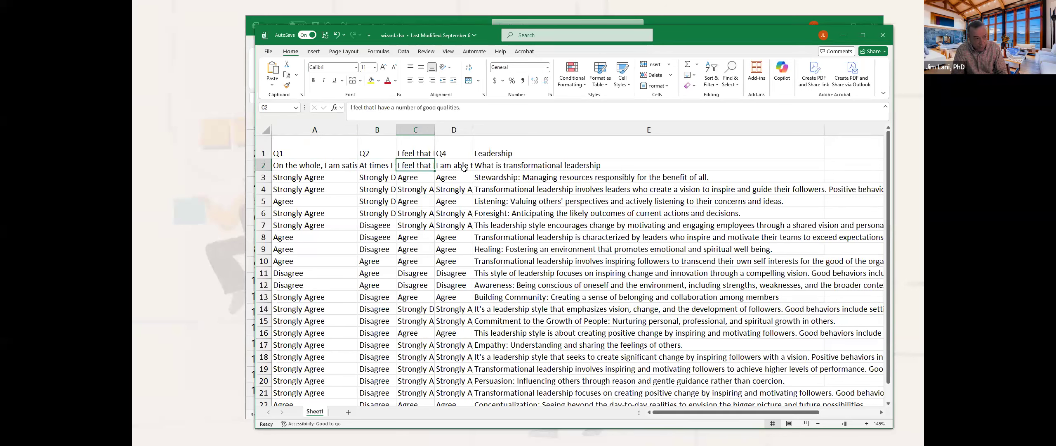
click(463, 168)
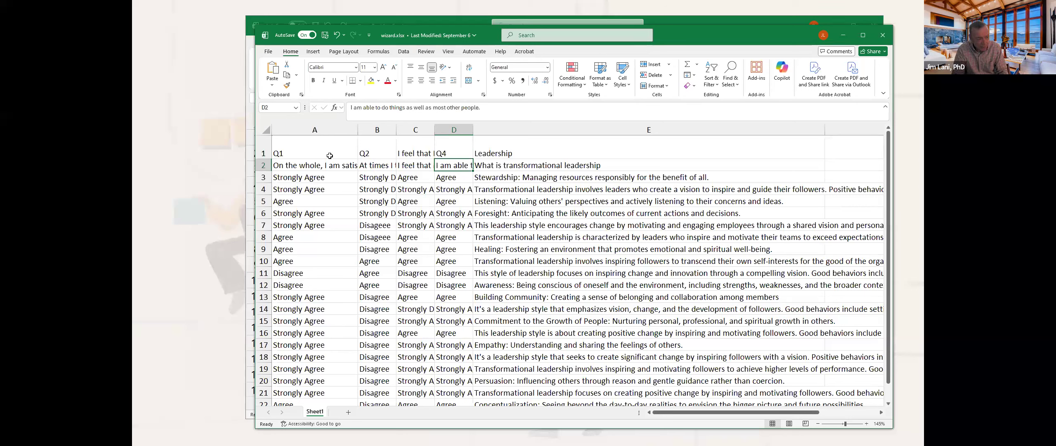
- Review the survey answers in column A, the headers in C1 and E1, and the data rows across columns A to E
drag(317, 189, 316, 343)
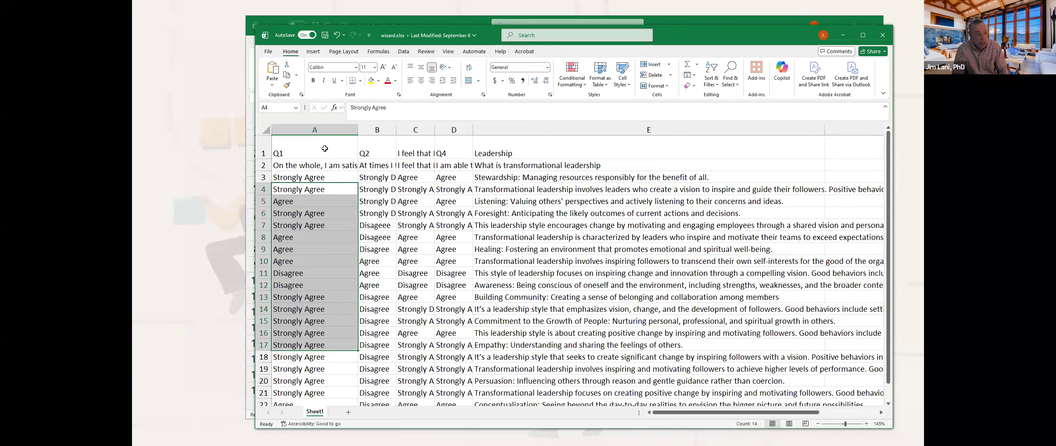
click(425, 156)
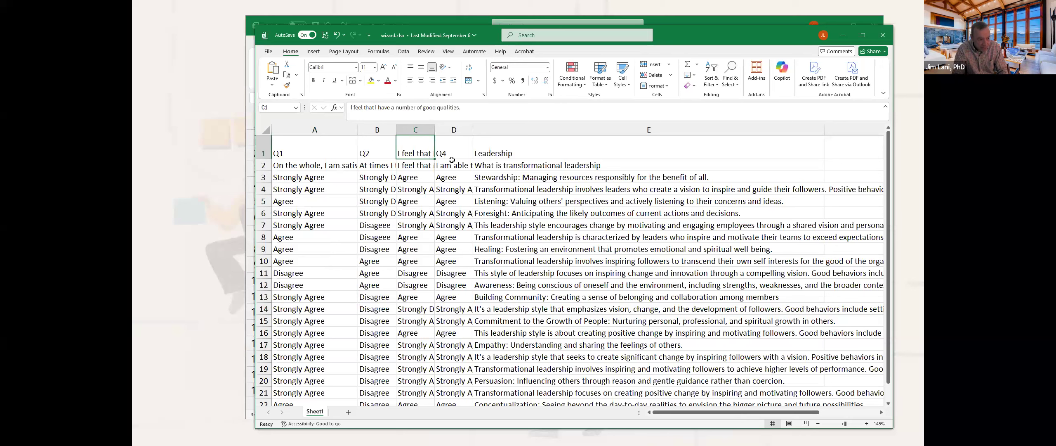
click(570, 144)
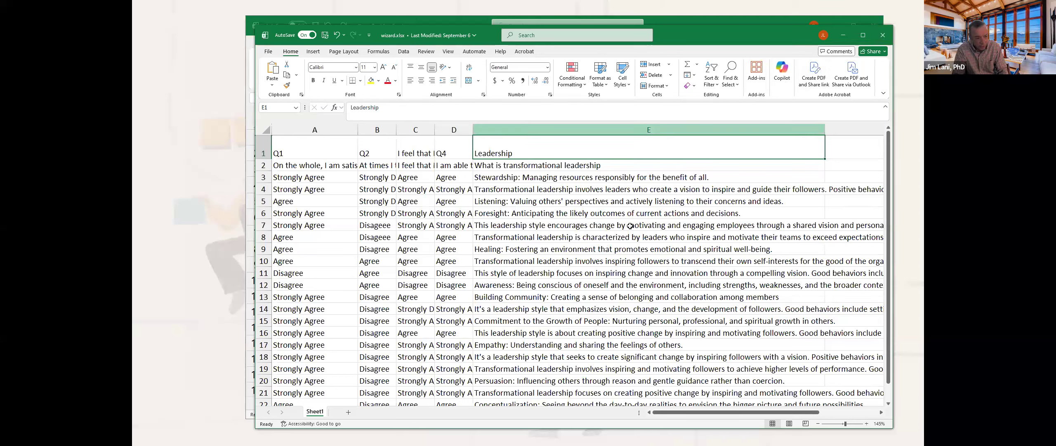
click(303, 165)
drag(578, 246, 651, 369)
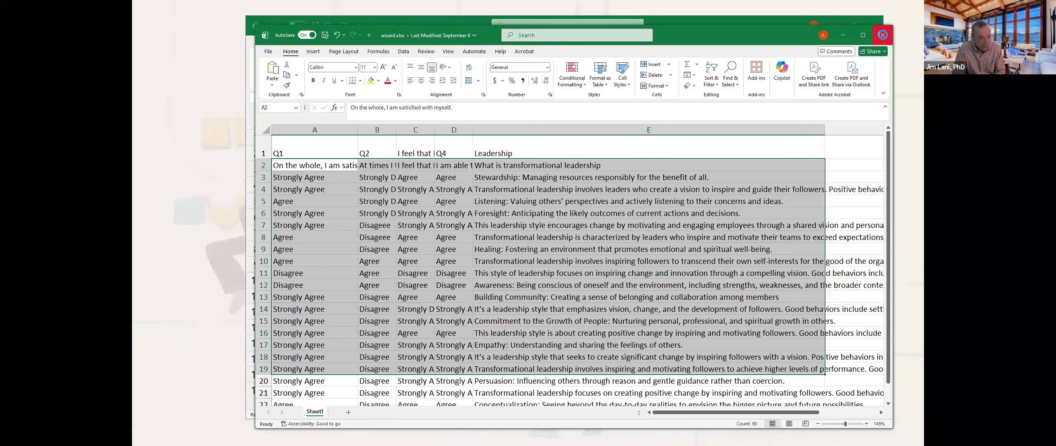
- Close the wizard.xlsx and Book1 workbooks and return to the slide show
click(883, 37)
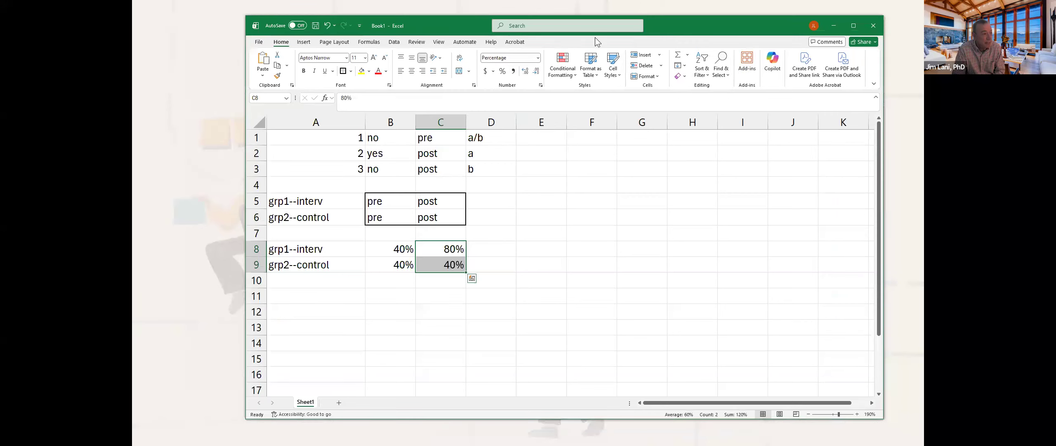
click(873, 26)
click(602, 267)
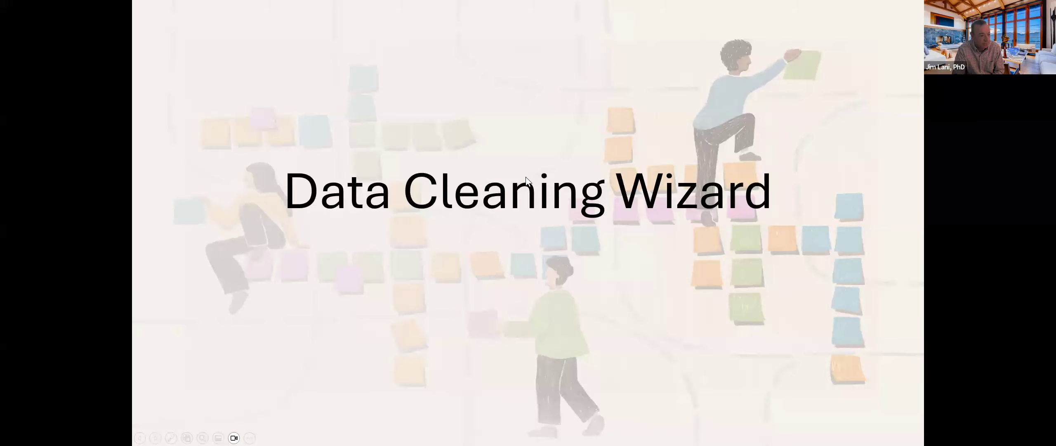
click(526, 178)
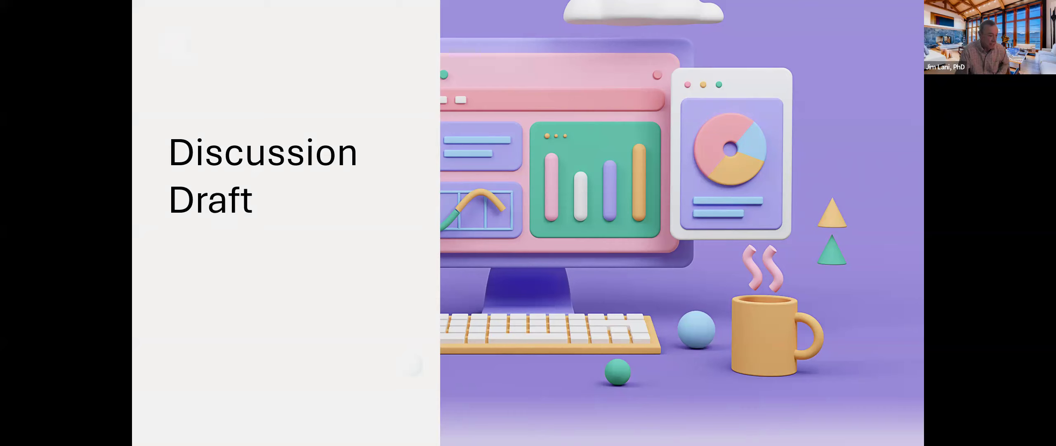
click(408, 204)
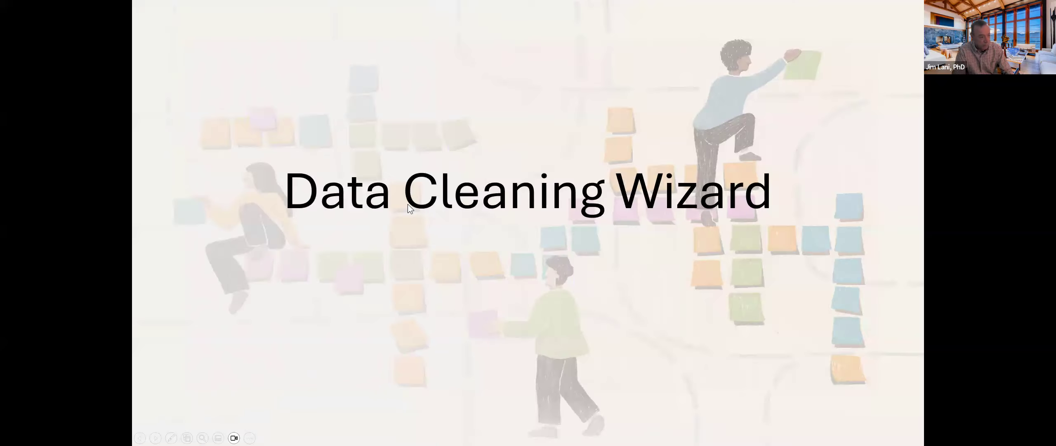
key(Right)
key(Right)
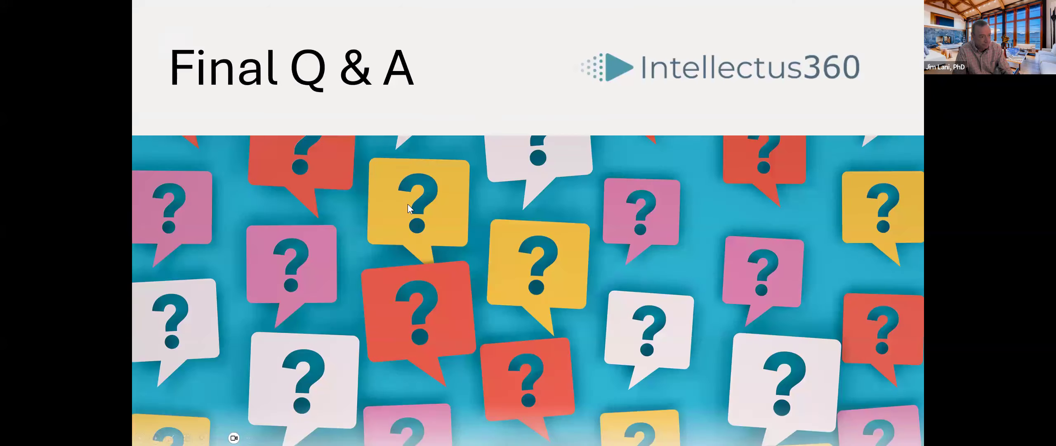
key(Left)
key(Left)
key(Right)
- End the slide show and reload the Projects page of Intellectus Statistics in the browser
key(Escape)
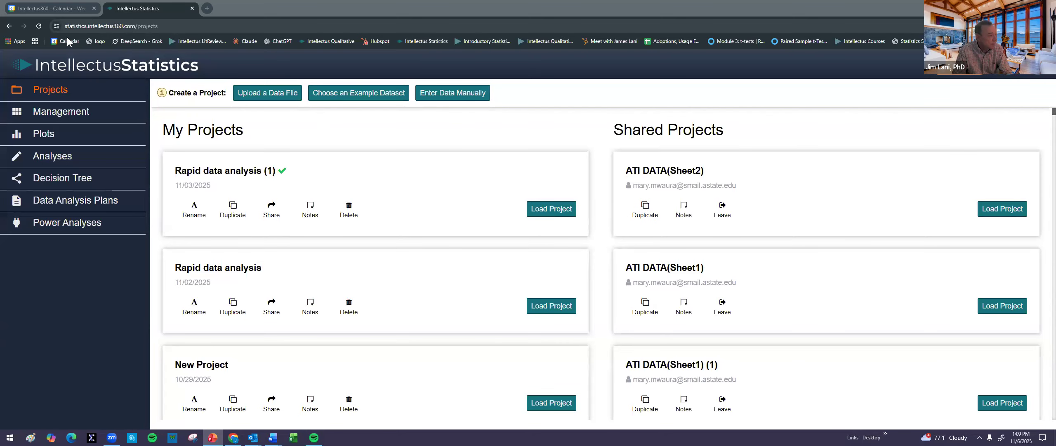
click(39, 26)
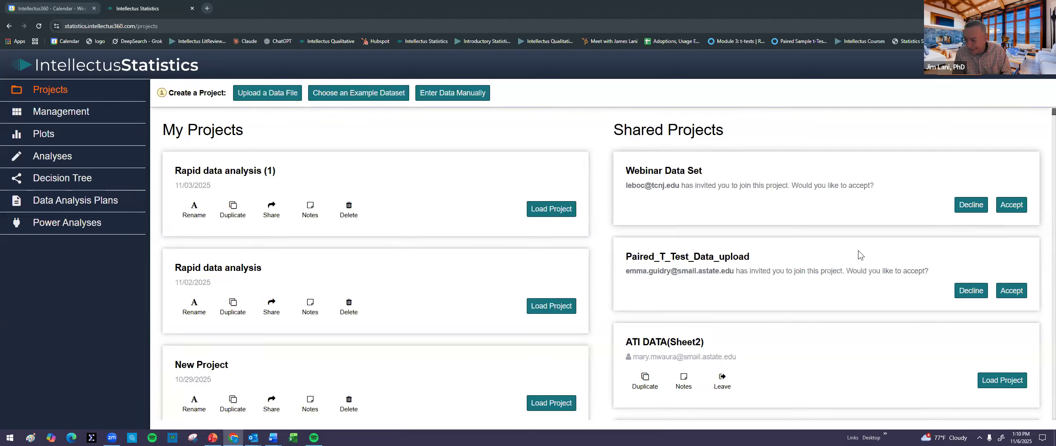
- Create a new project by uploading the XLSX data file wizard.xlsx from the Desktop
click(270, 94)
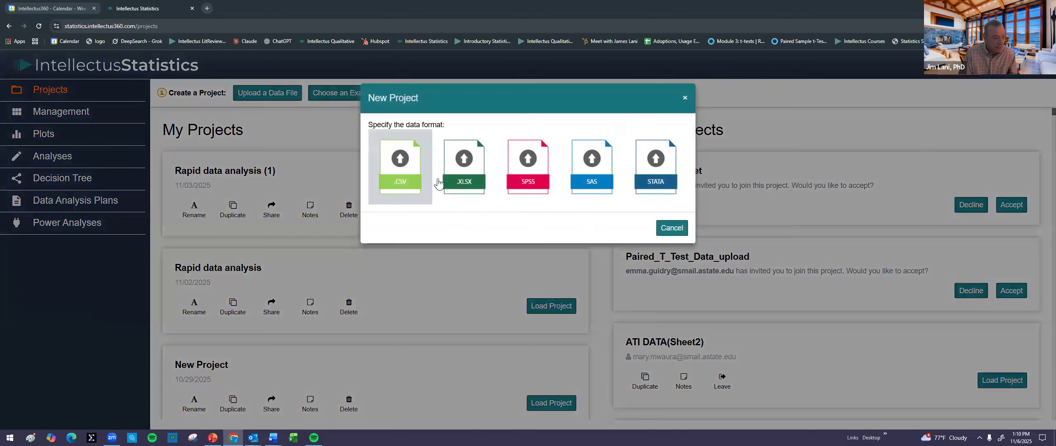
click(468, 171)
click(396, 131)
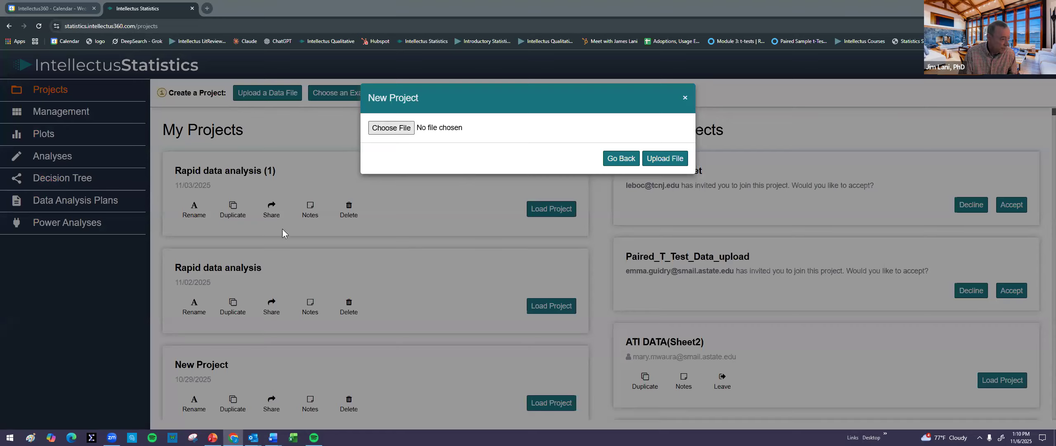
click(33, 85)
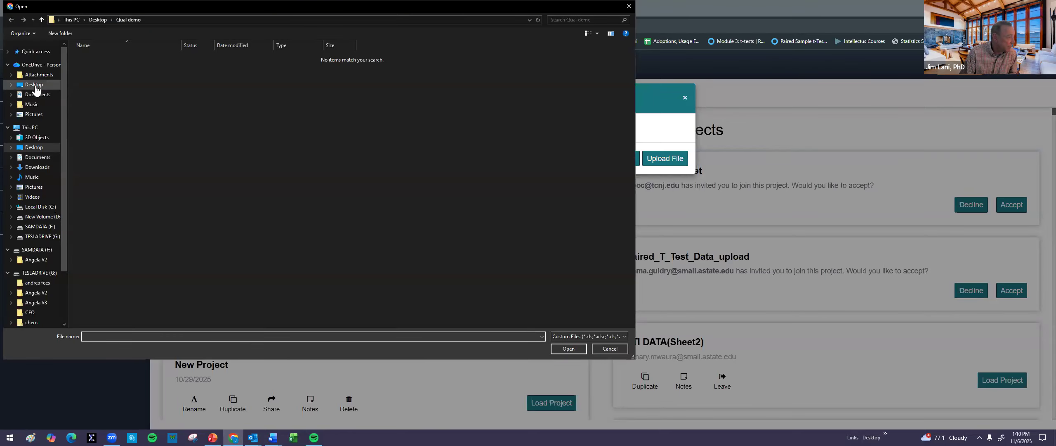
click(37, 147)
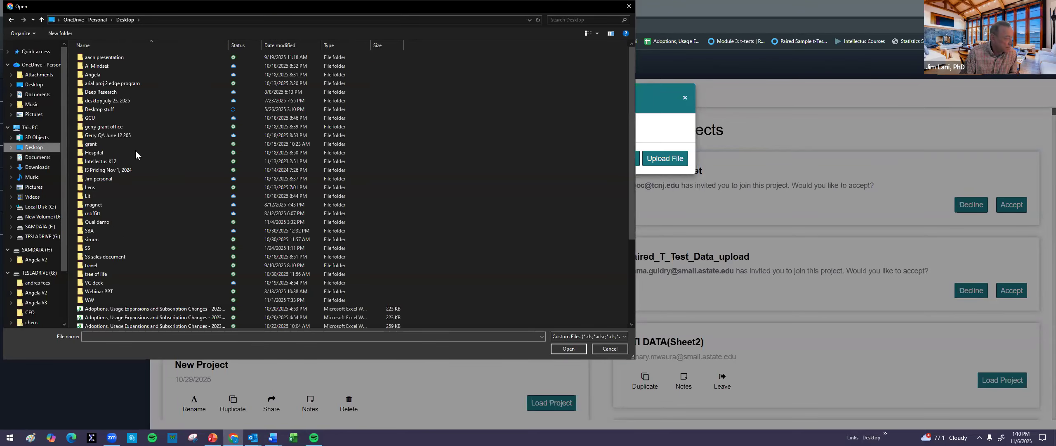
scroll(170, 223, down, 5)
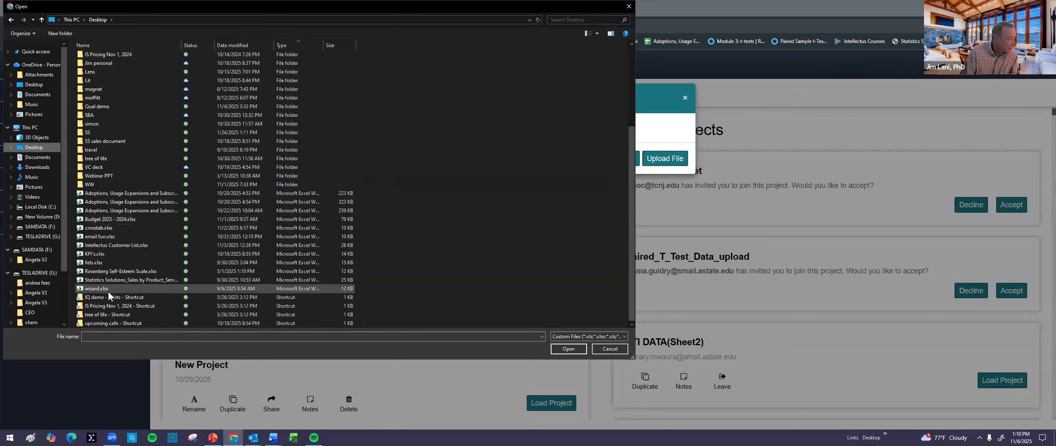
click(108, 289)
click(568, 349)
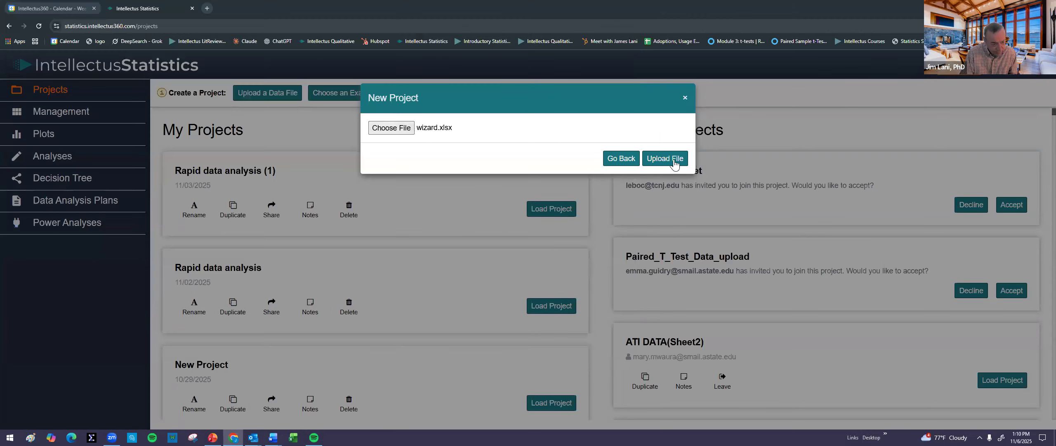
click(671, 160)
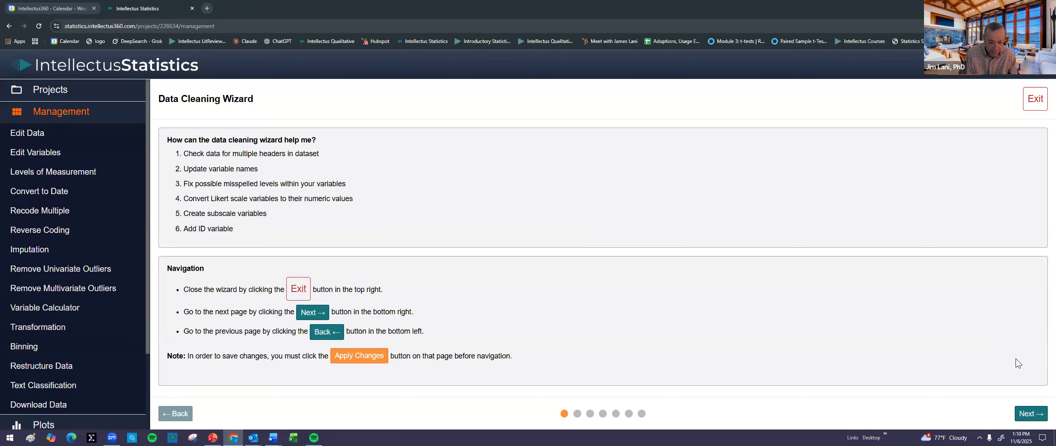
- On the Data Cleaning Wizard's Multiple Headers page, remove row 1, which holds the survey question texts
click(1030, 414)
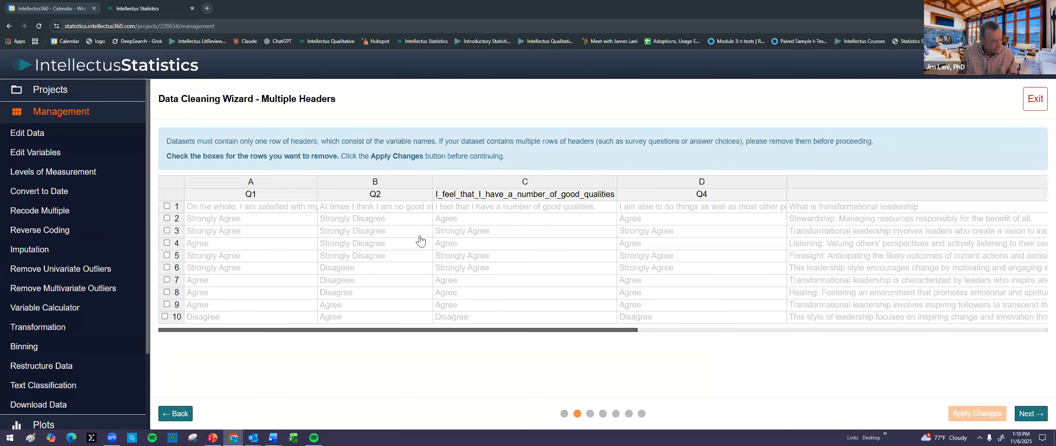
click(167, 205)
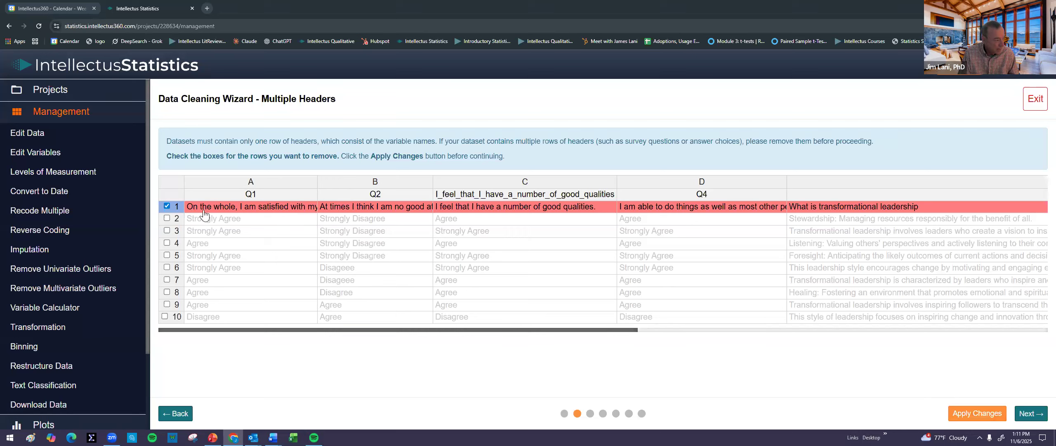
double_click(168, 205)
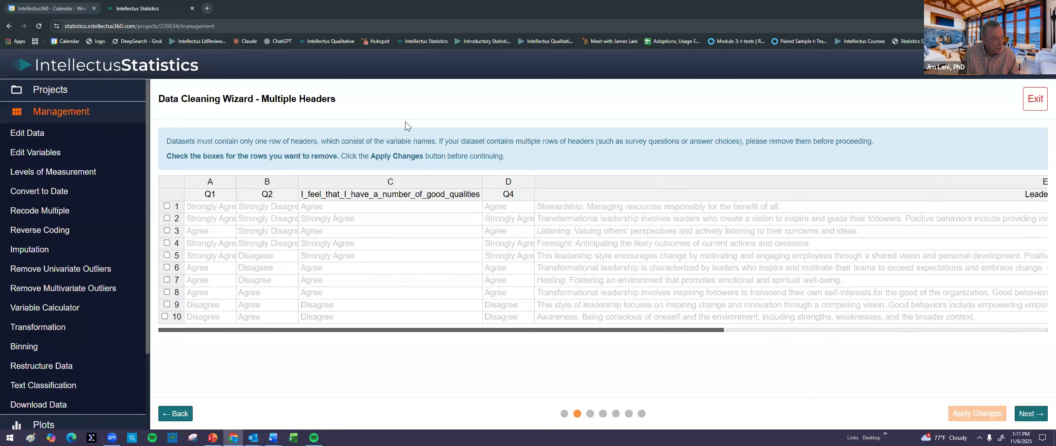
- Rename the variable I_feel_that_I_have_a_number_of_good_qualities to q3 on the Edit Variable Names page and apply the change
click(1032, 414)
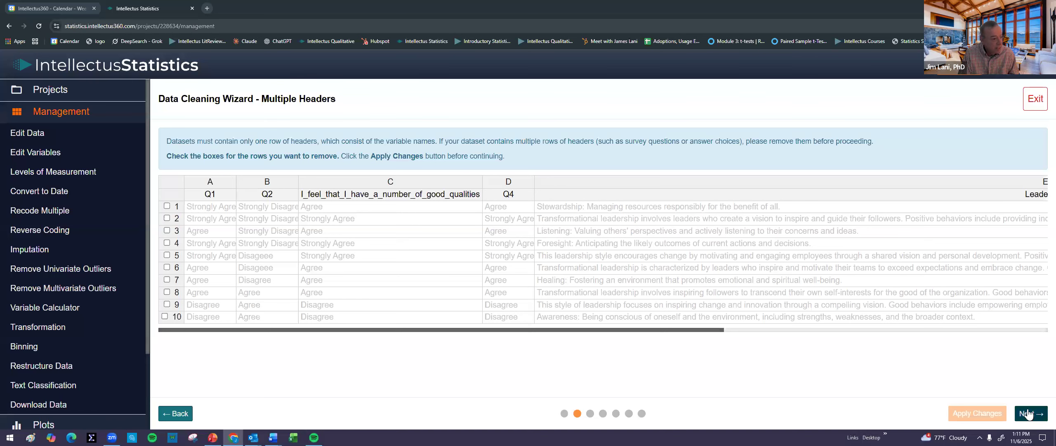
click(446, 196)
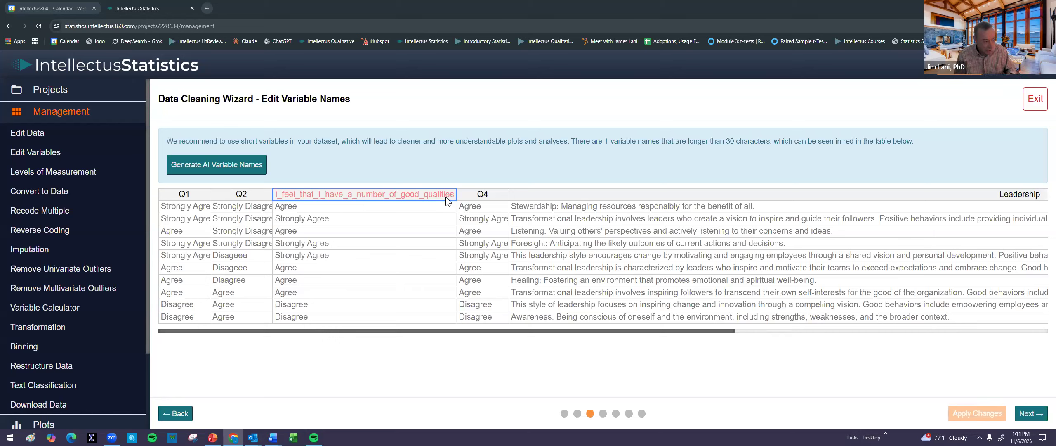
text(q3)
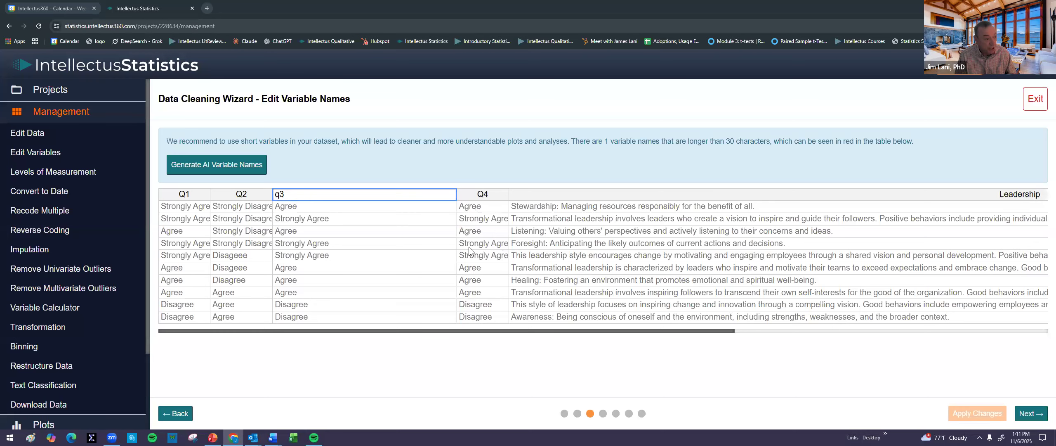
click(374, 213)
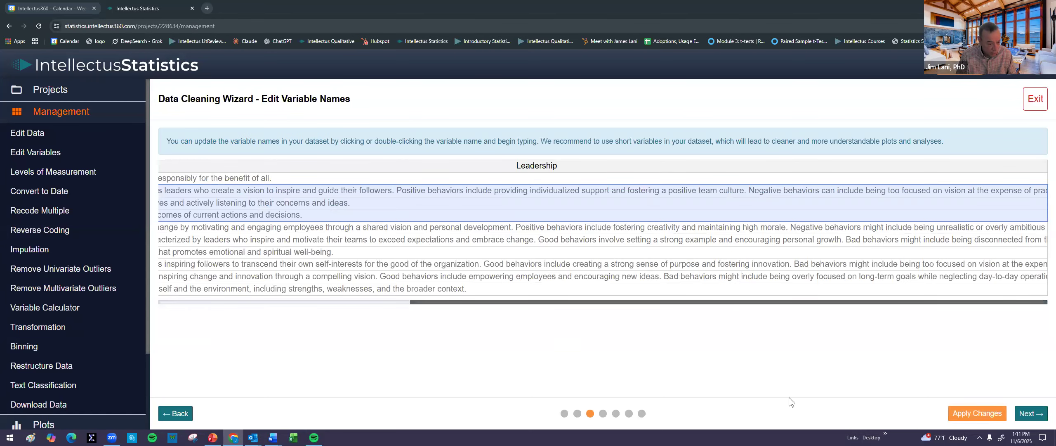
drag(470, 304, 214, 301)
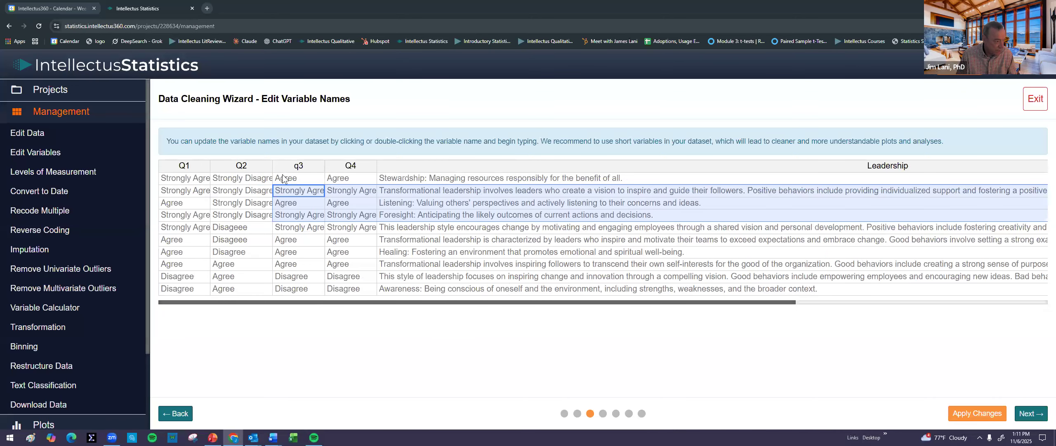
click(976, 413)
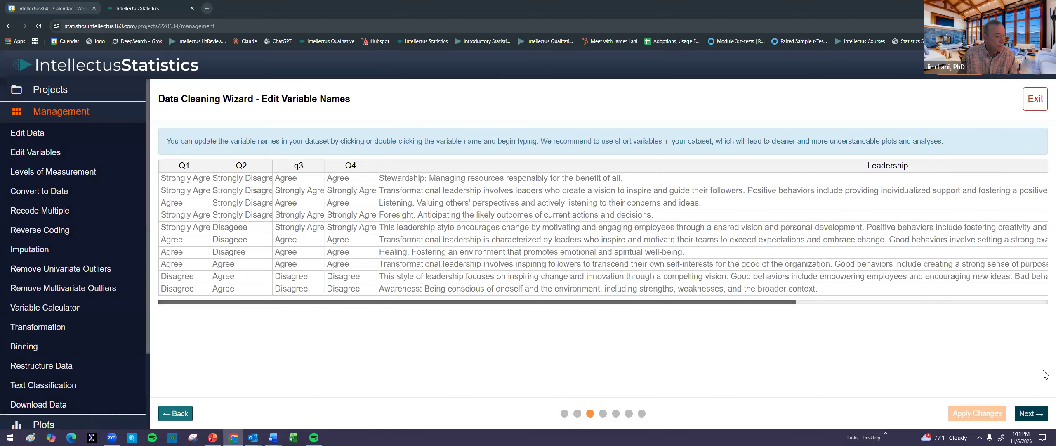
- On the wizard's Misspelled Variable Levels page, merge the level Disageee into Disagree for Q2 and apply the change
click(1031, 413)
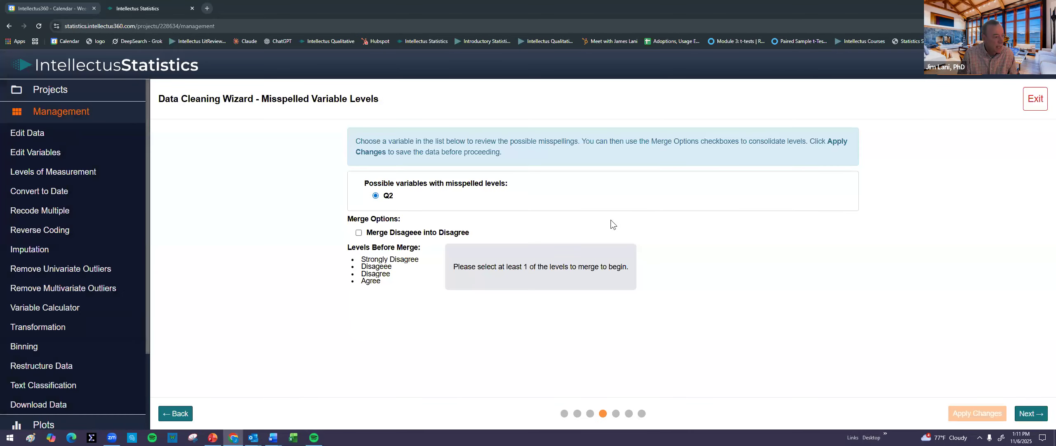
click(359, 232)
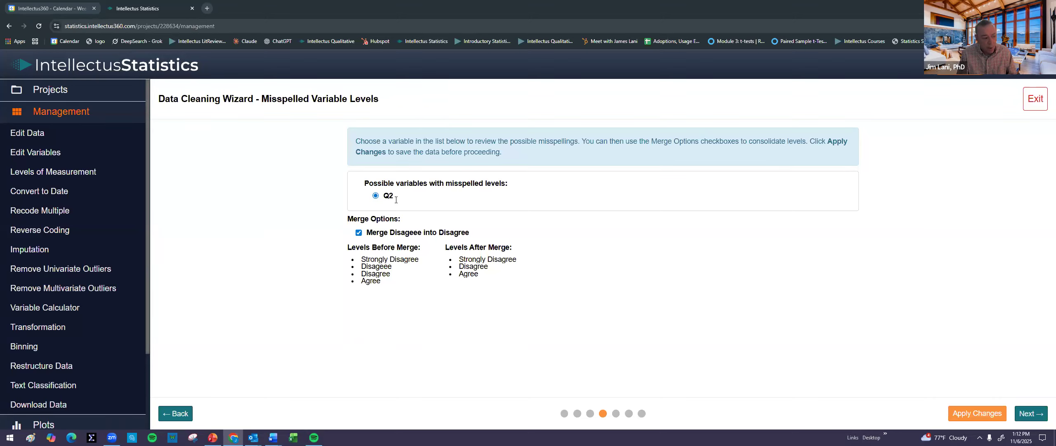
click(359, 232)
click(359, 232)
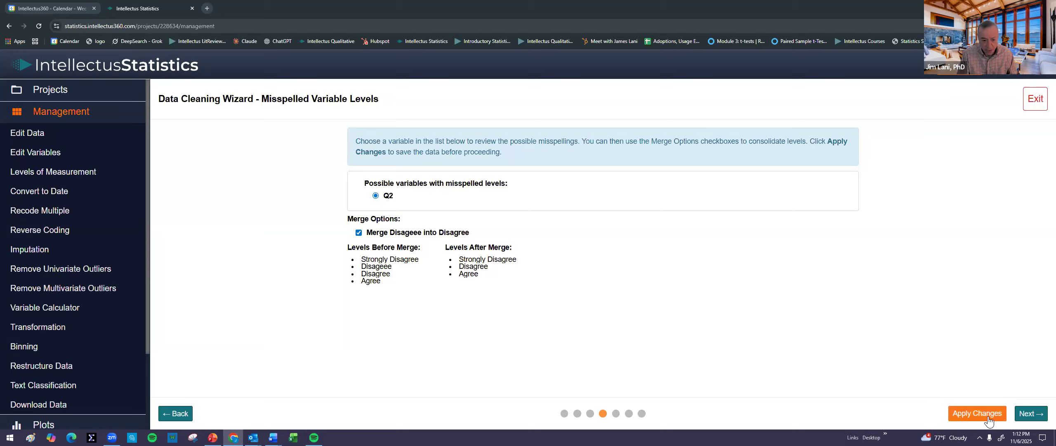
click(1001, 412)
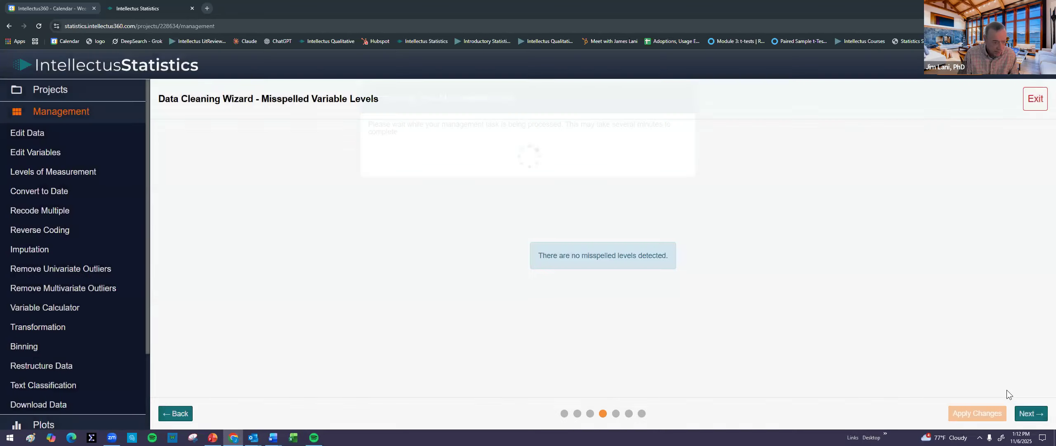
- Convert the Likert variables Q1, Q2, q3 and Q4 to numbers using the common 5-Point Agreement Scale and apply the change
click(1029, 413)
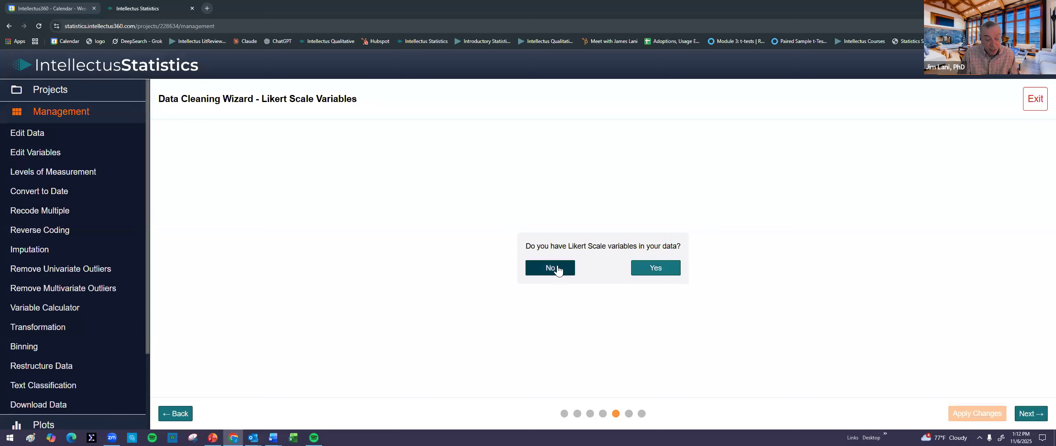
click(647, 268)
click(325, 225)
scroll(315, 164, down, 3)
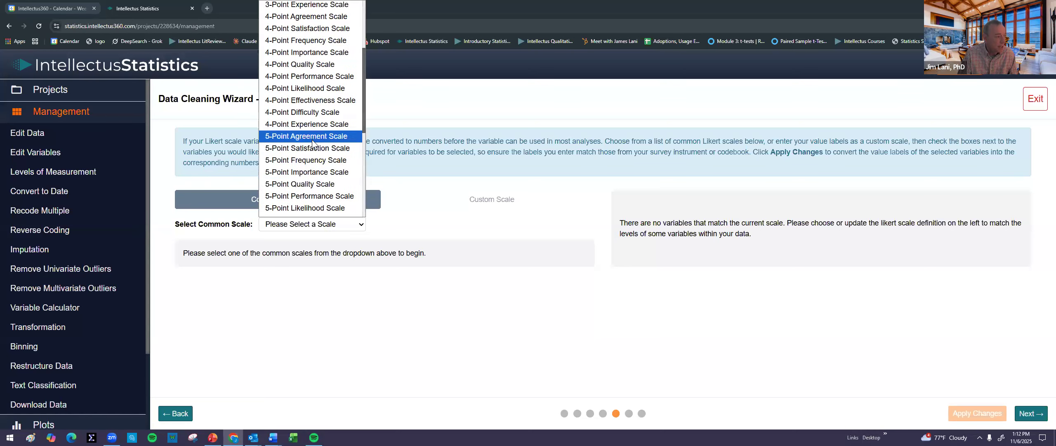
click(312, 138)
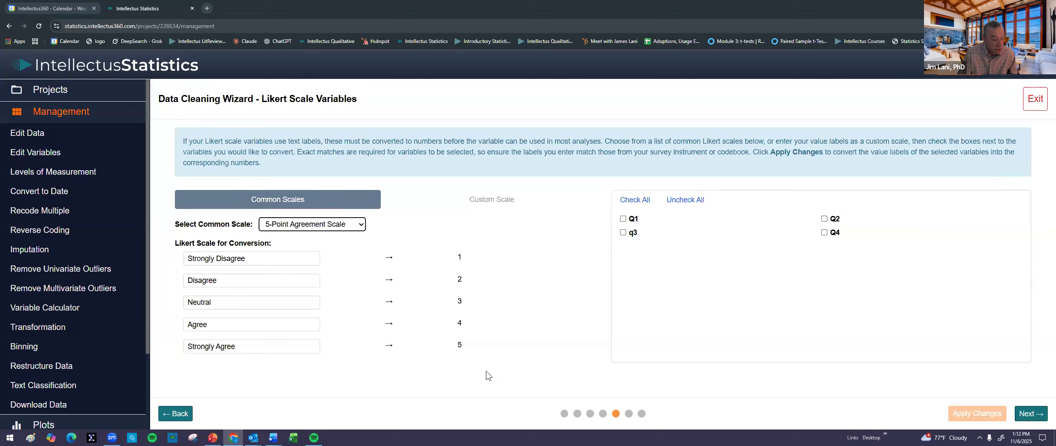
click(635, 200)
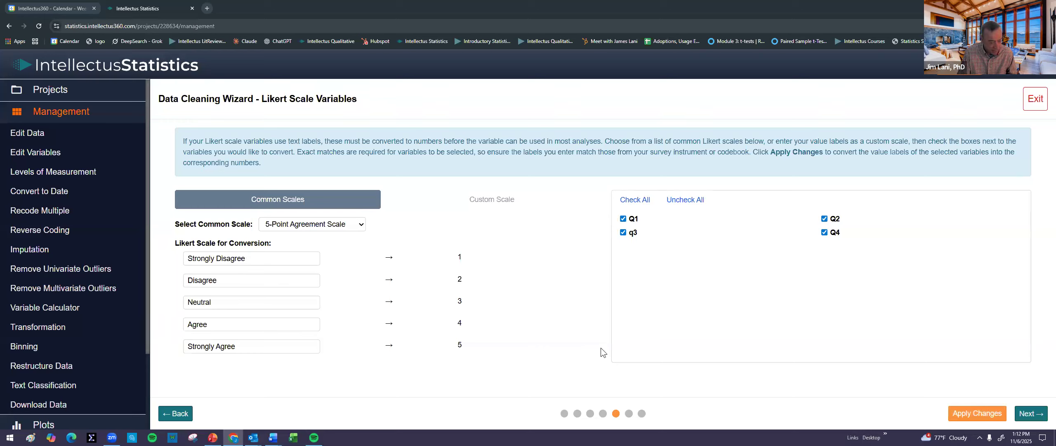
click(974, 414)
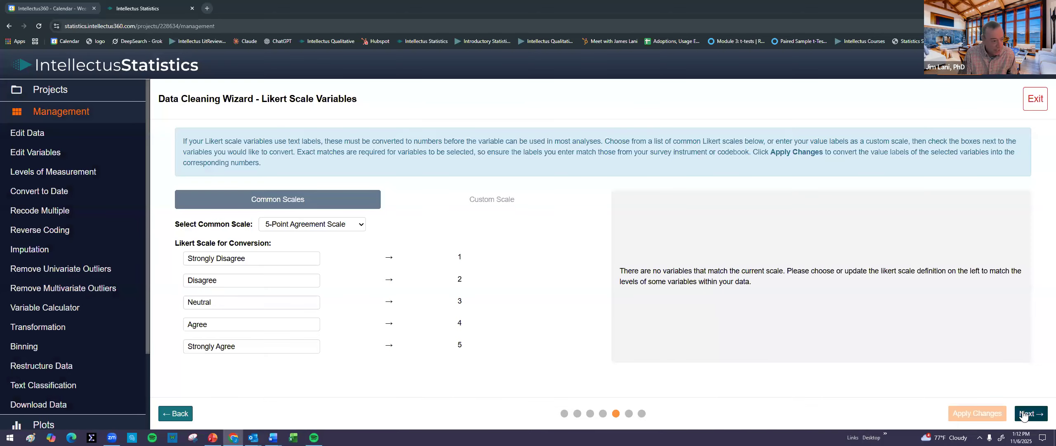
- Add a subscale variable named Pretest of type Sum that includes the items Q1, Q2, q3 and Q4
click(1026, 413)
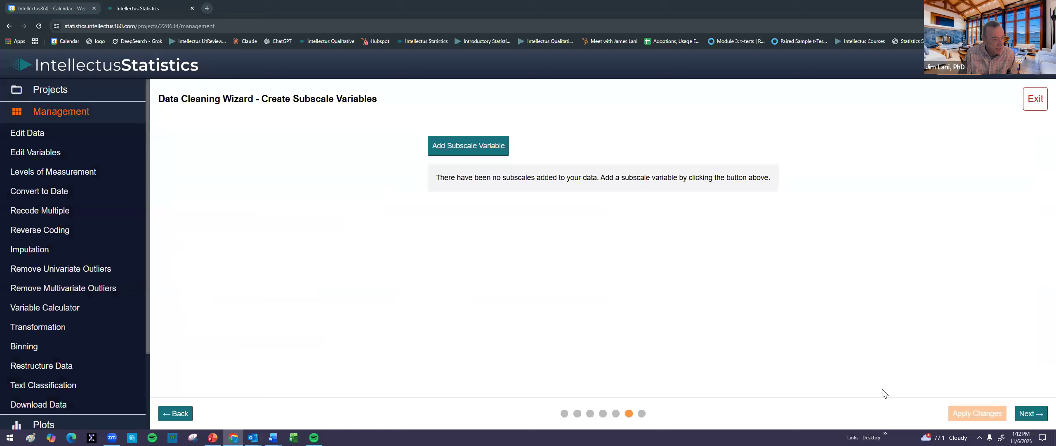
click(470, 149)
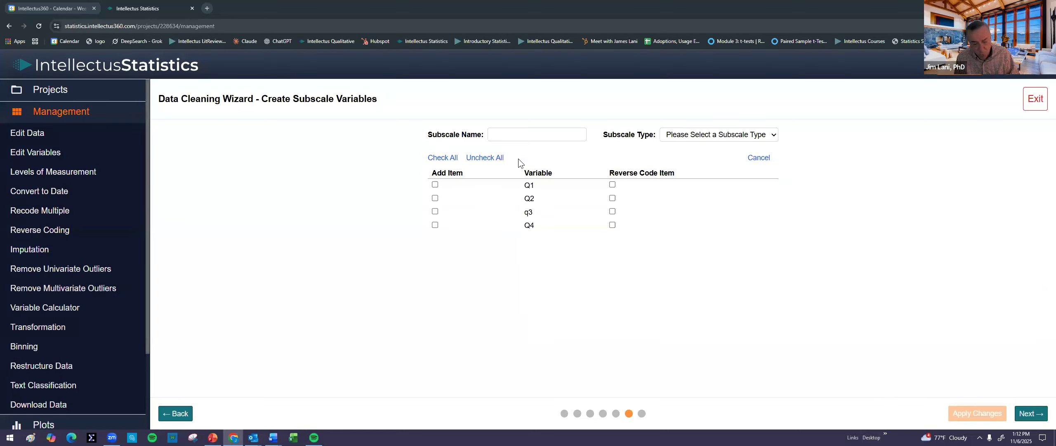
click(517, 139)
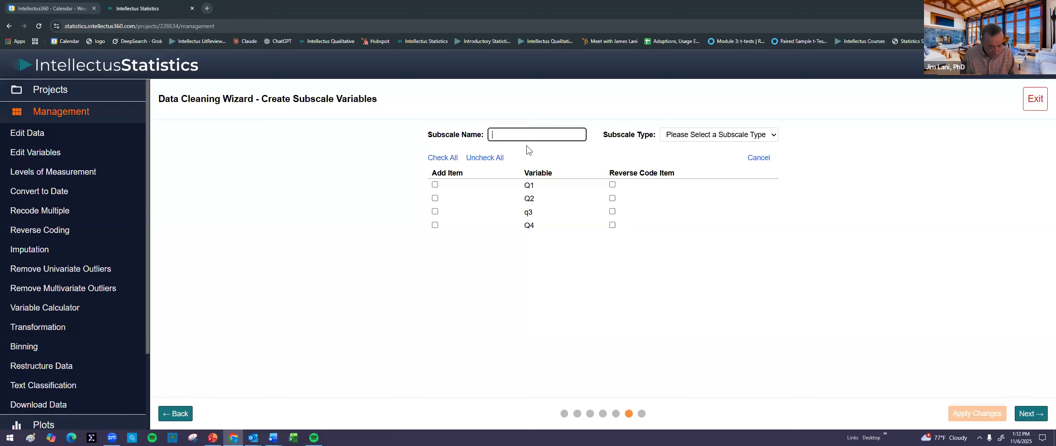
text(Pretest)
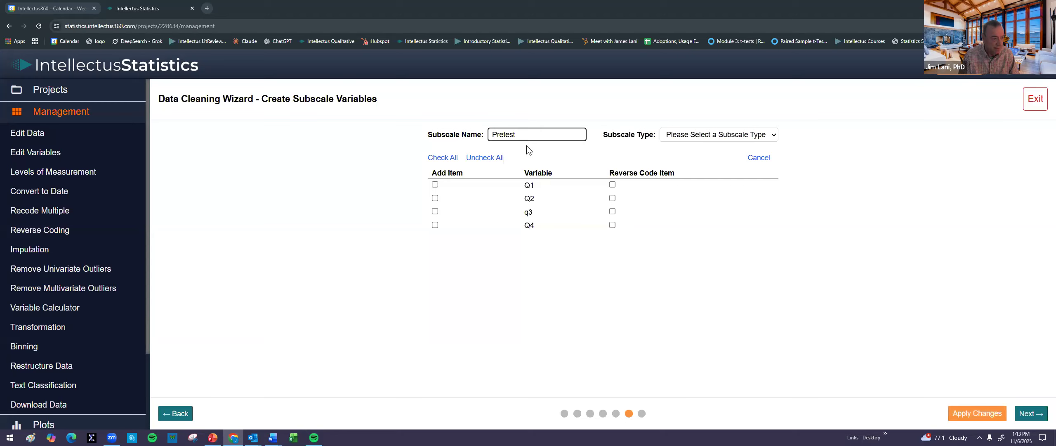
click(714, 137)
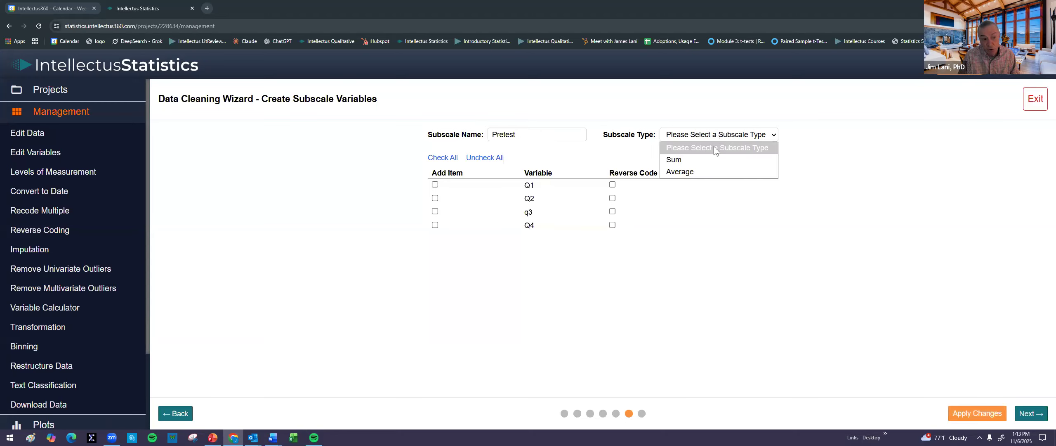
click(684, 159)
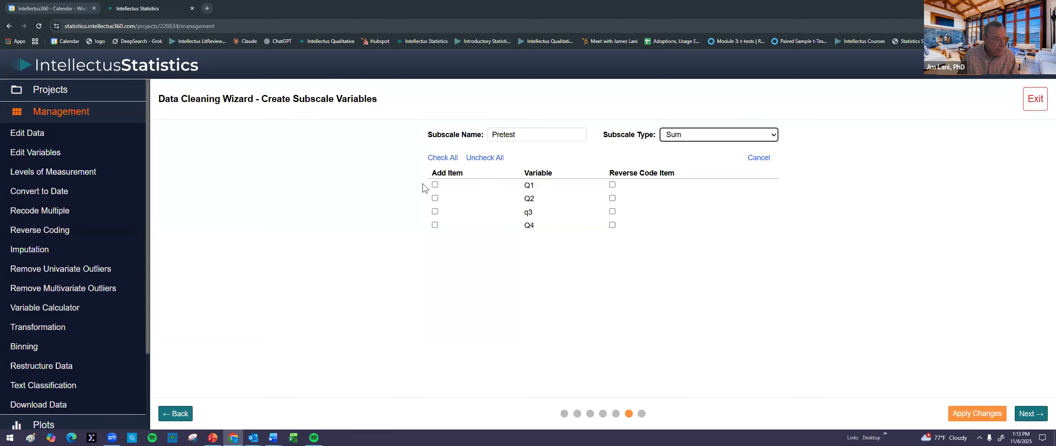
click(435, 186)
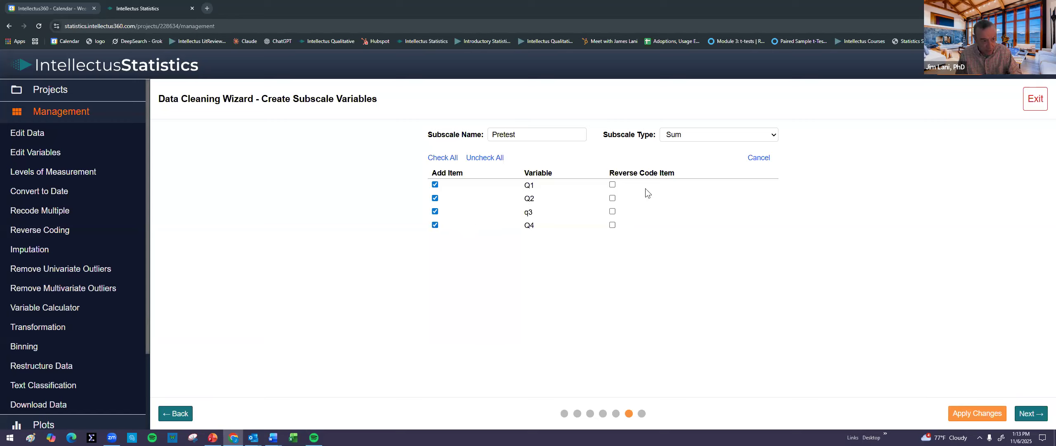
- Reverse code item Q2 in the Pretest subscale with min value 1 and max value 5, and apply the changes
click(612, 199)
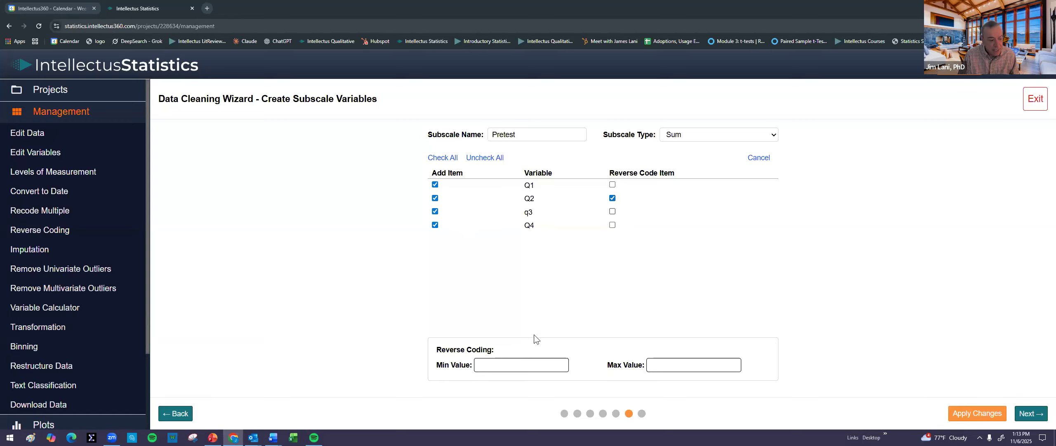
click(502, 361)
text(1)
click(679, 369)
text(5)
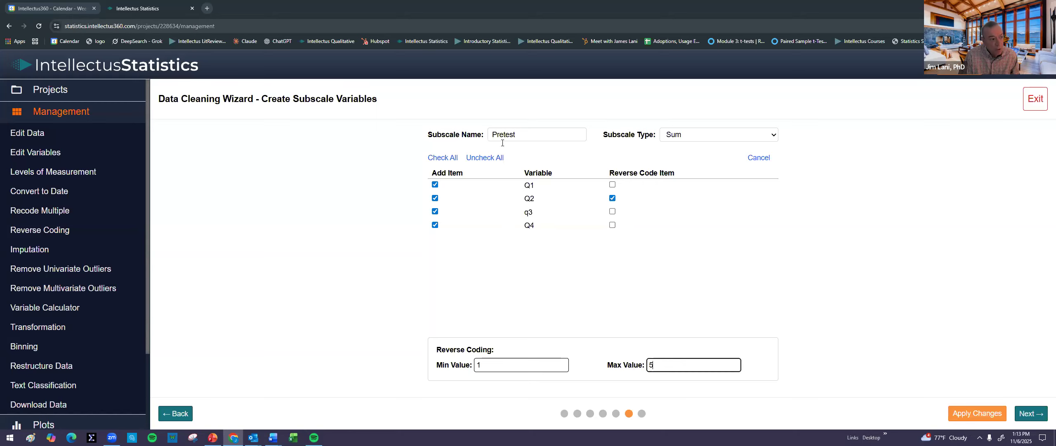
double_click(512, 135)
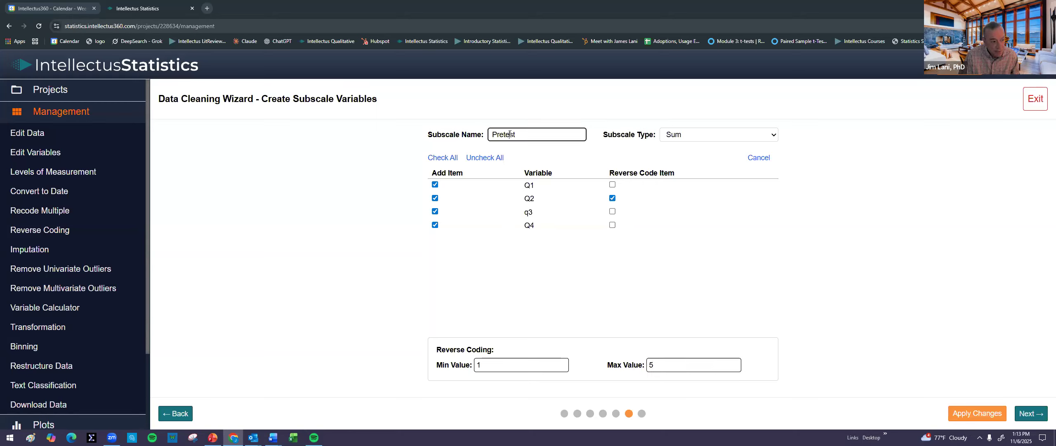
click(693, 137)
click(693, 137)
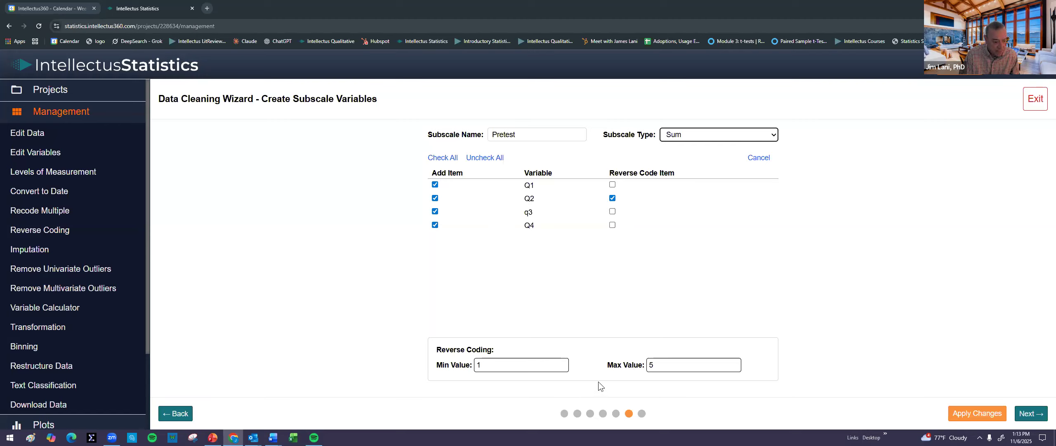
click(971, 413)
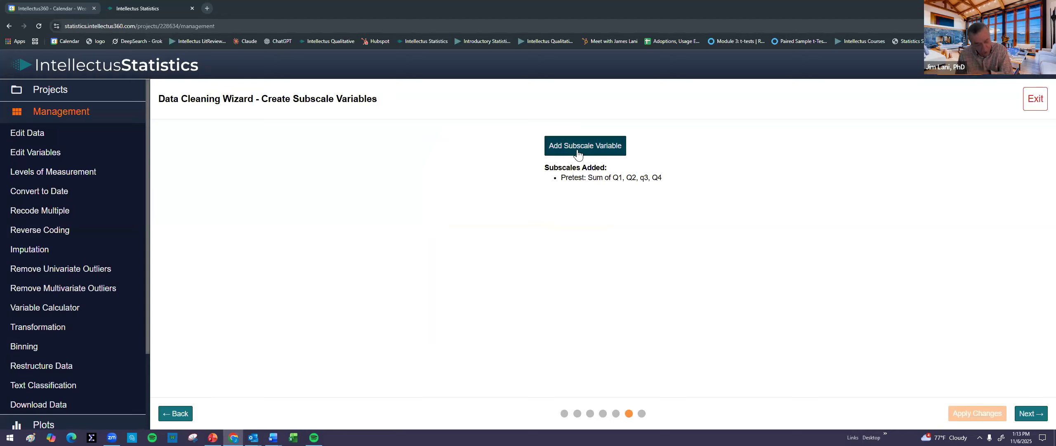
- Add an ID variable named ID to the dataset on the wizard's ID Variable page and apply the change
click(1032, 413)
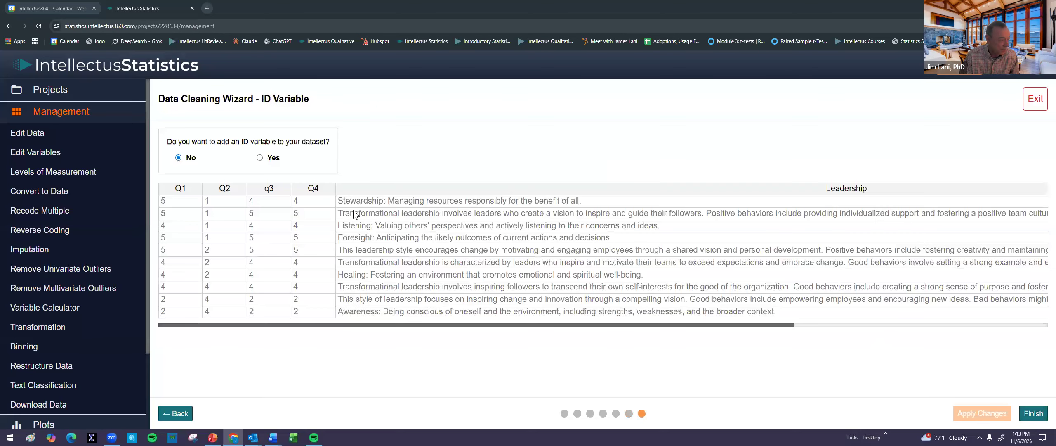
click(259, 157)
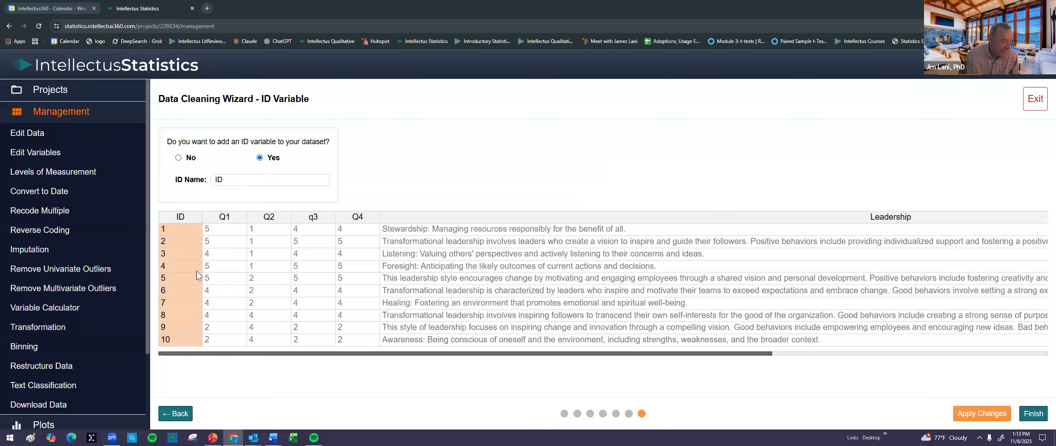
click(986, 414)
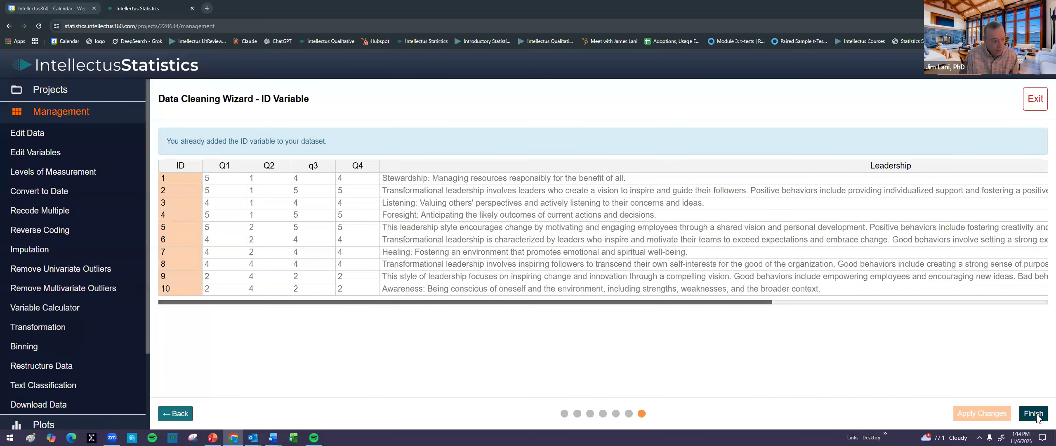
- Finish the wizard with the assigned levels of measurement and review the Q1 to Q4, Leadership and Pretest columns in the data
click(1035, 416)
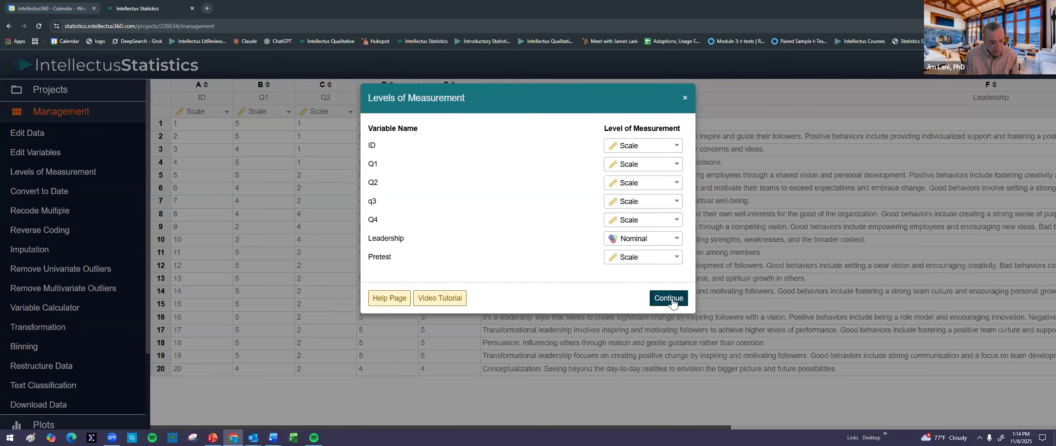
click(670, 300)
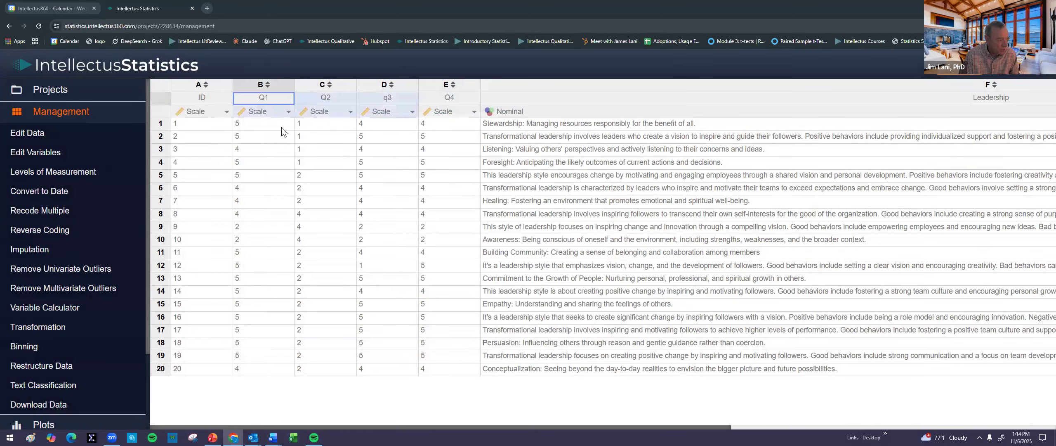
drag(282, 127, 450, 150)
drag(457, 250, 1027, 253)
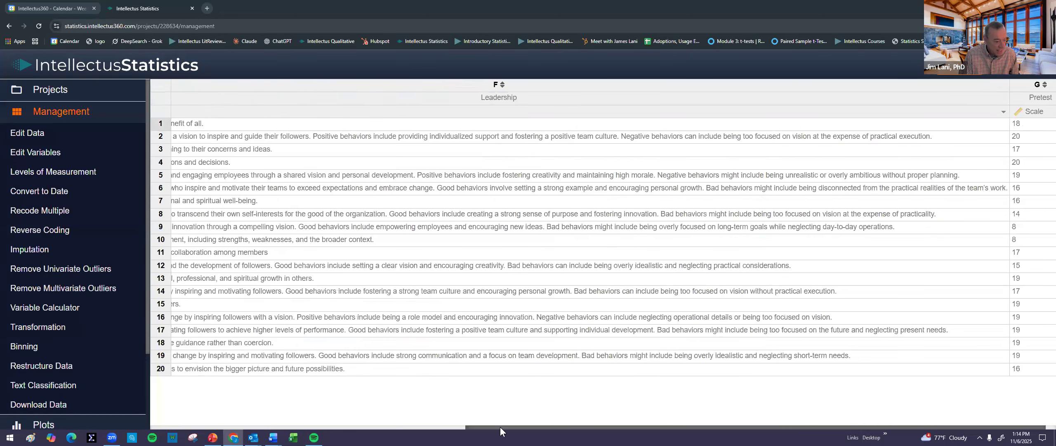
drag(500, 427, 325, 428)
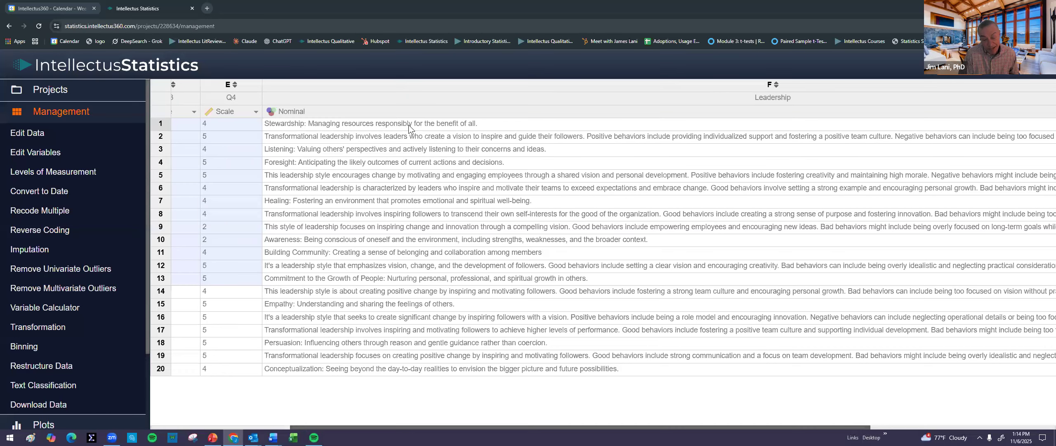
- Run Text Classification on the Leadership variable with the automatic category selection method
click(52, 386)
click(430, 142)
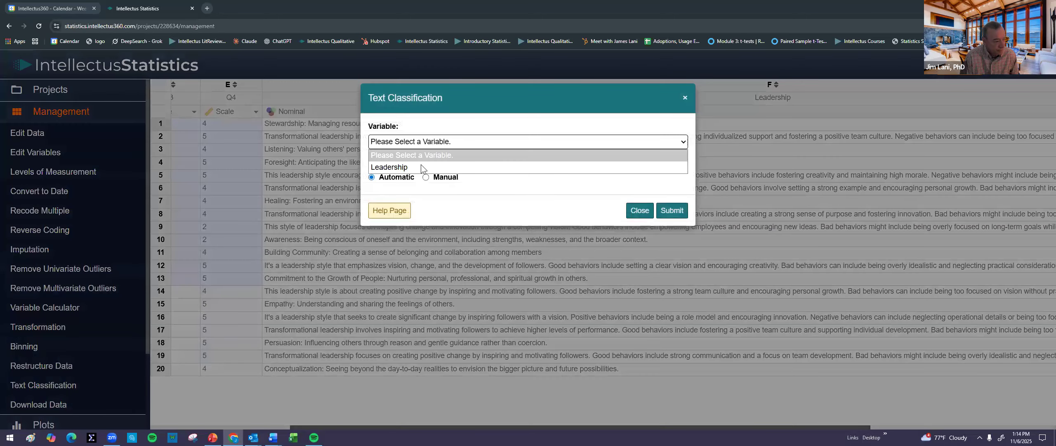
click(420, 167)
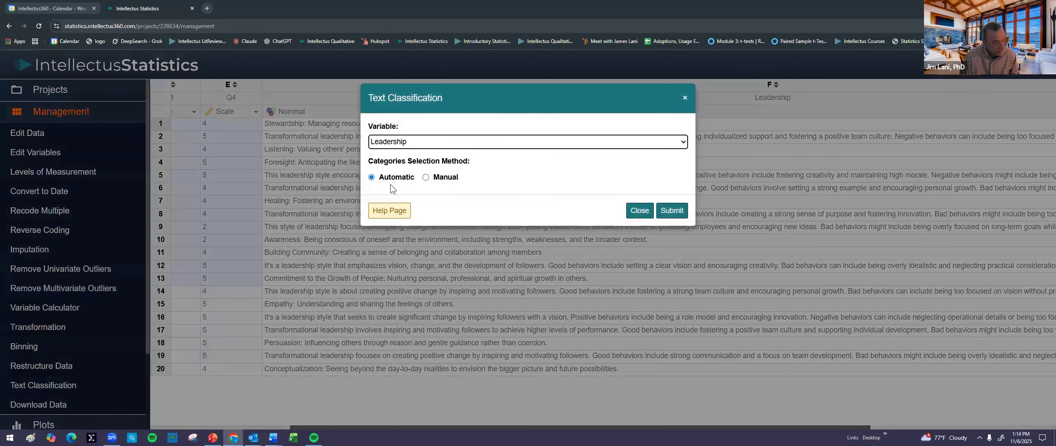
click(672, 214)
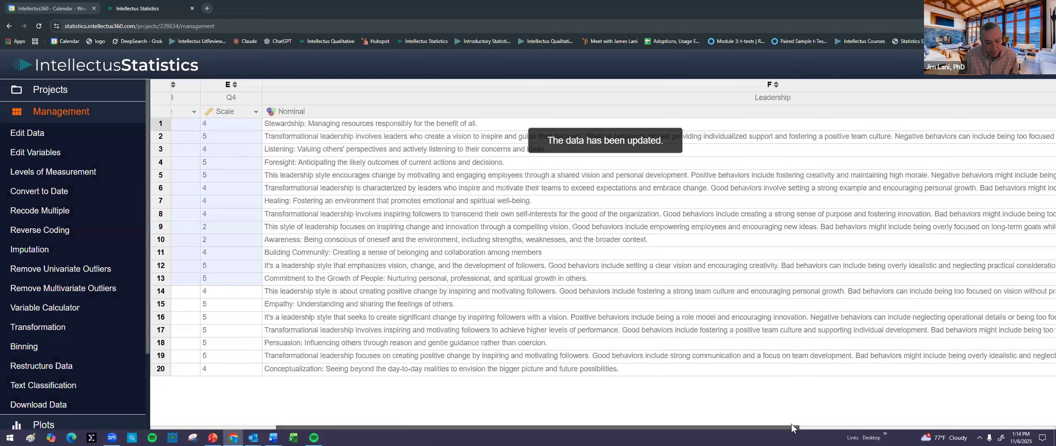
- Sort the data in ascending order by the Leadership_Nominal column
drag(797, 426, 1054, 426)
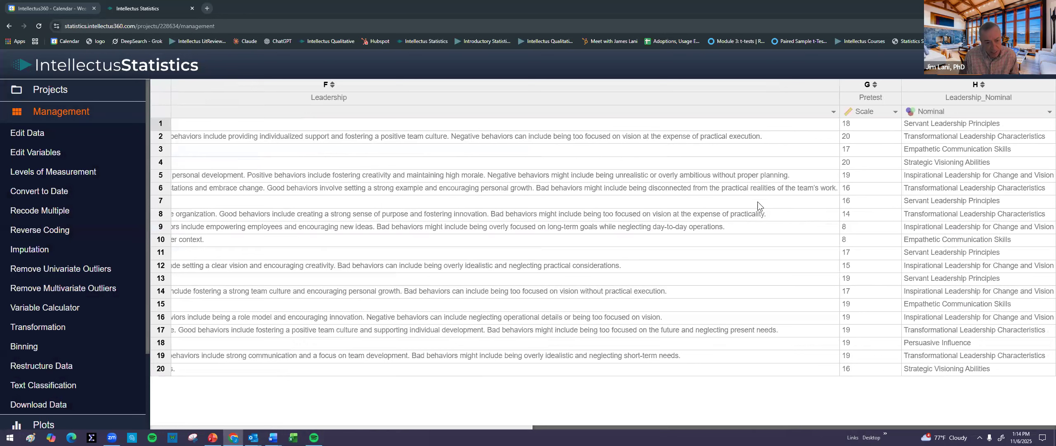
click(959, 96)
click(982, 84)
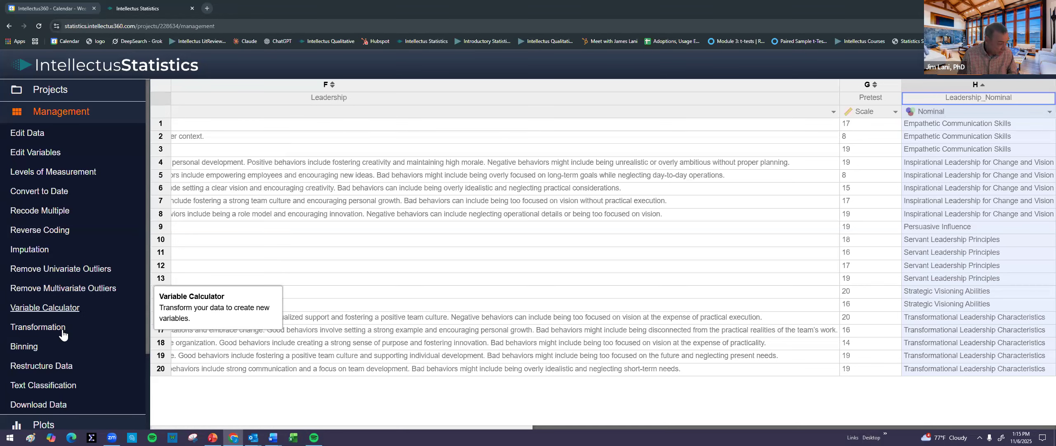
- Open the Variable Calculator and look at the variables that can be added to a new calculation
click(50, 310)
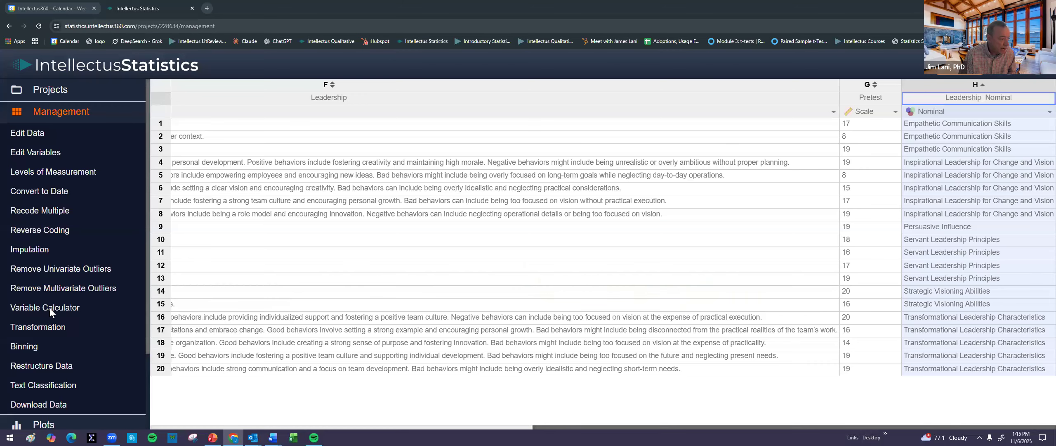
click(349, 137)
click(583, 144)
click(583, 144)
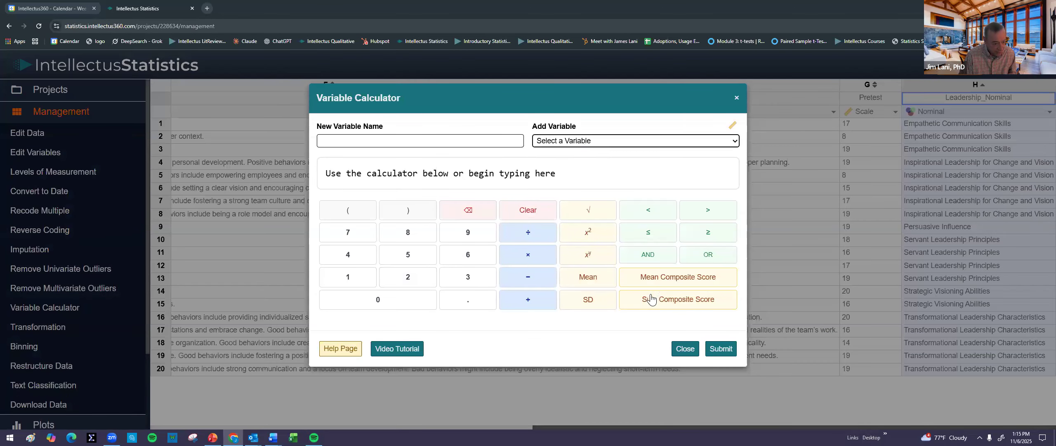
- Leave the Variable Calculator and try recoding Q1 to Scale with its first level set to 1, without submitting
click(684, 349)
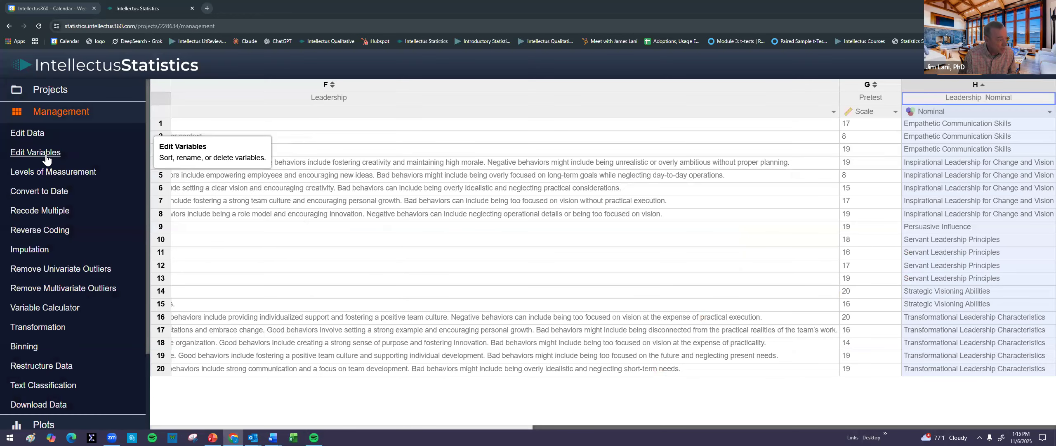
click(49, 210)
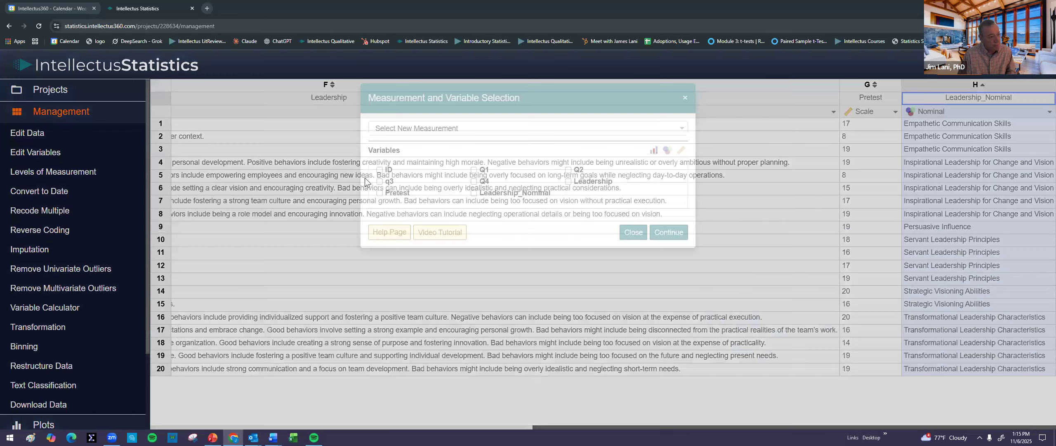
click(424, 129)
click(400, 161)
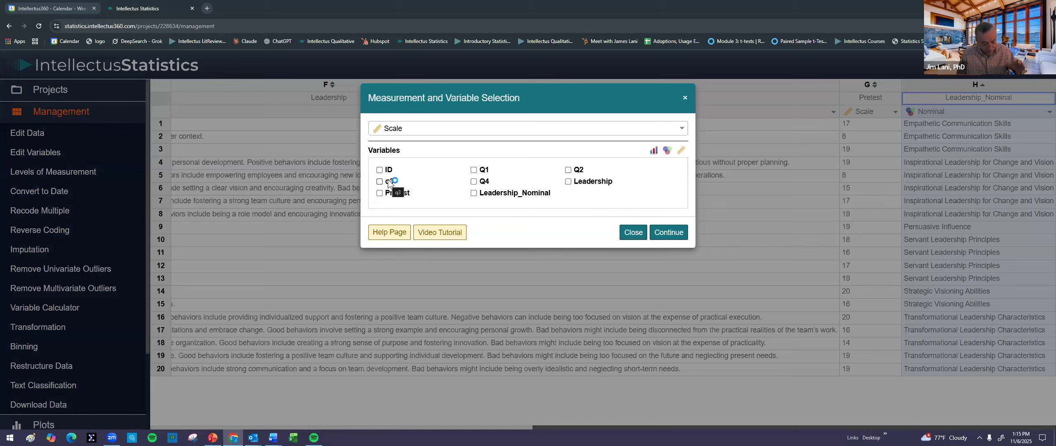
click(474, 170)
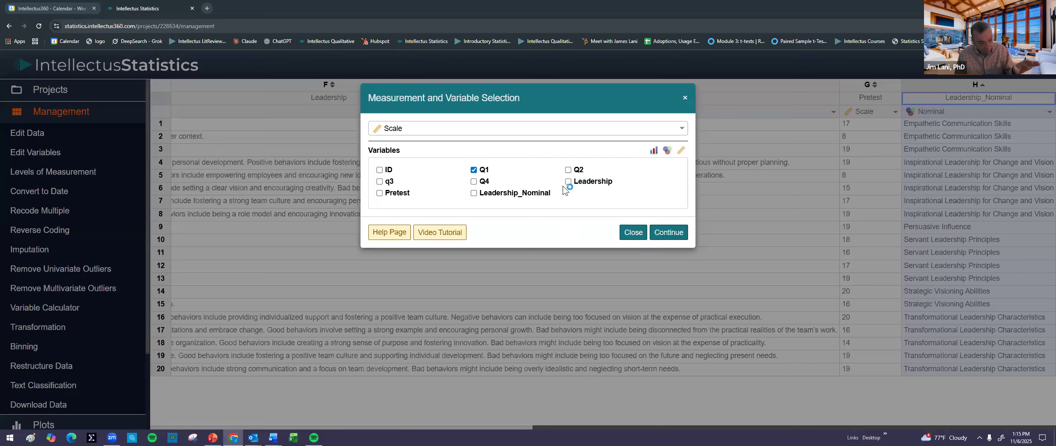
click(670, 236)
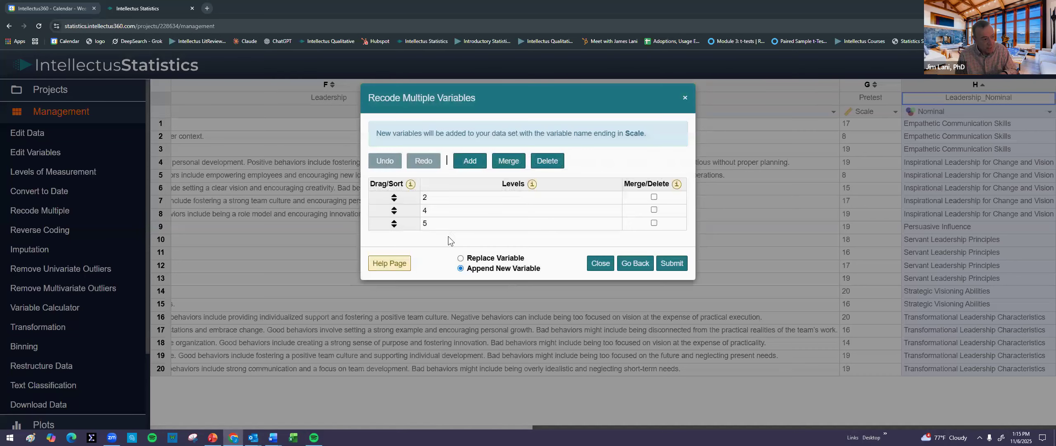
click(438, 197)
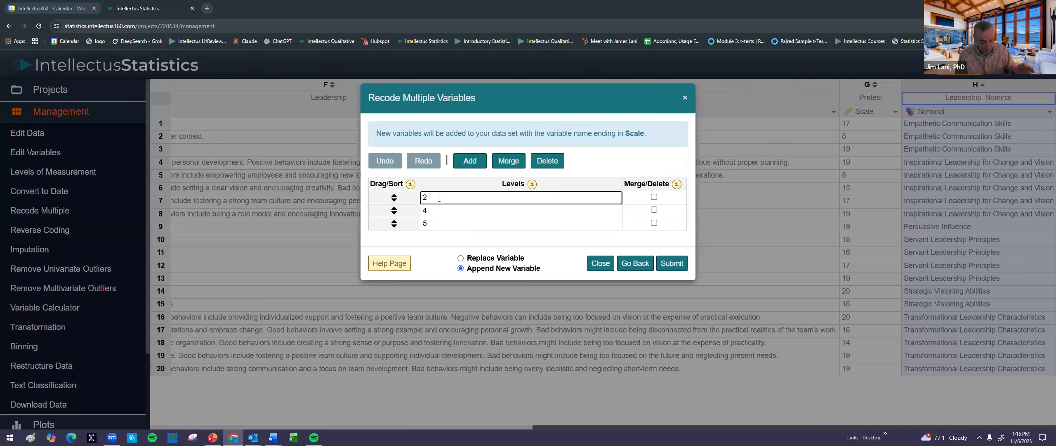
double_click(437, 200)
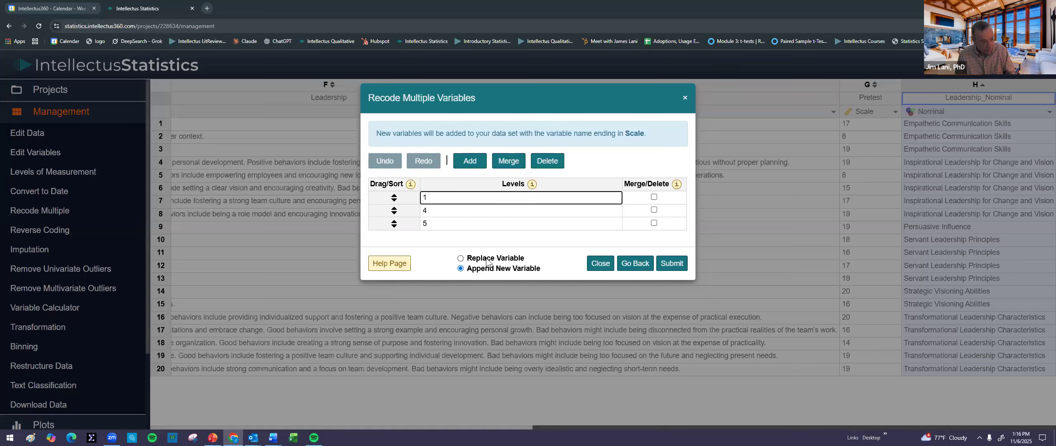
click(600, 265)
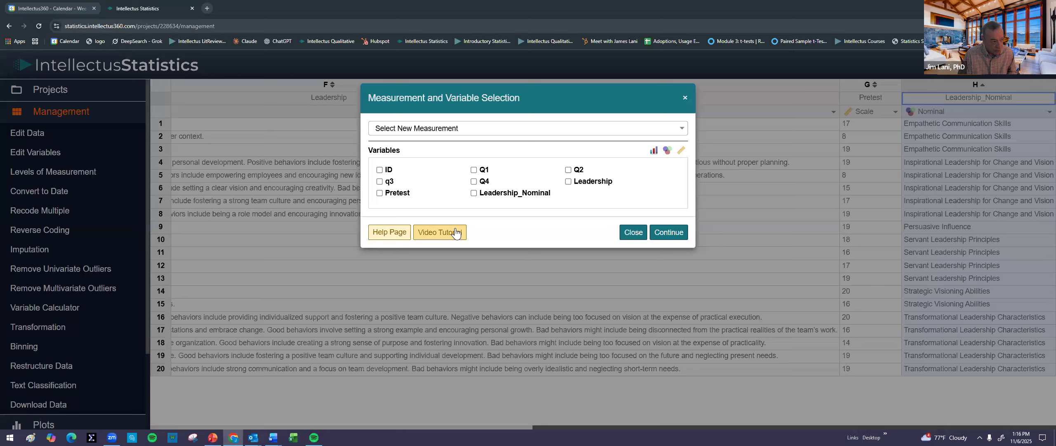
click(640, 234)
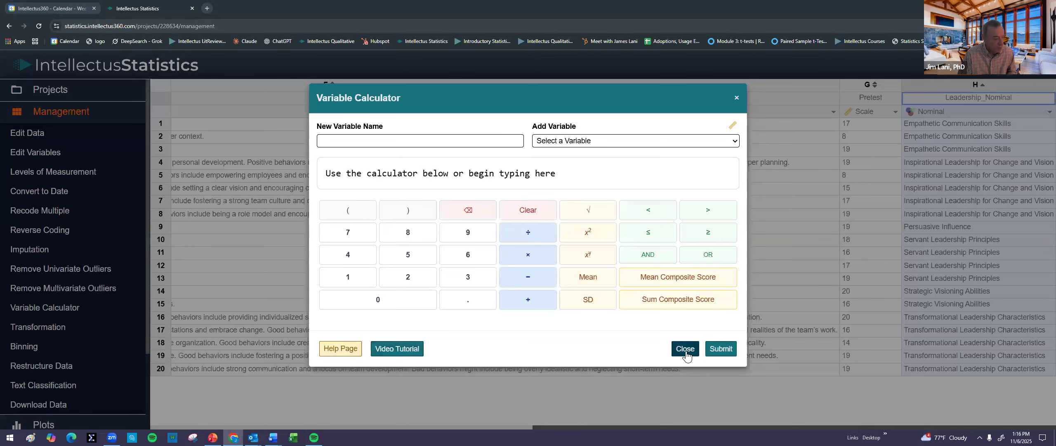
click(34, 354)
scroll(42, 351, down, 3)
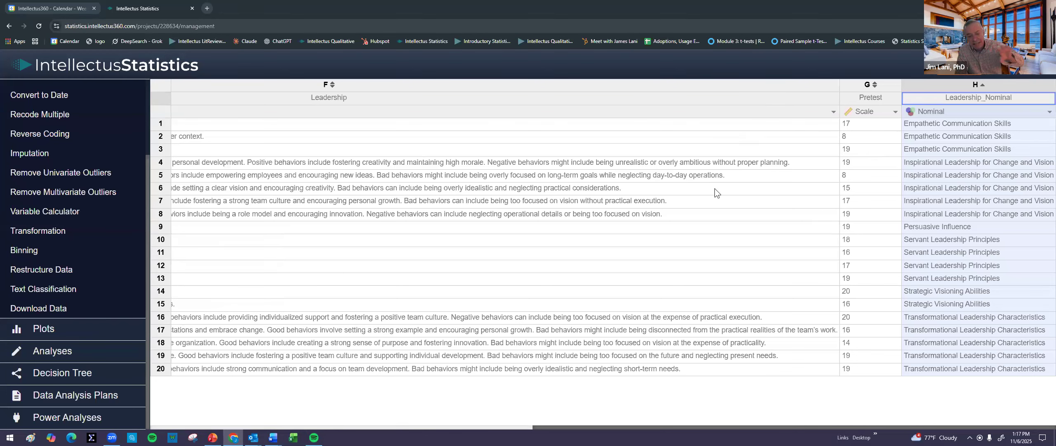
drag(877, 113, 930, 331)
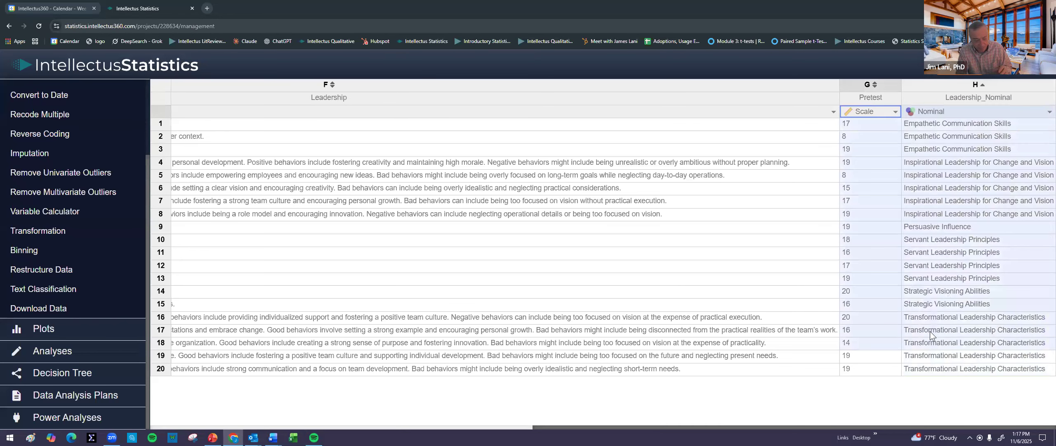
click(492, 305)
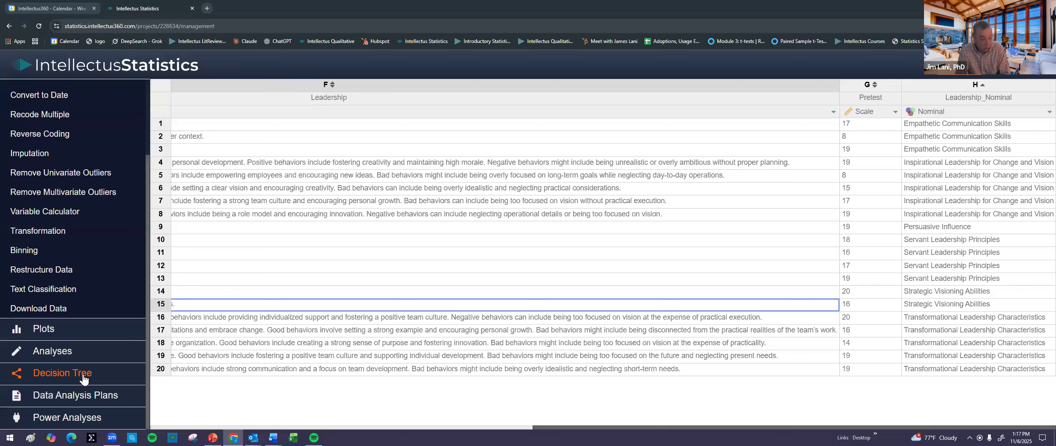
- Use the Decision Tree to find the analysis for predicting a scale outcome, view its setup form, and restart the tree
click(61, 377)
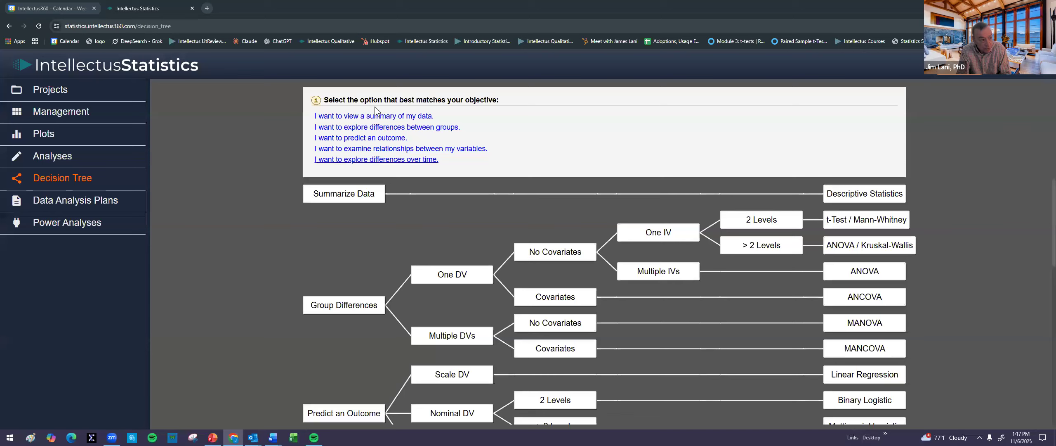
click(361, 137)
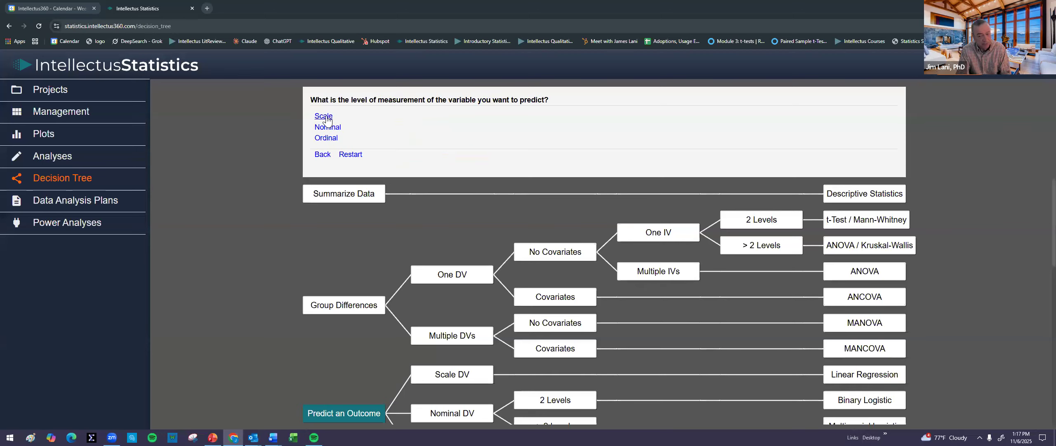
click(324, 117)
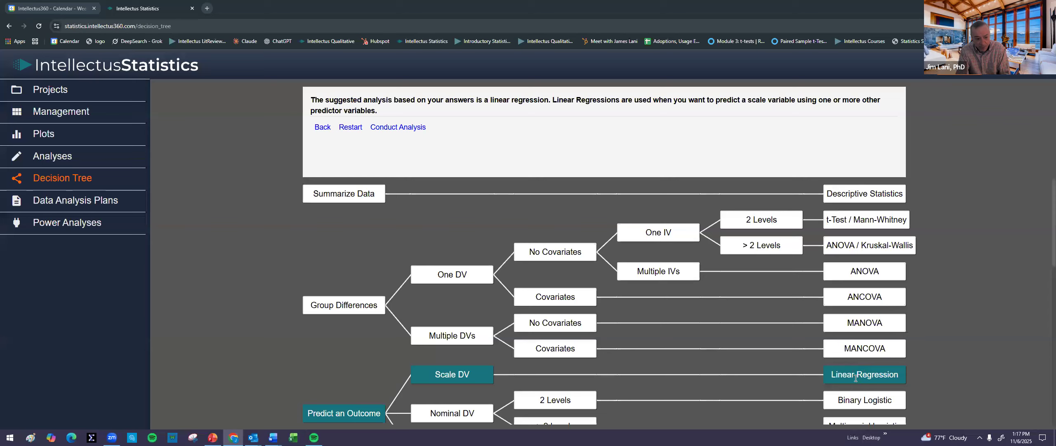
click(401, 134)
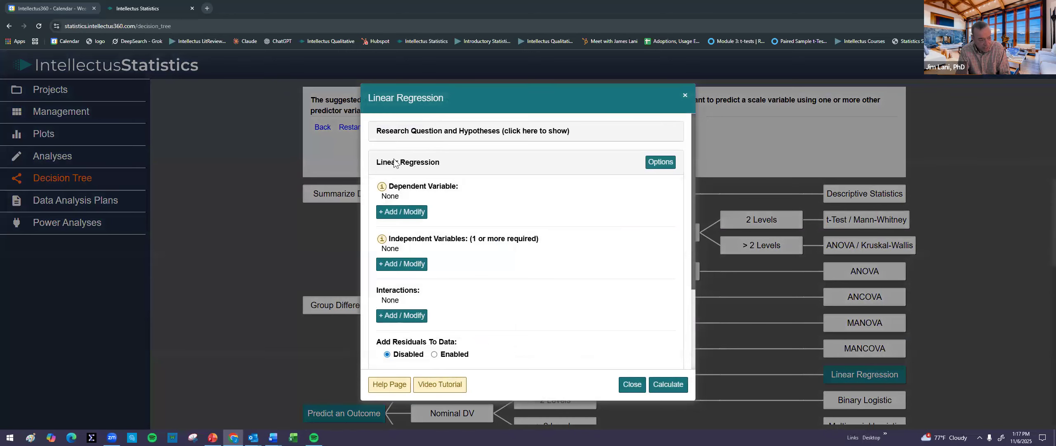
click(632, 385)
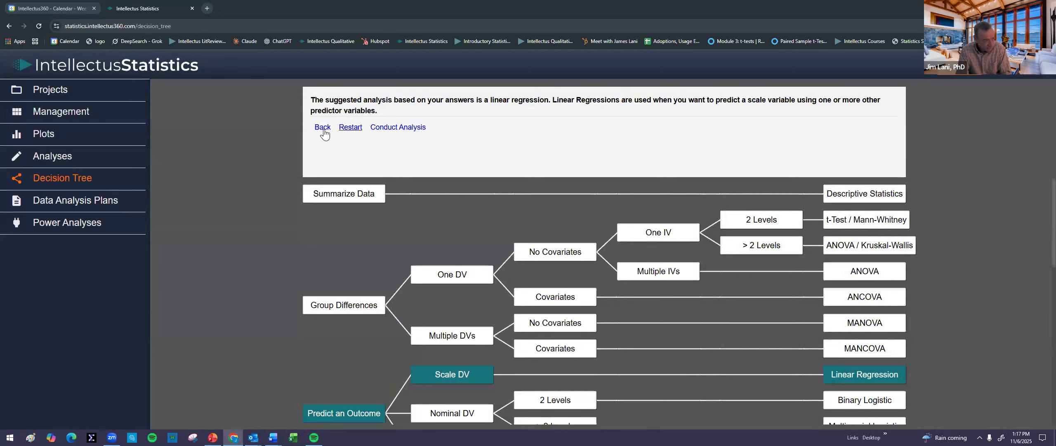
click(348, 129)
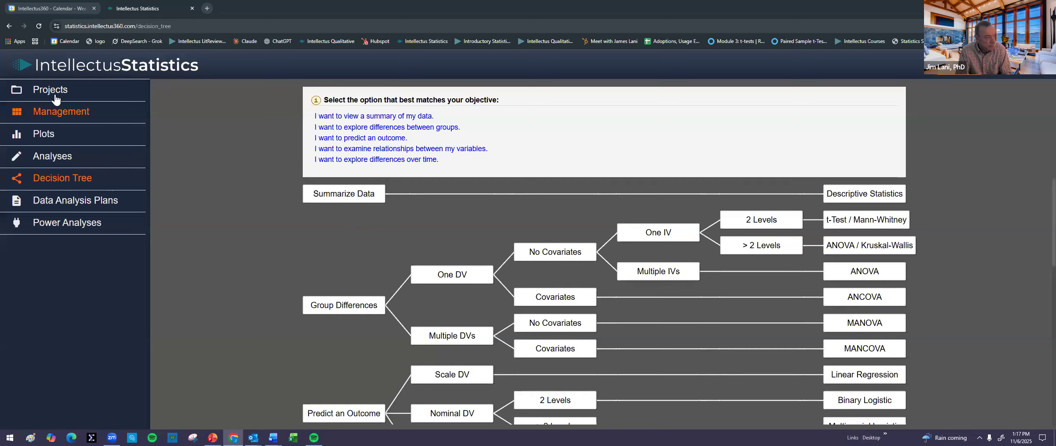
- Accept the invitation to the shared Webinar Data Set project and load it
click(139, 93)
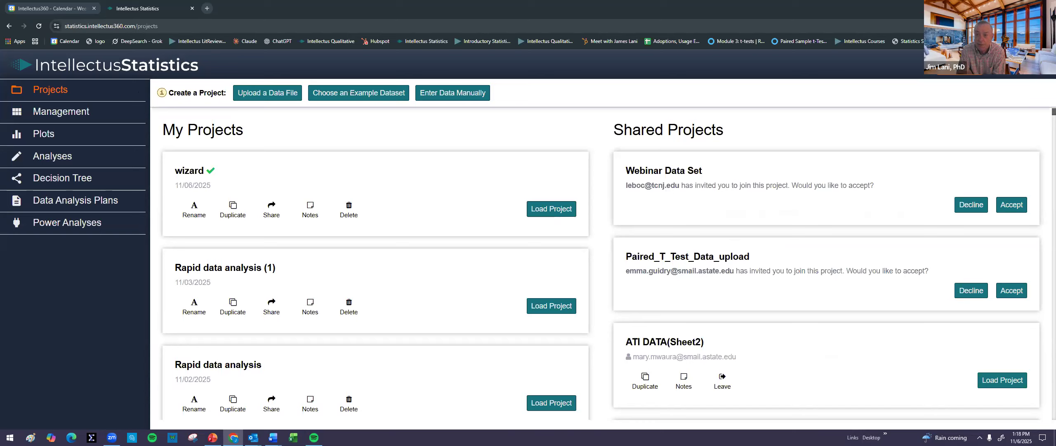
key(alt+Tab)
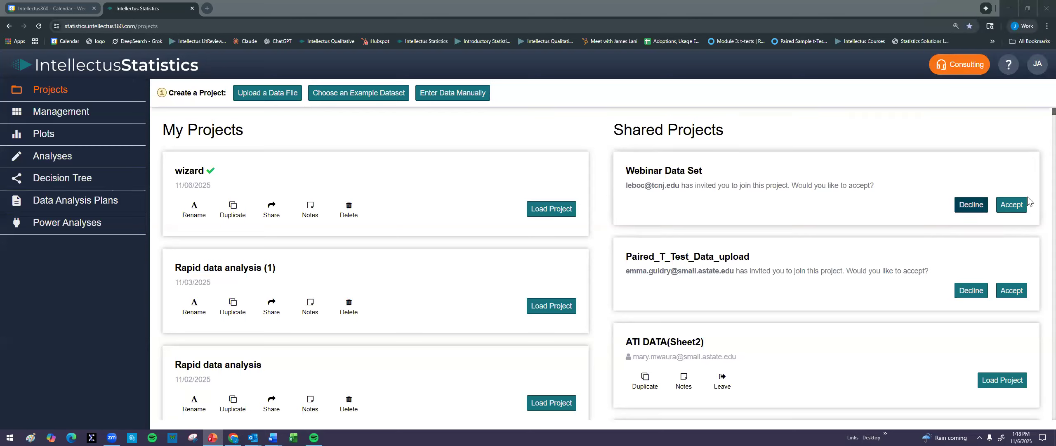
click(1010, 206)
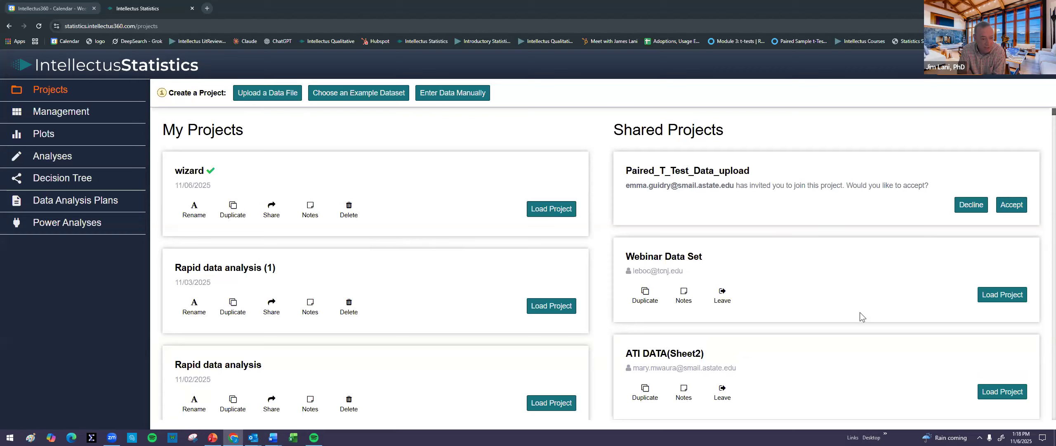
click(988, 301)
click(679, 168)
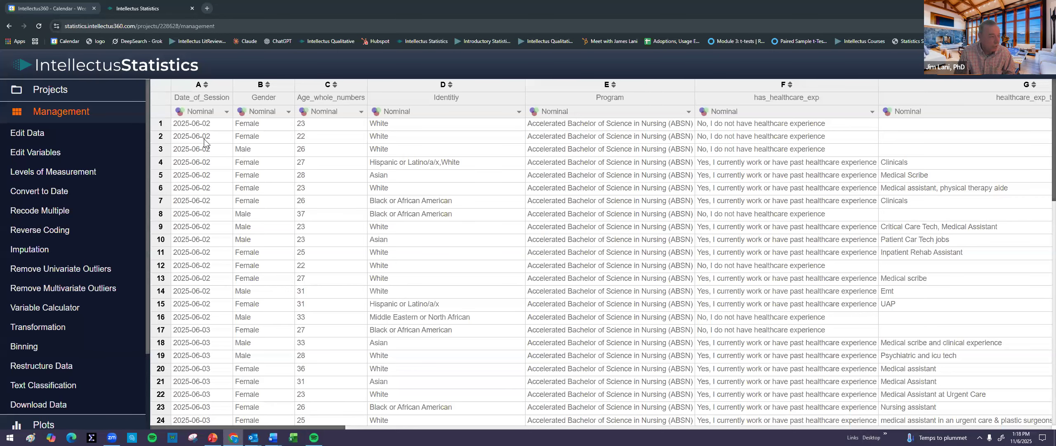
- Rename the Age_whole_numbers column as Age and save the edited data
click(29, 133)
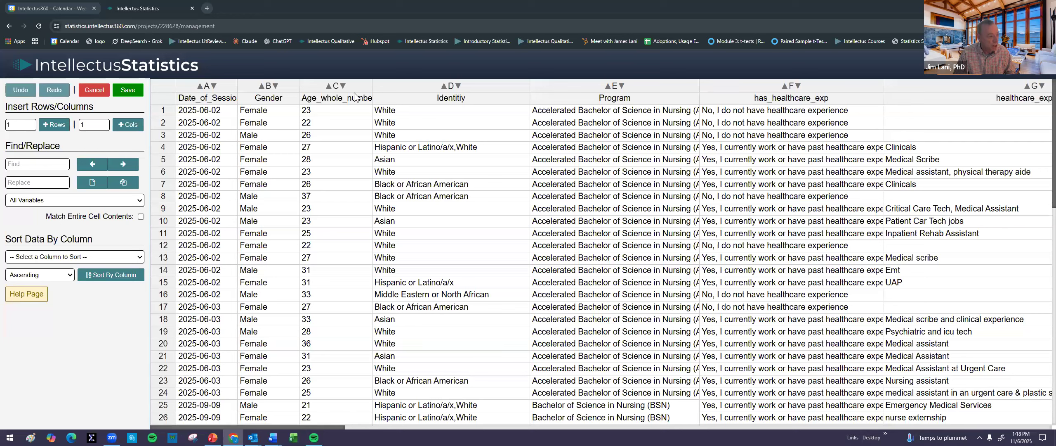
double_click(374, 98)
drag(378, 99, 316, 99)
key(BackSpace)
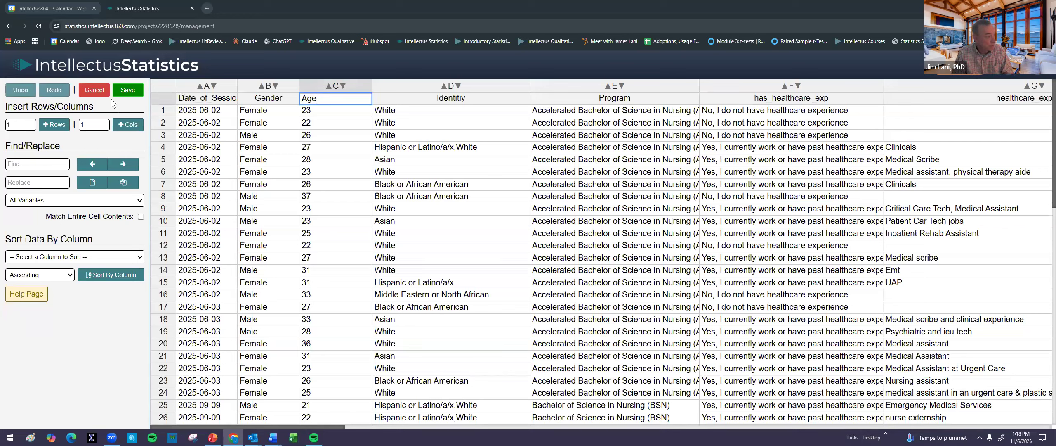
click(132, 93)
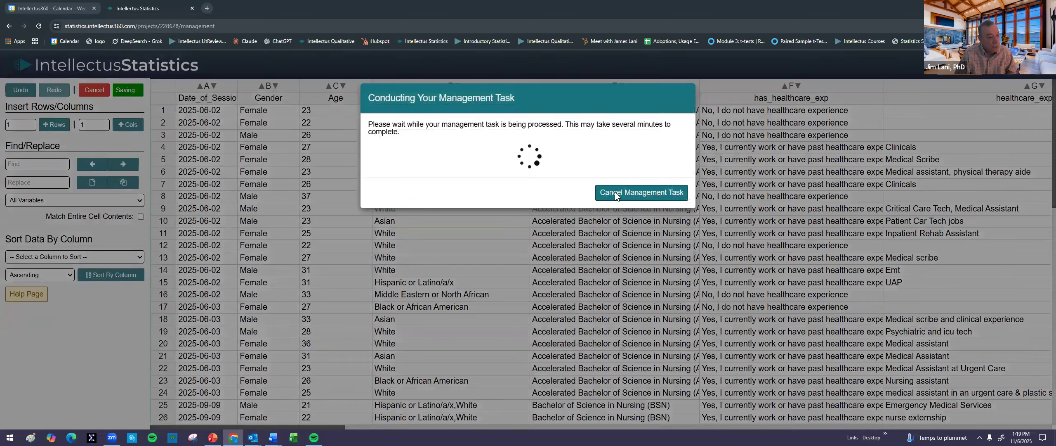
click(614, 191)
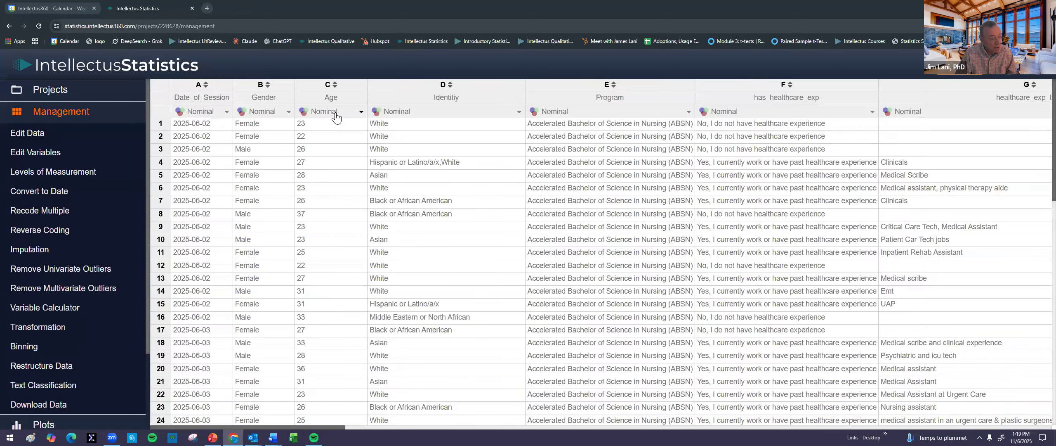
- Recode Age to Scale with the "Age (whole numbers)" level deleted, replacing the existing variable
click(343, 114)
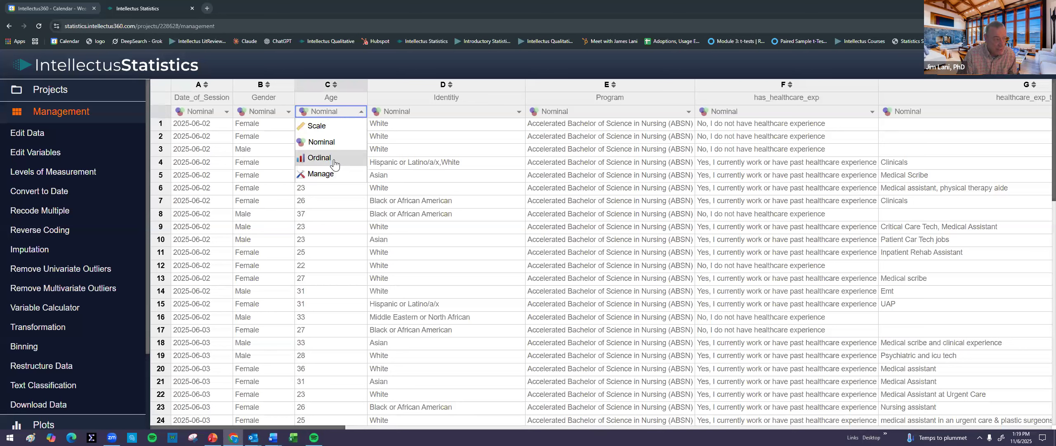
click(333, 126)
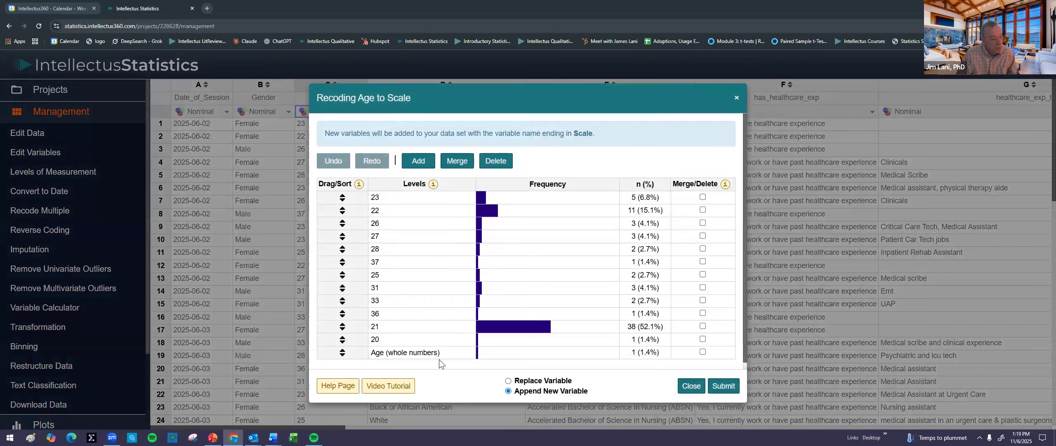
scroll(439, 359, down, 1)
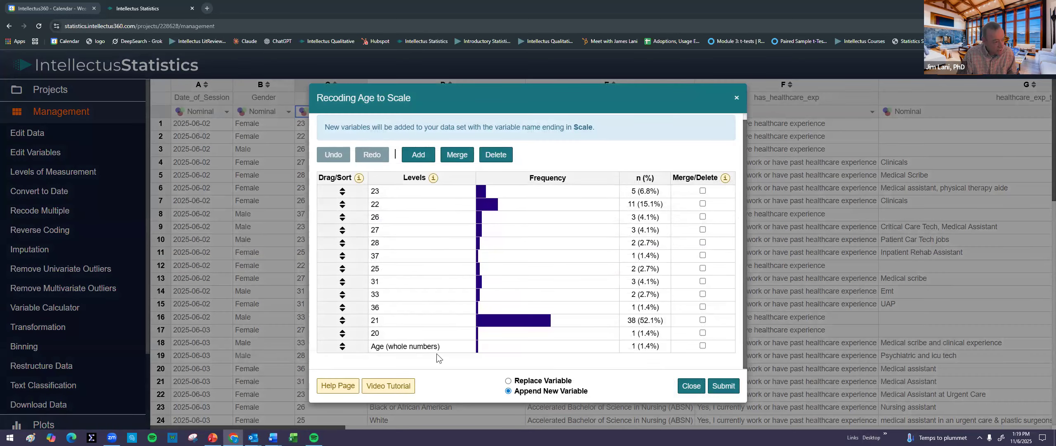
click(703, 345)
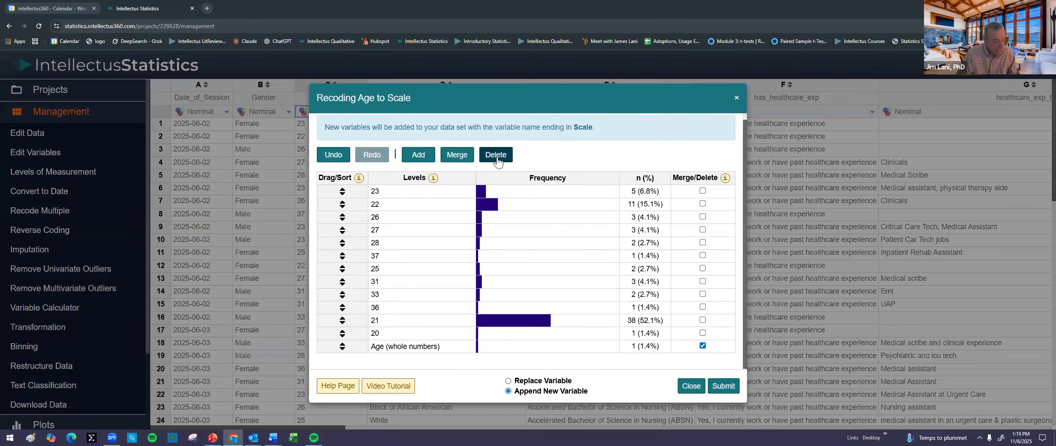
click(675, 162)
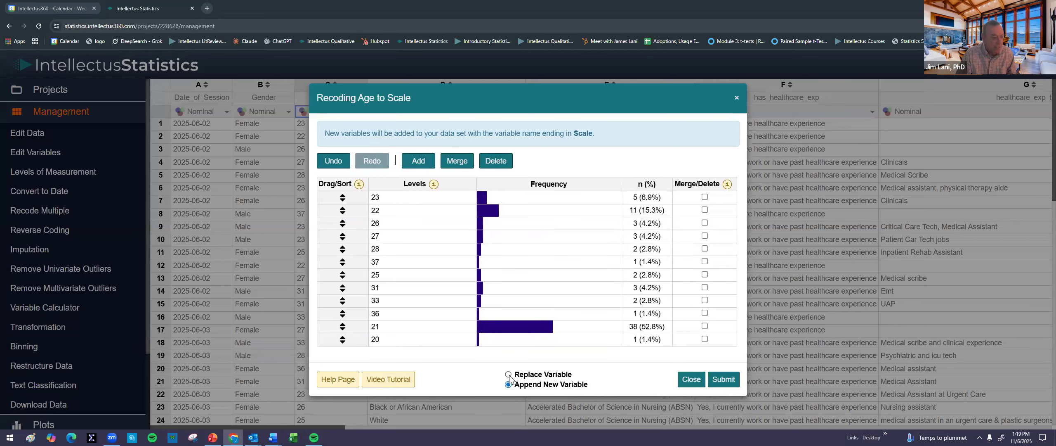
click(532, 373)
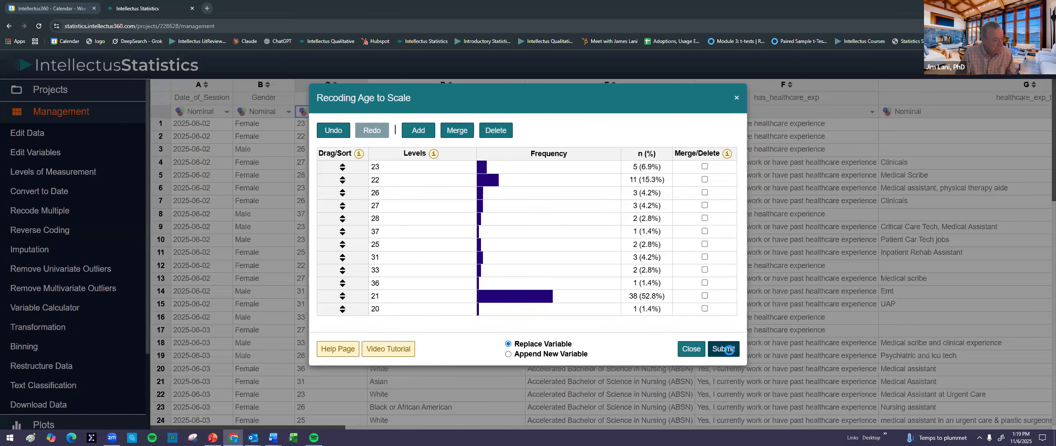
click(724, 357)
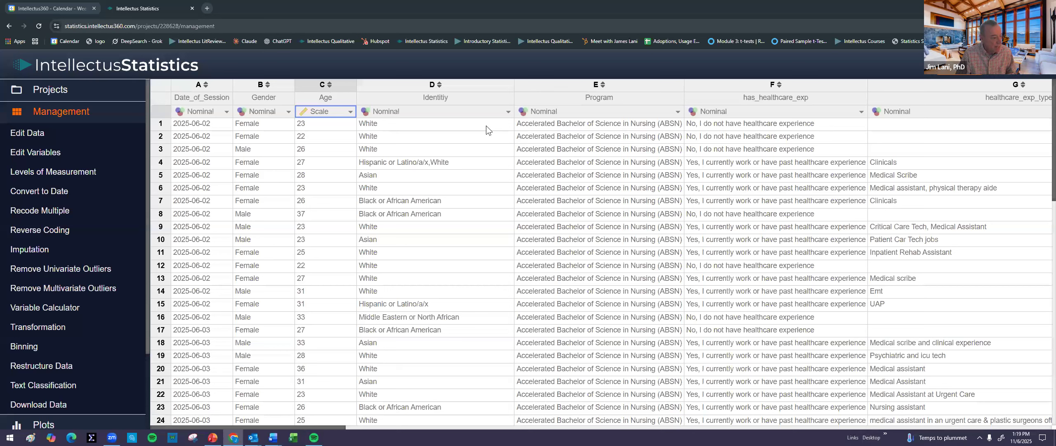
- Manage the levels of the Identitiy variable and delete the stray "Identitiy" level
click(485, 111)
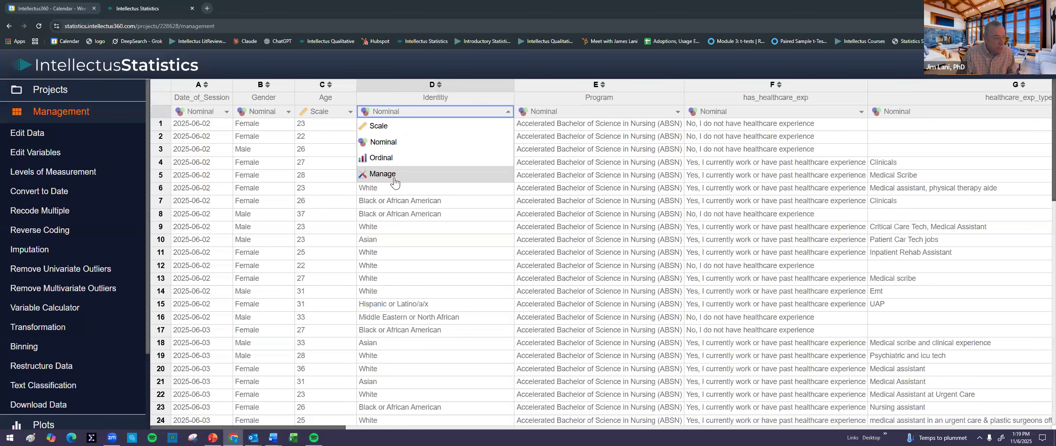
click(401, 180)
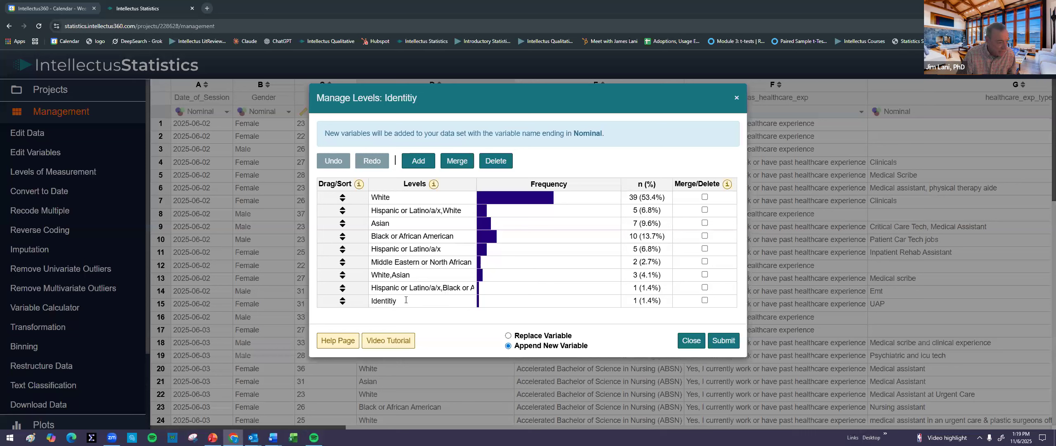
click(704, 300)
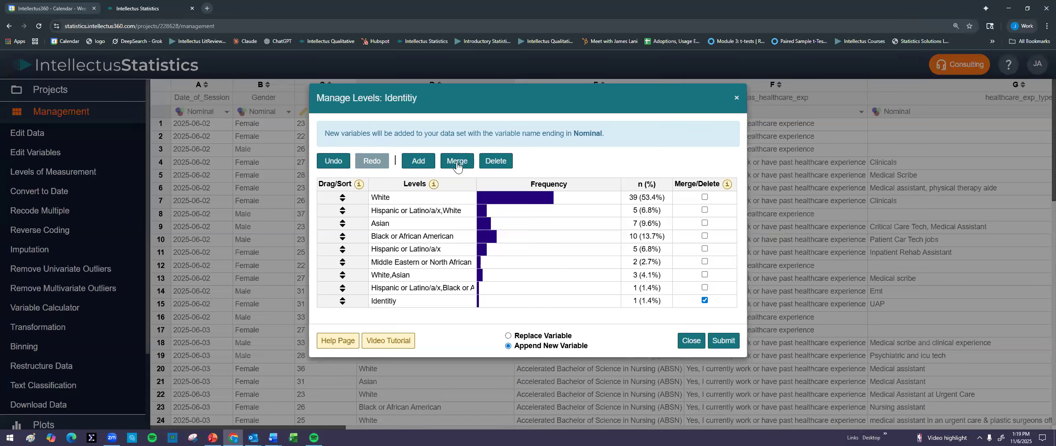
click(502, 165)
click(675, 166)
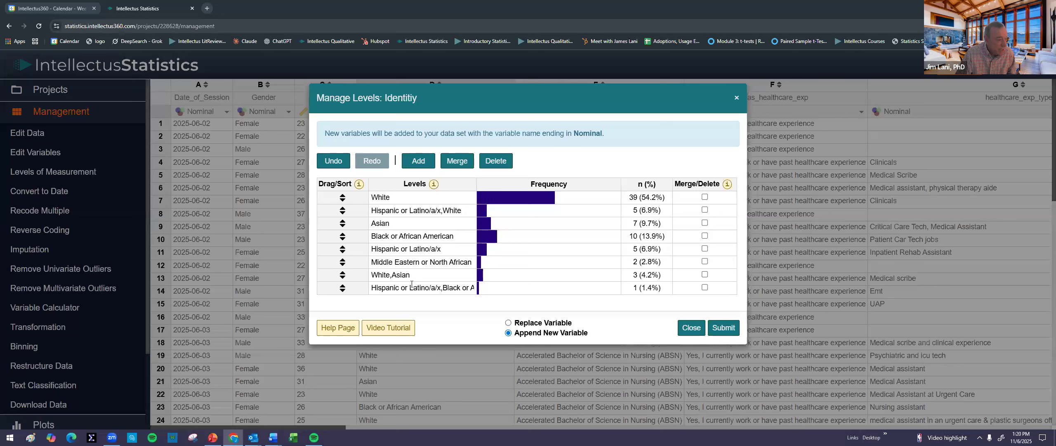
- Merge the "White,Asian" and "Hispanic or Latino/a/x,Black or African American" levels into a new level named Multiethnic
click(705, 275)
click(704, 288)
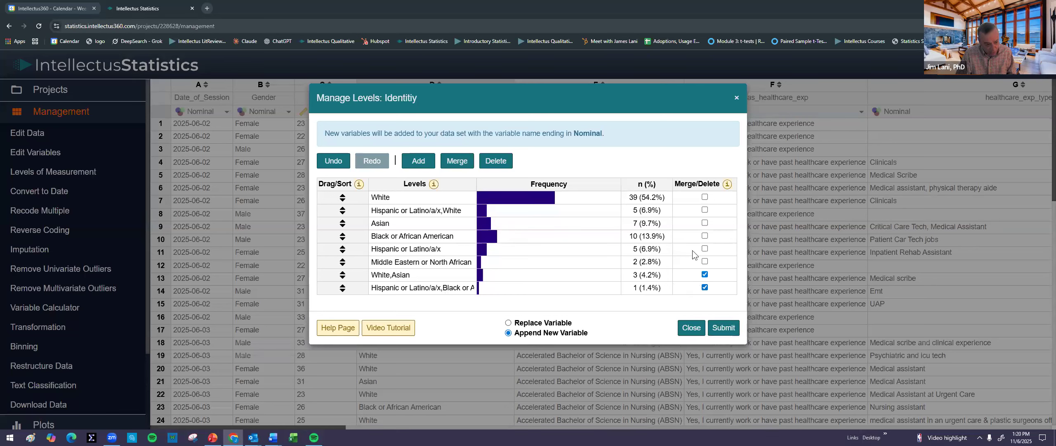
click(462, 163)
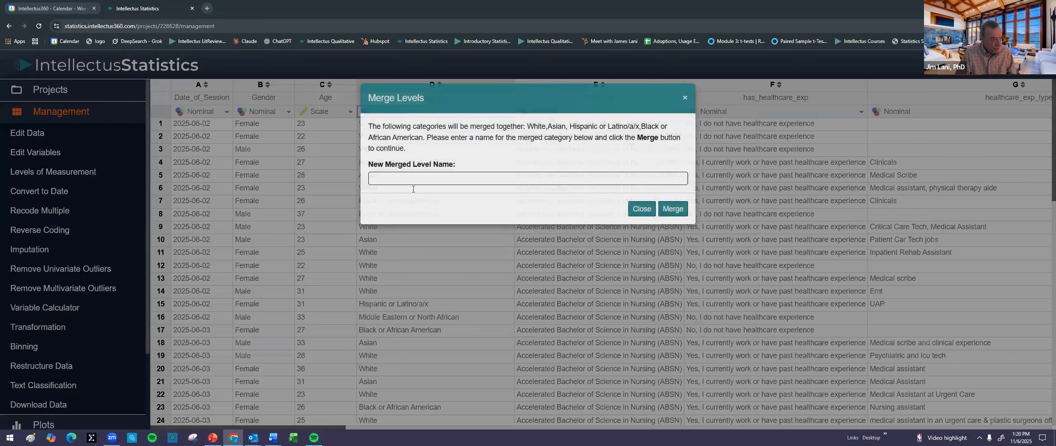
text(Multi)
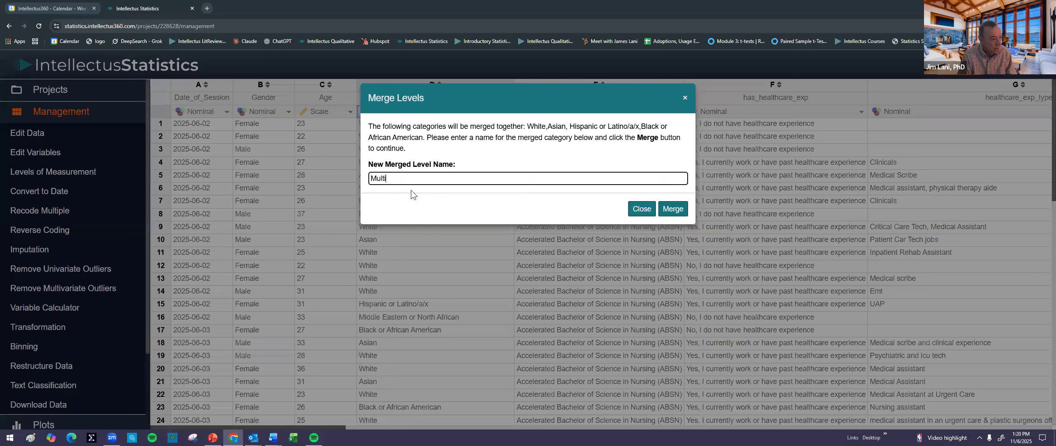
text(ethnic)
click(667, 210)
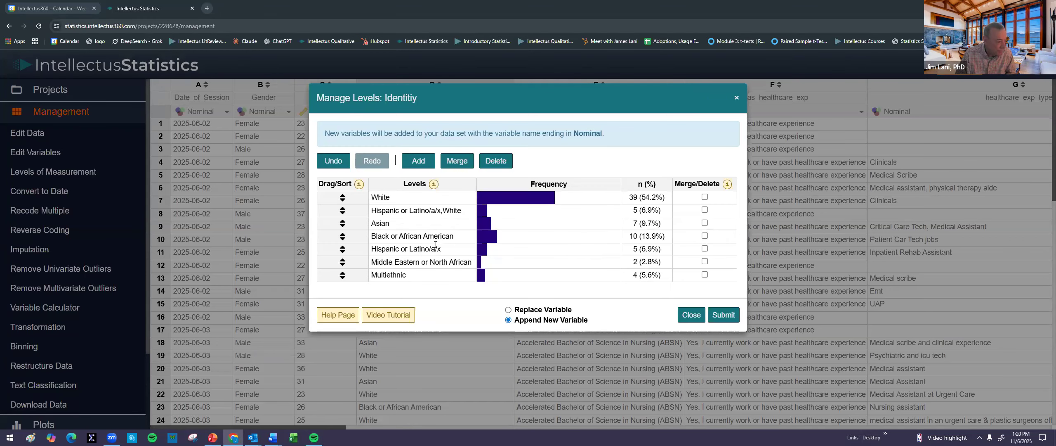
- Merge the "Hispanic or Latino/a/x,White" level into Multiethnic and submit the levels, replacing the existing Identitiy variable
click(705, 248)
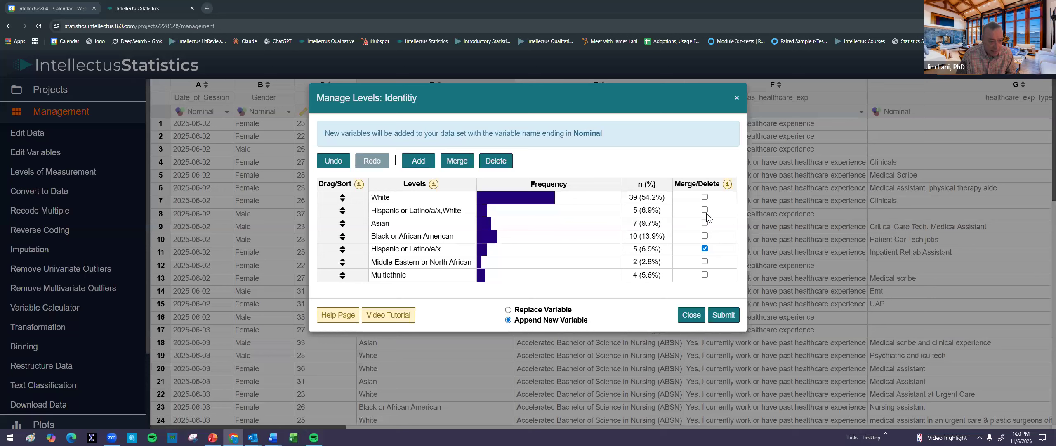
click(705, 248)
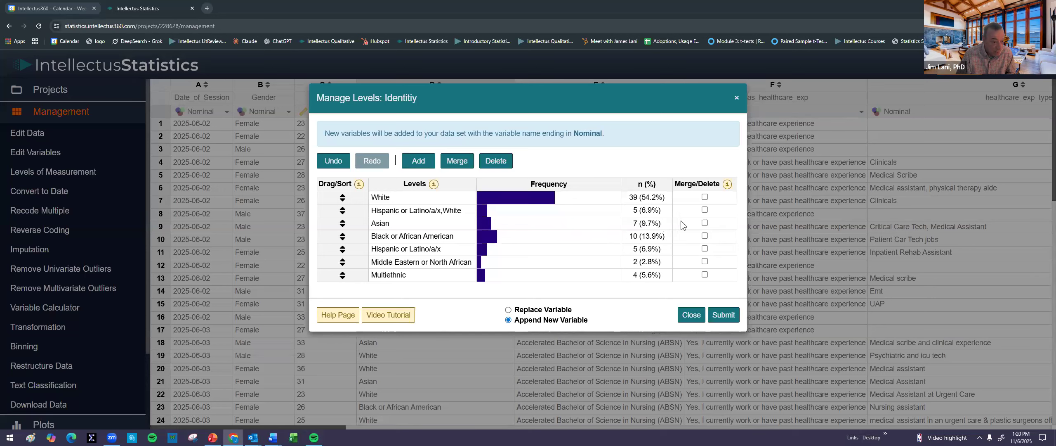
click(705, 210)
click(705, 274)
double_click(416, 274)
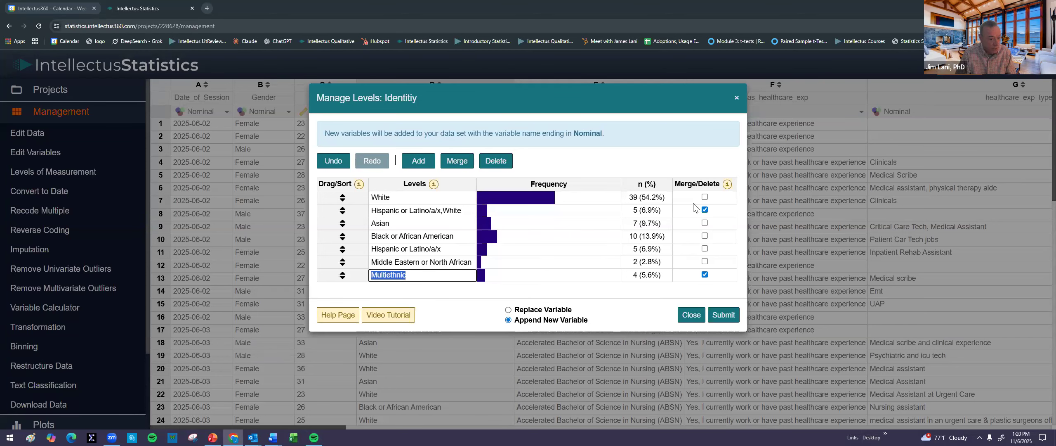
click(449, 164)
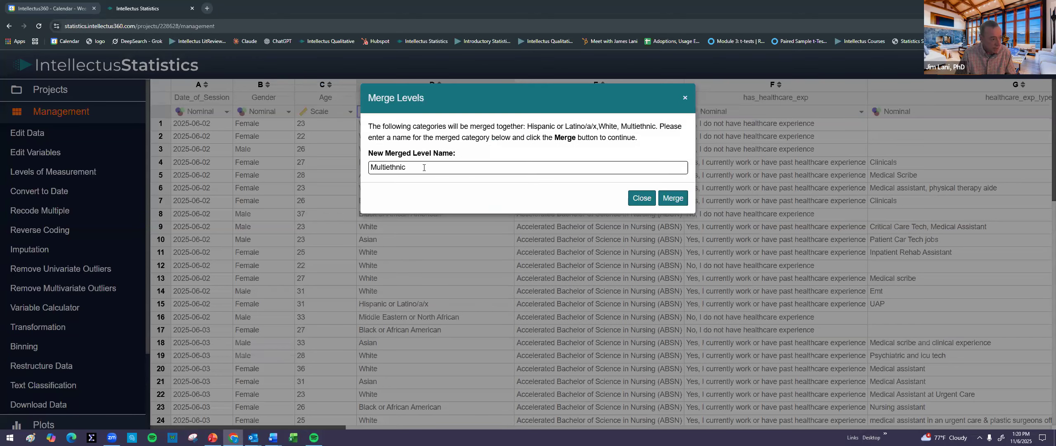
click(678, 202)
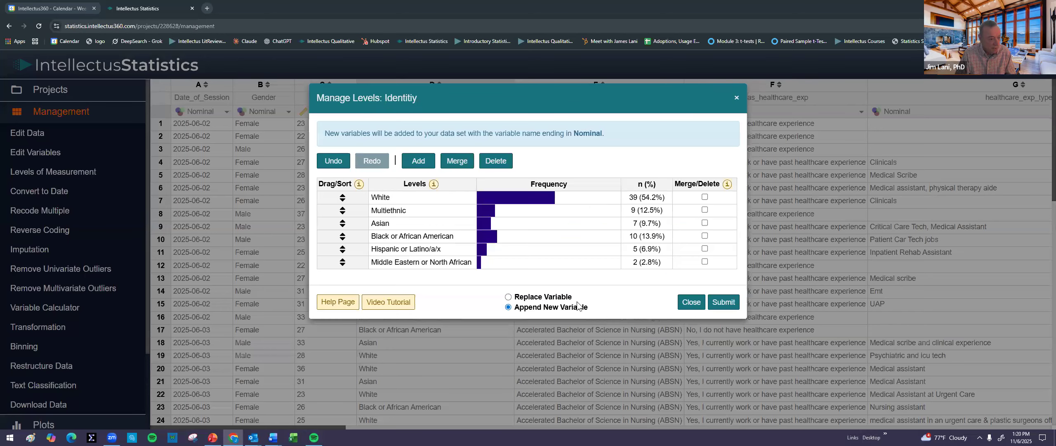
click(724, 271)
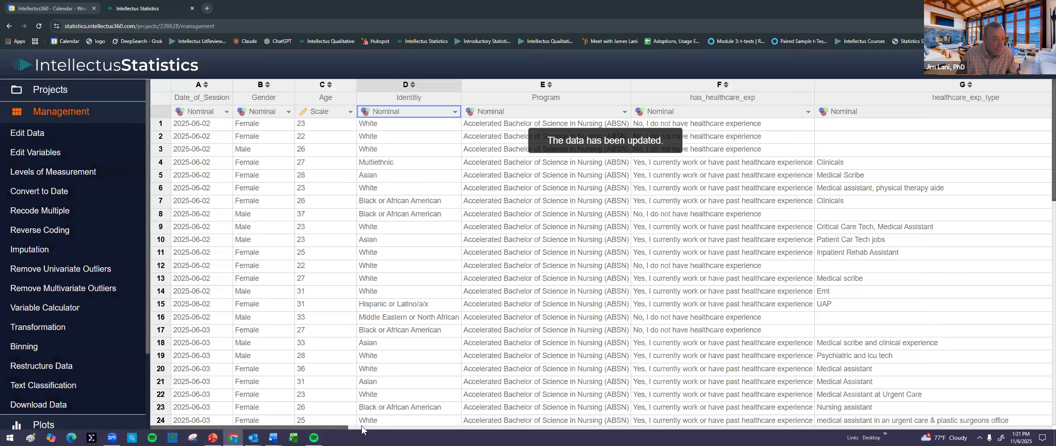
- Delete the "What type of prework were you assigned?" level from prework_type, replacing the existing variable
drag(335, 429, 529, 429)
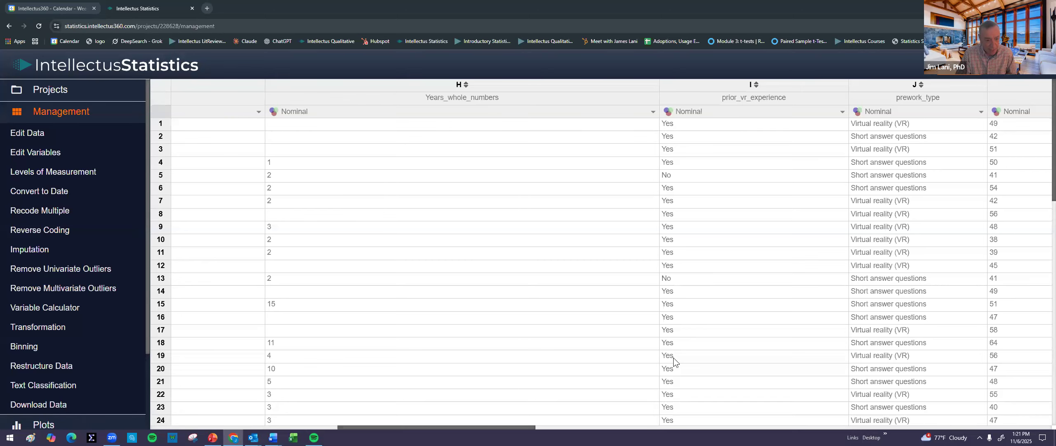
drag(527, 427, 674, 431)
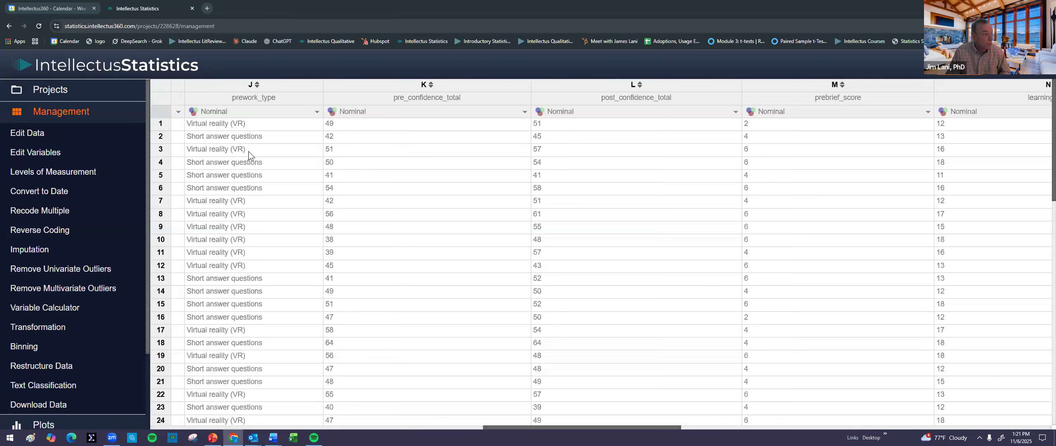
click(261, 112)
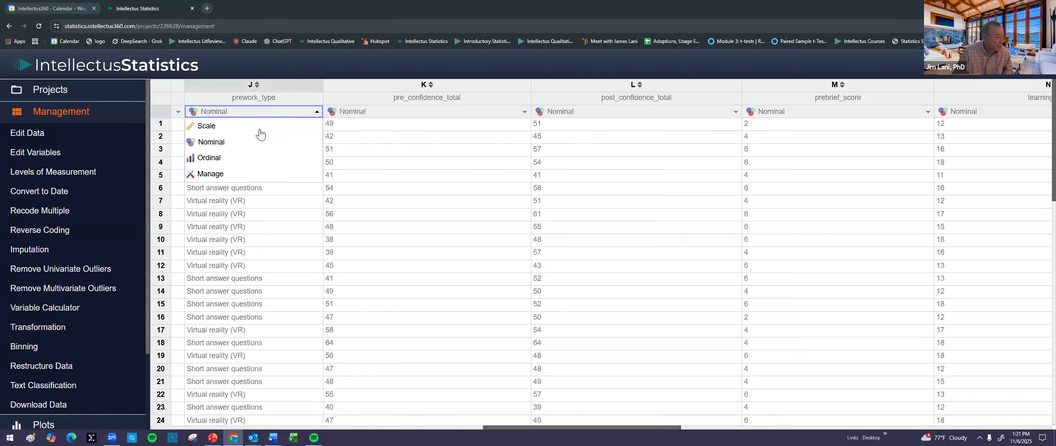
click(227, 173)
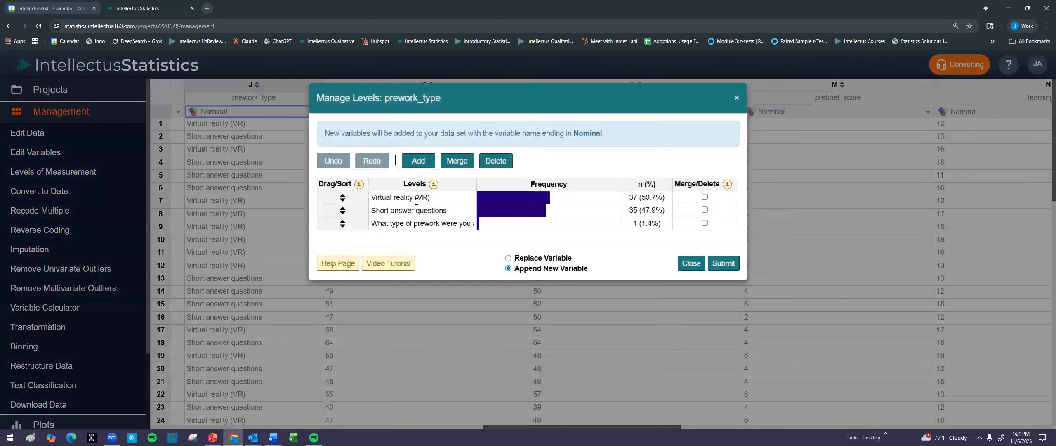
click(705, 223)
click(497, 164)
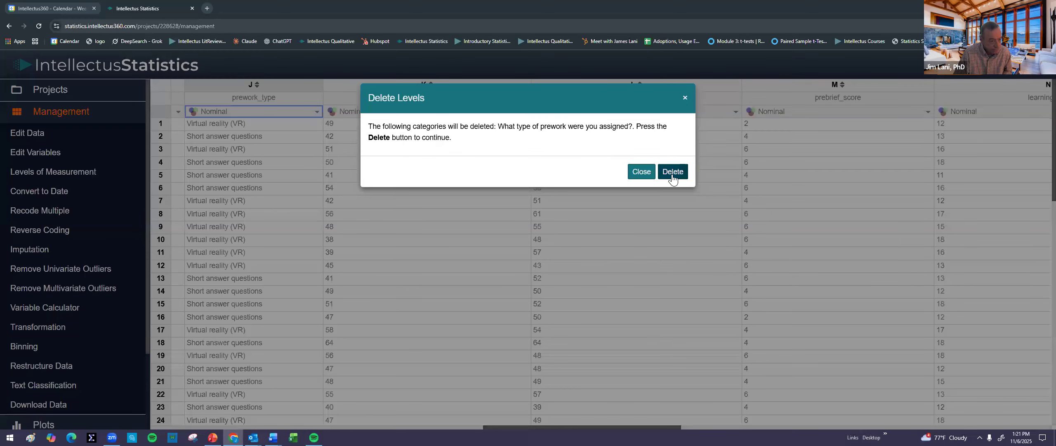
click(672, 172)
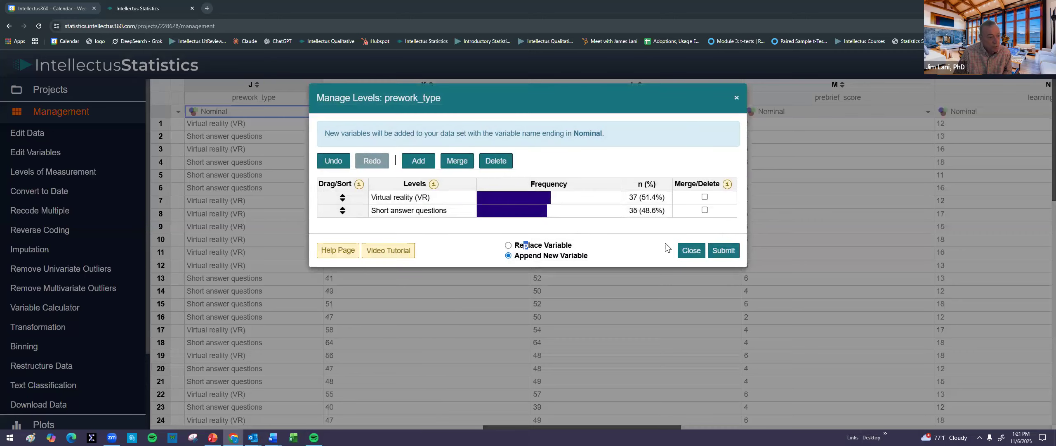
click(529, 246)
click(725, 219)
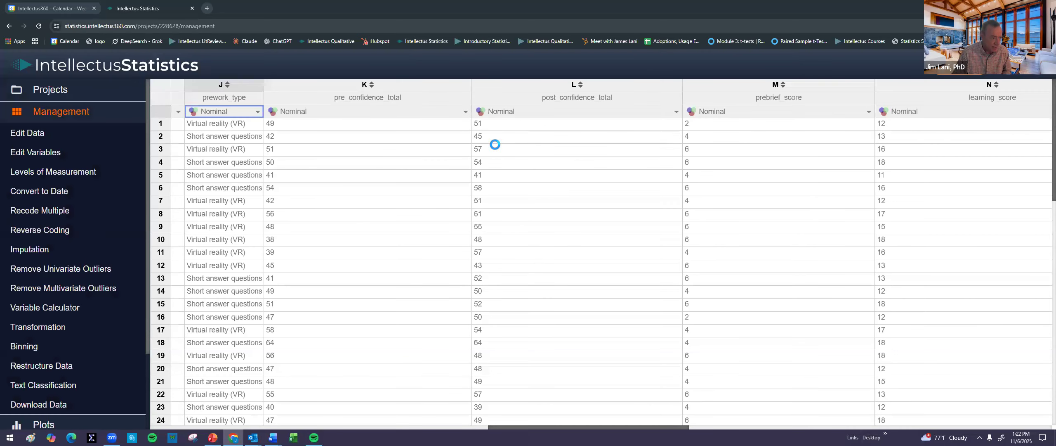
- Recode pre_confidence_total to Scale with the "Total Pre CSGSES: 64 highly confident to 16 not confident at all" level deleted, replacing the existing variable
click(353, 112)
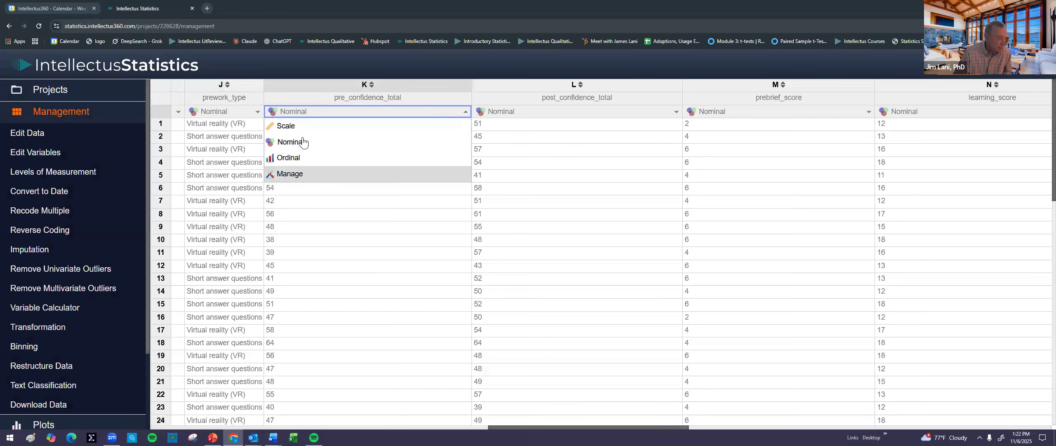
click(298, 126)
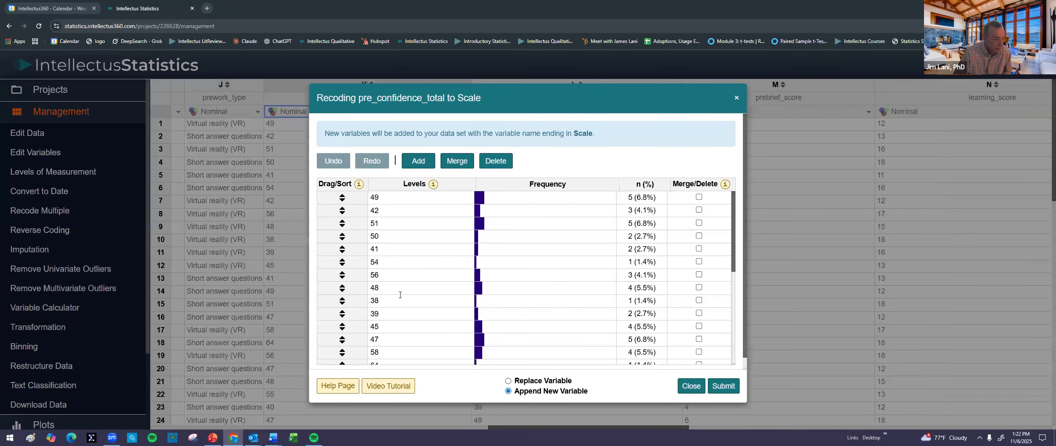
scroll(454, 305, down, 6)
click(699, 346)
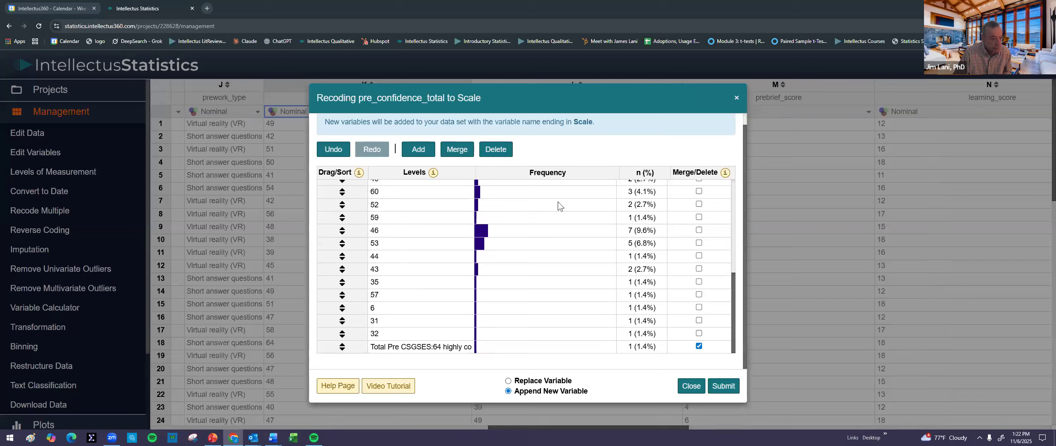
click(496, 149)
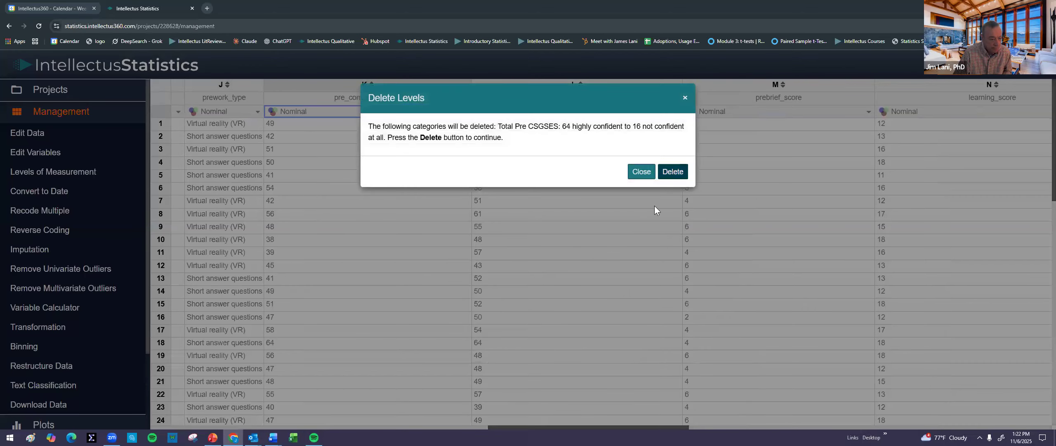
click(673, 171)
click(578, 381)
click(722, 385)
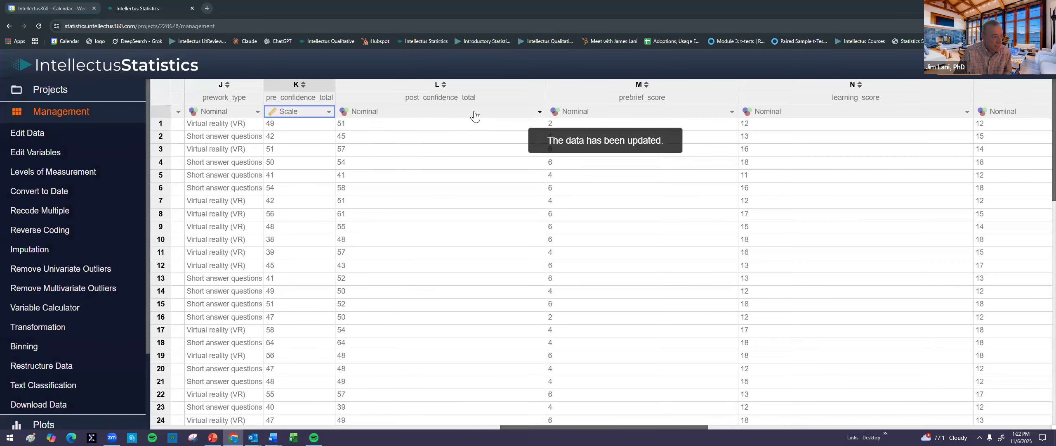
- Recode post_confidence_total to Scale with the "Total Post CSGSES: 64 highly confident to 16 not confident at all" level deleted, replacing the existing variable
click(475, 112)
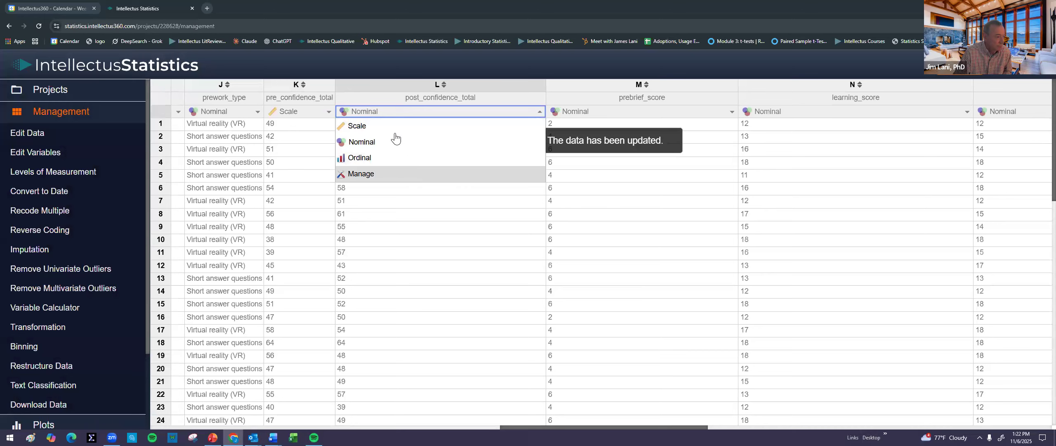
click(501, 127)
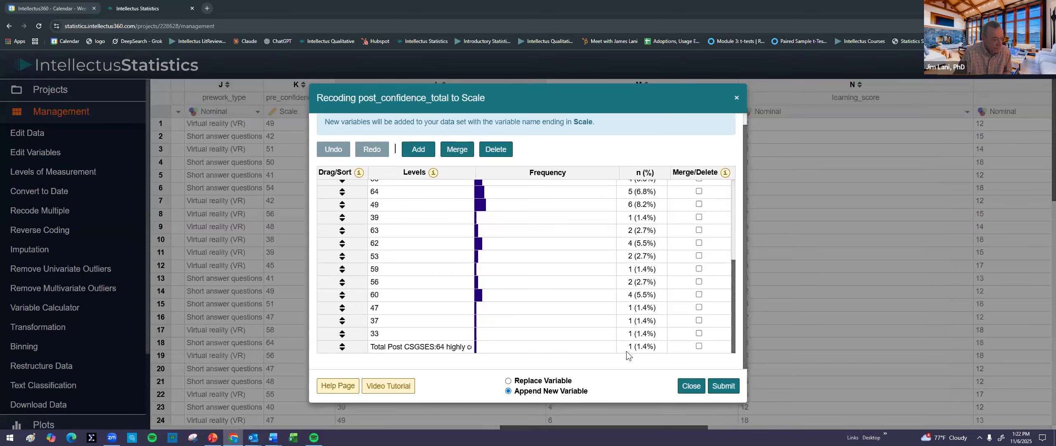
click(699, 346)
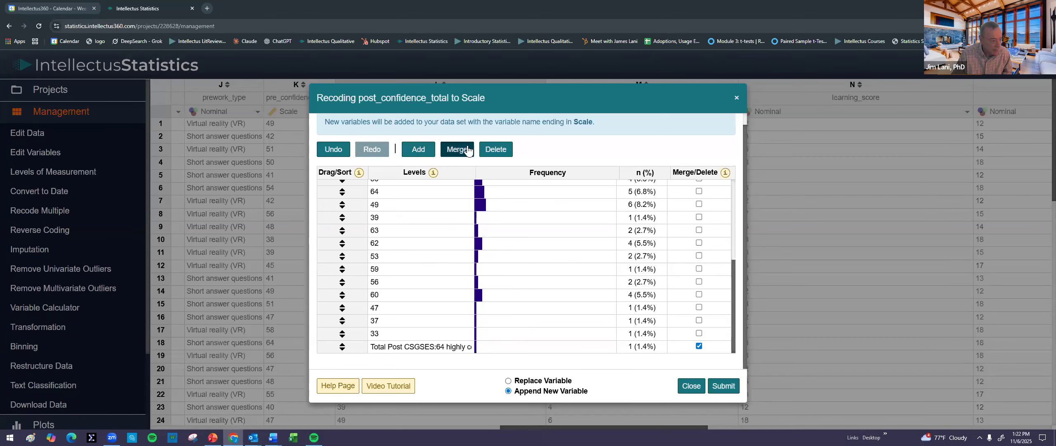
click(505, 151)
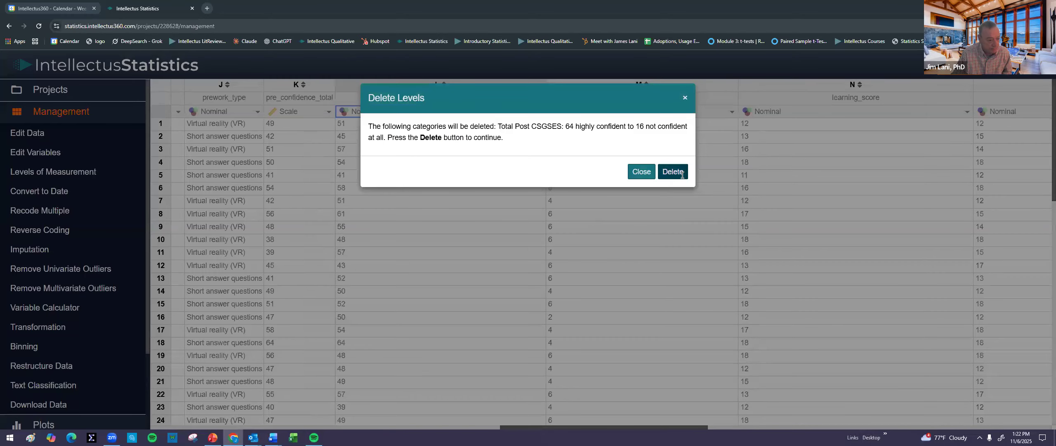
click(673, 174)
click(547, 380)
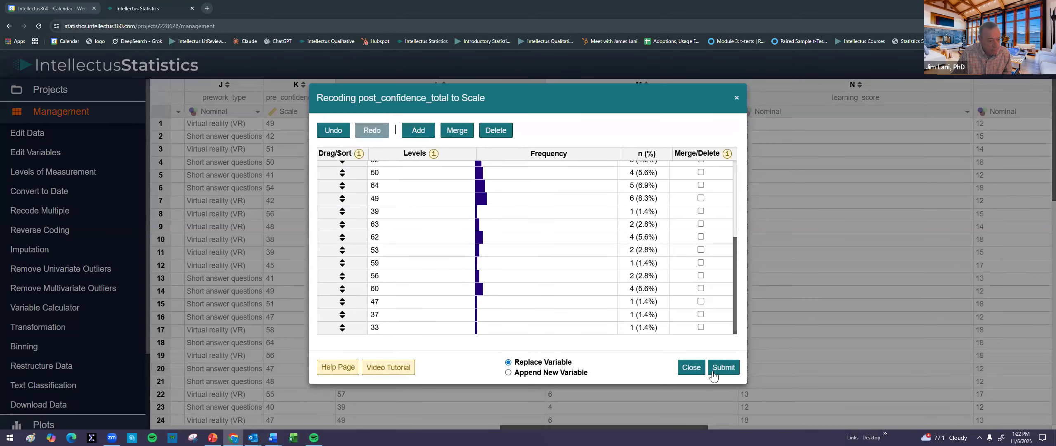
click(724, 367)
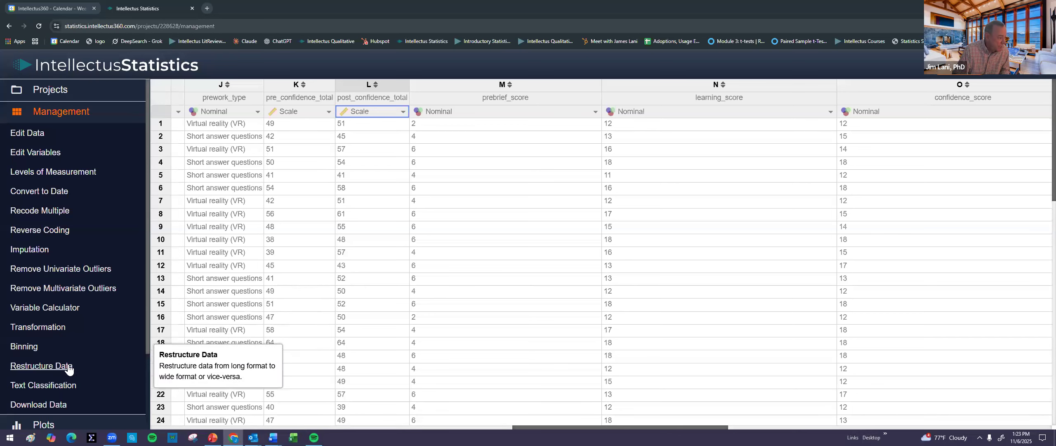
- Set up a Mixed Model ANOVA with pre_confidence_total and post_confidence_total as the within-subject variables
scroll(56, 351, down, 3)
click(55, 352)
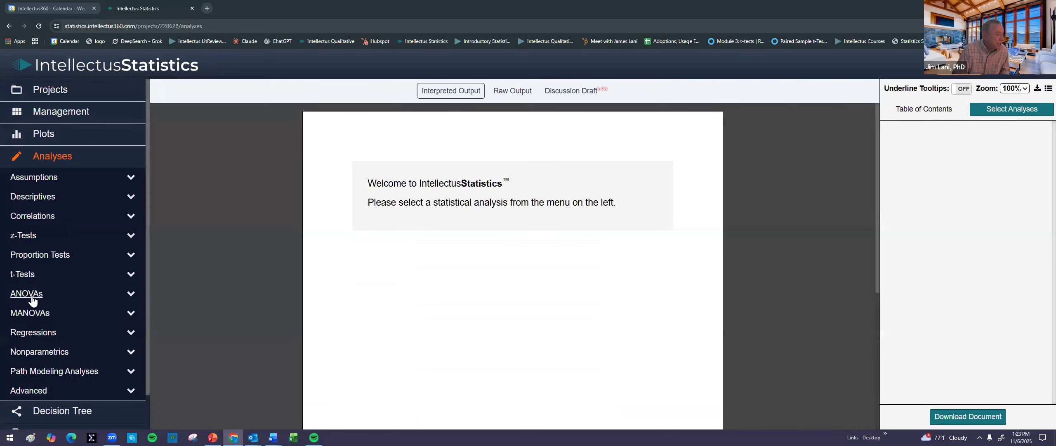
click(66, 299)
click(68, 361)
click(400, 211)
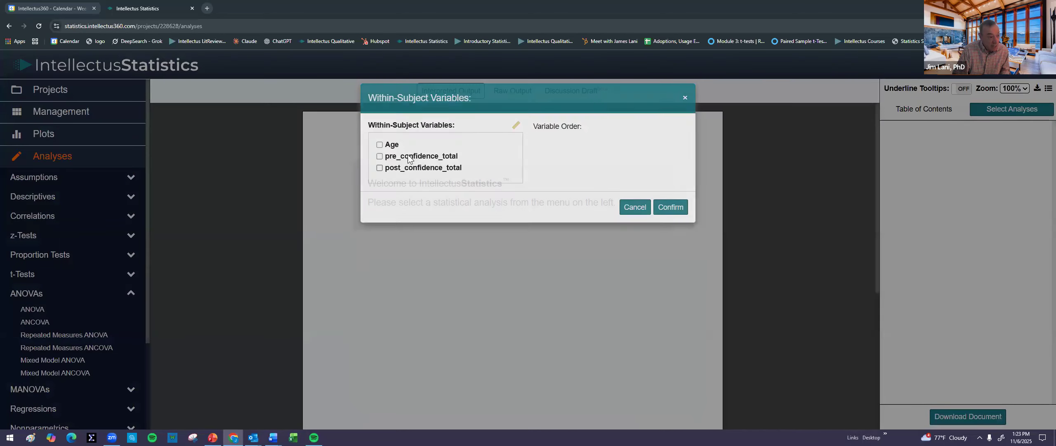
click(402, 157)
click(406, 168)
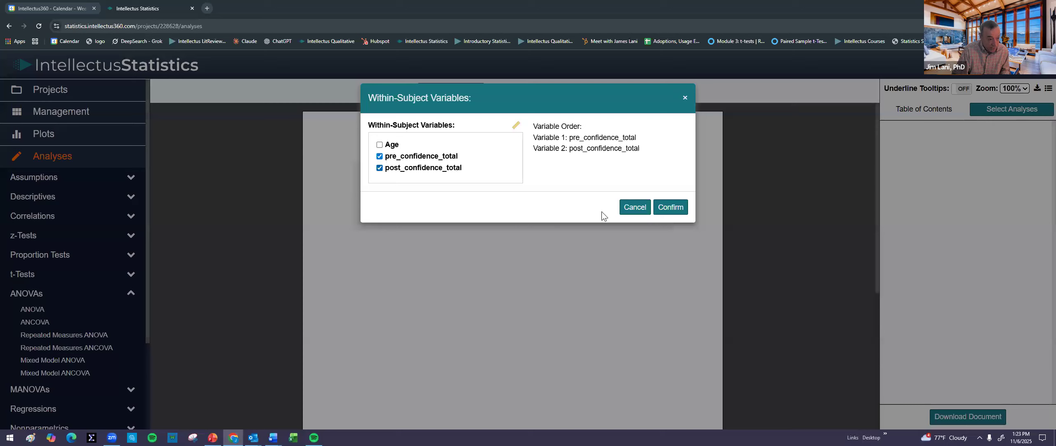
click(679, 211)
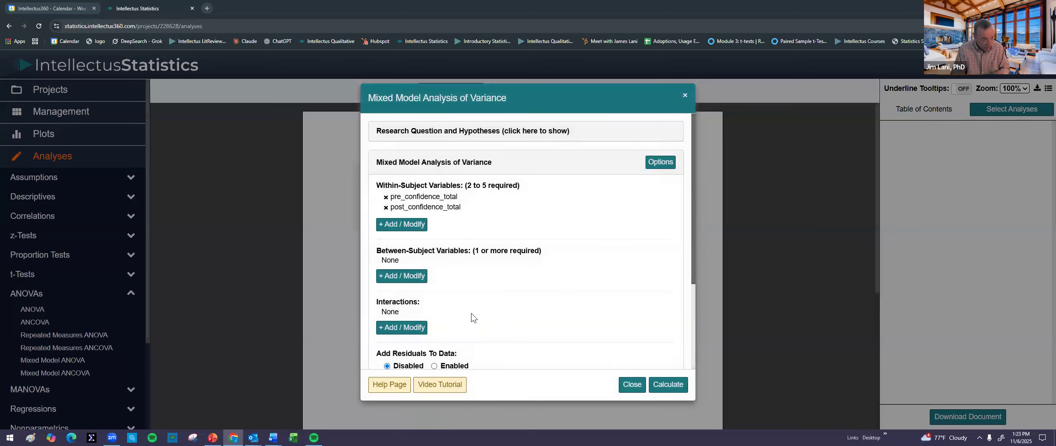
- Set prework_type as the between-subject variable, then calculate the Mixed Model ANOVA and add it to the analysis document
click(414, 277)
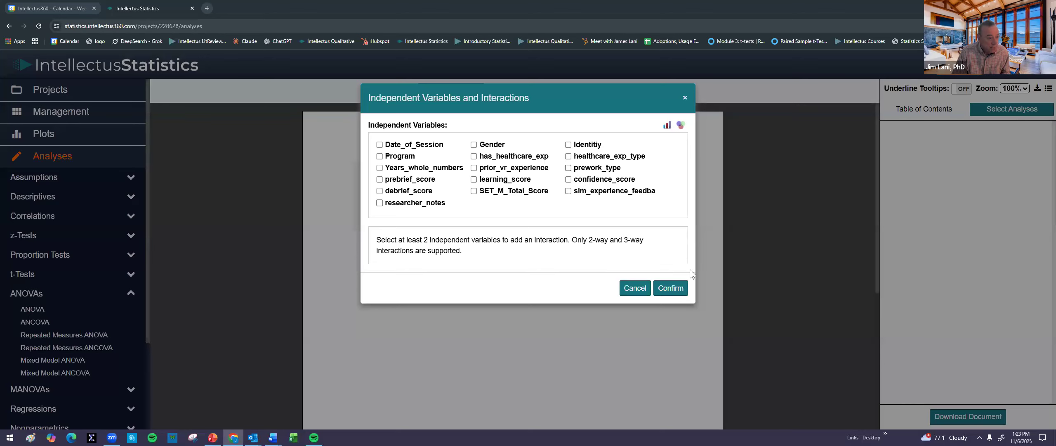
click(674, 289)
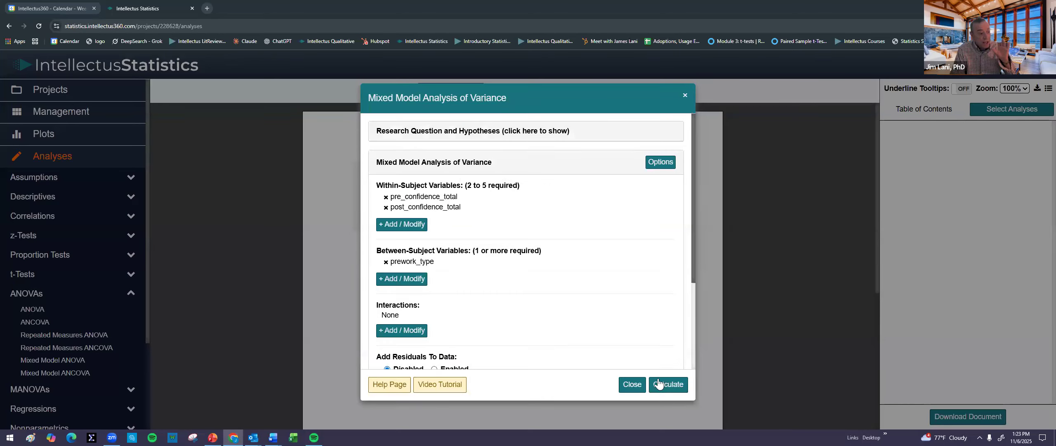
click(668, 382)
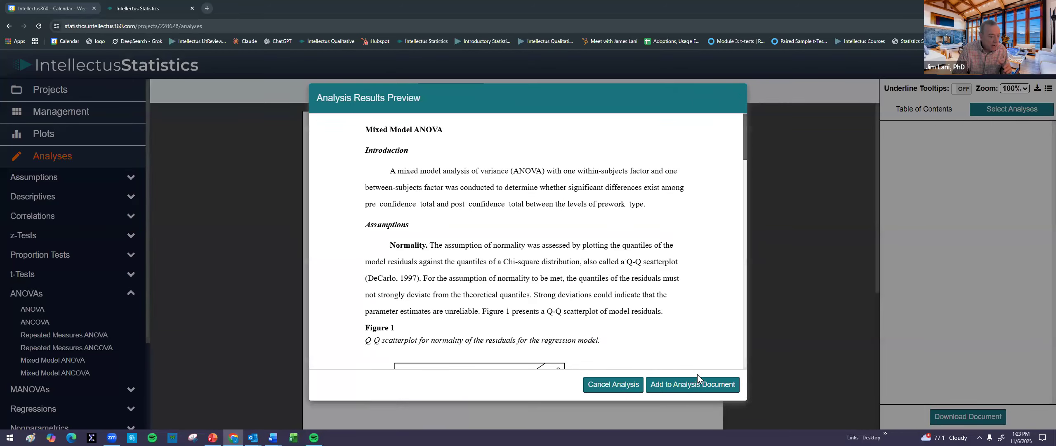
click(693, 384)
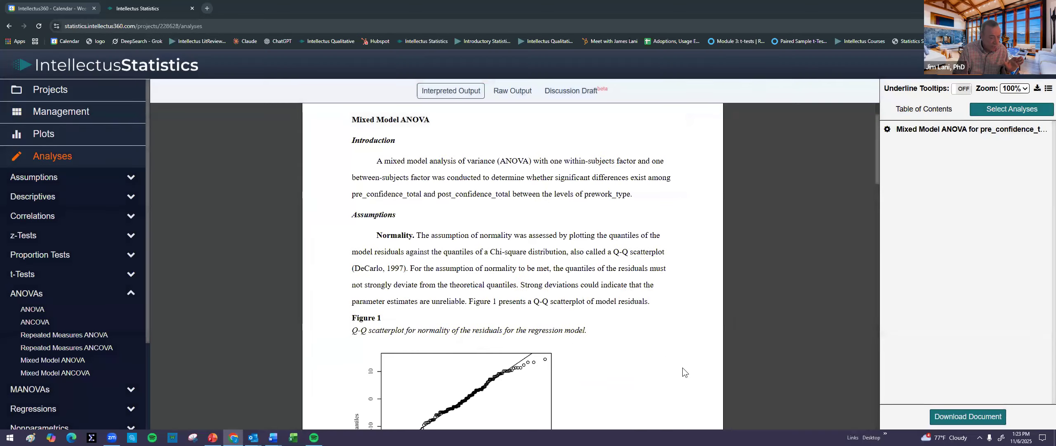
- Examine the Mixed Model ANOVA assumptions and results, including the p value for the prework_type by within-factor interaction
scroll(592, 282, down, 3)
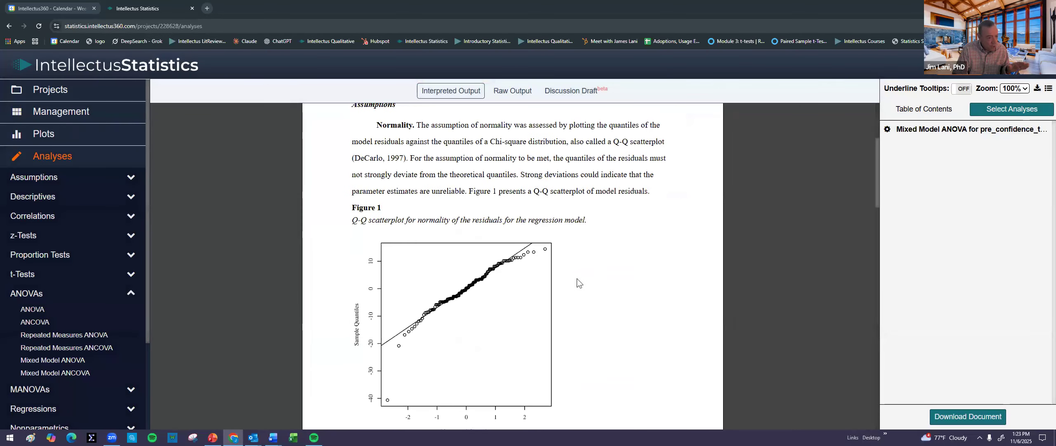
scroll(577, 279, down, 8)
scroll(575, 286, down, 4)
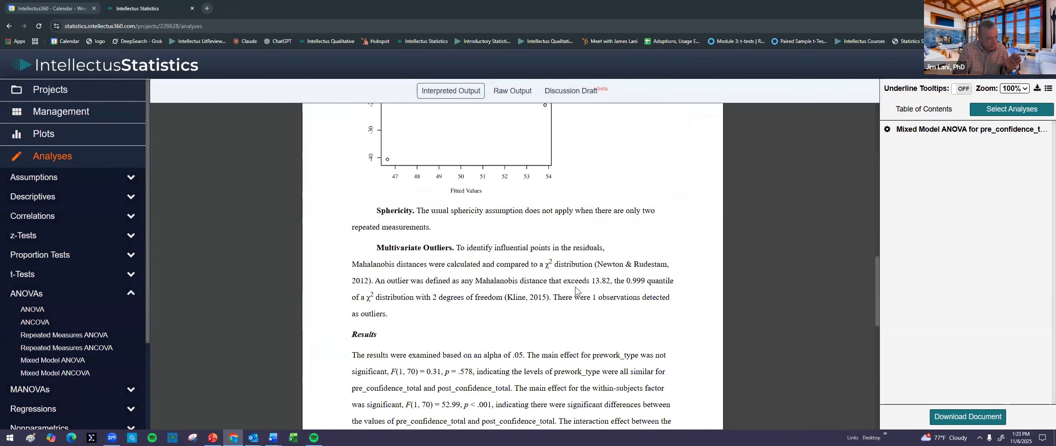
scroll(577, 289, down, 5)
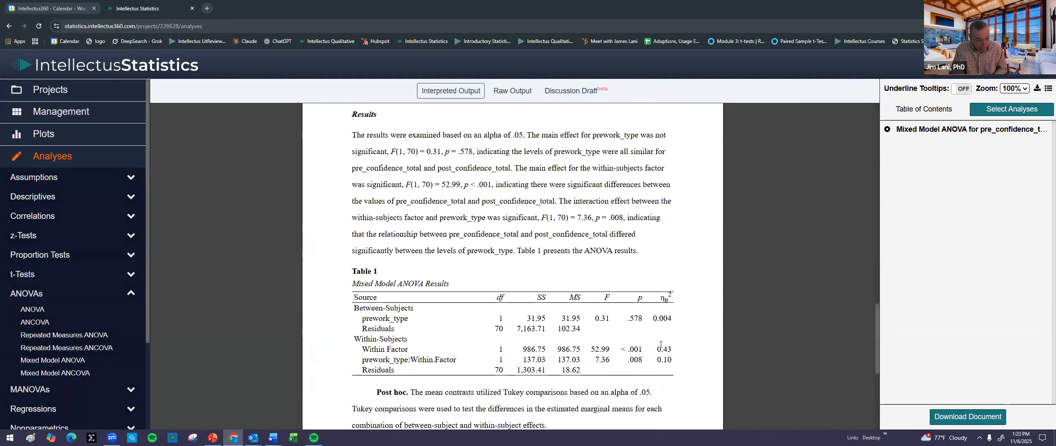
double_click(634, 358)
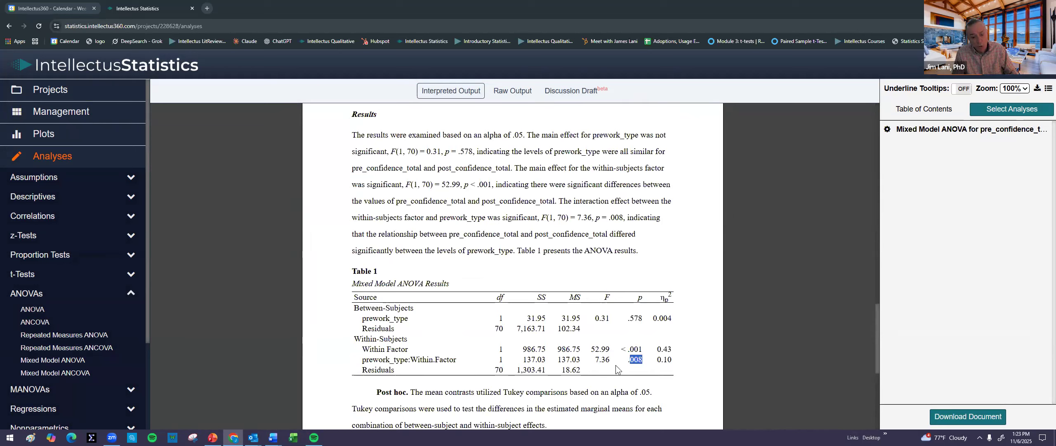
- Create a profile plot of pre_confidence_total and post_confidence_total grouped by prework_type and inspect its pre-confidence Virtual reality point
click(40, 138)
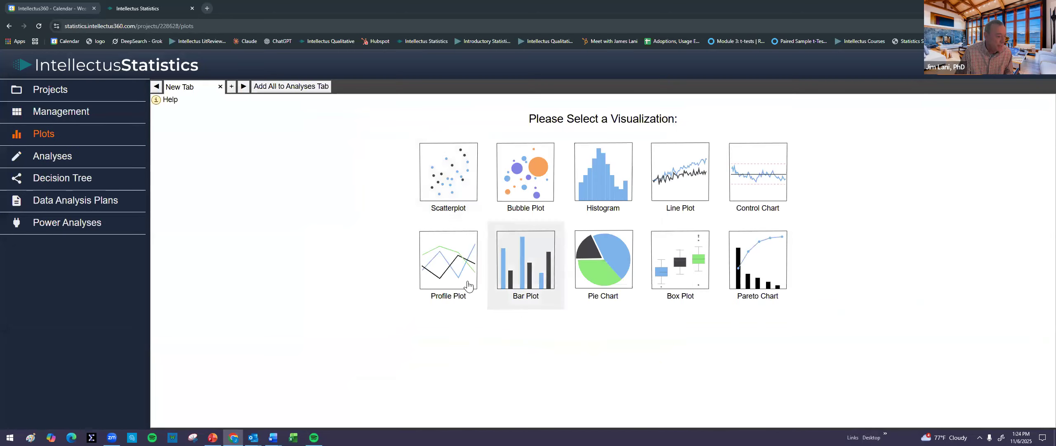
click(452, 274)
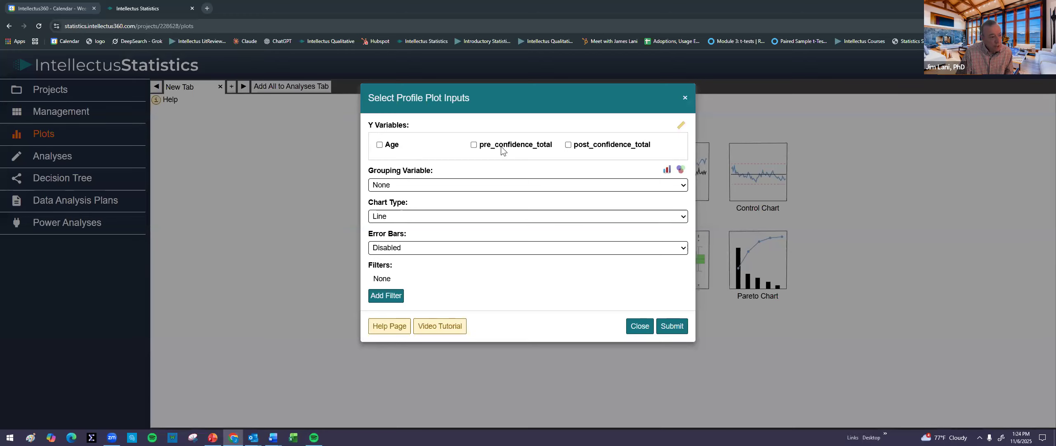
click(421, 188)
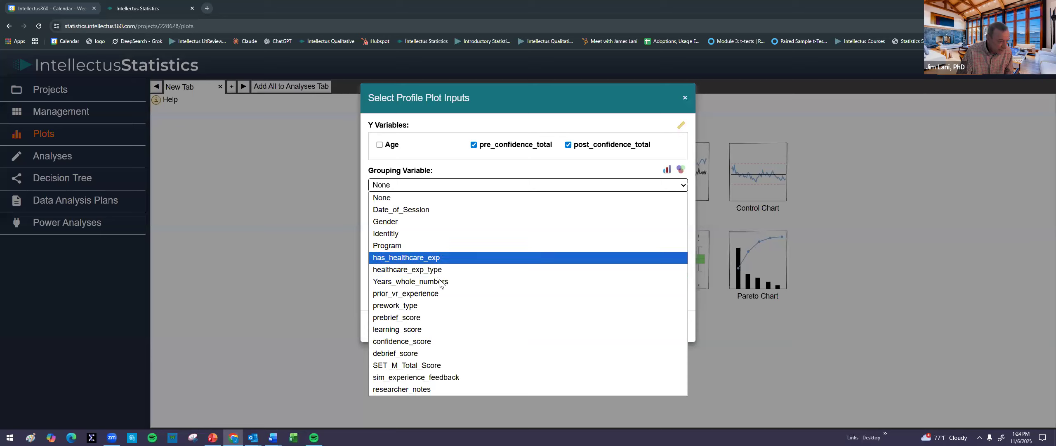
click(418, 306)
click(673, 326)
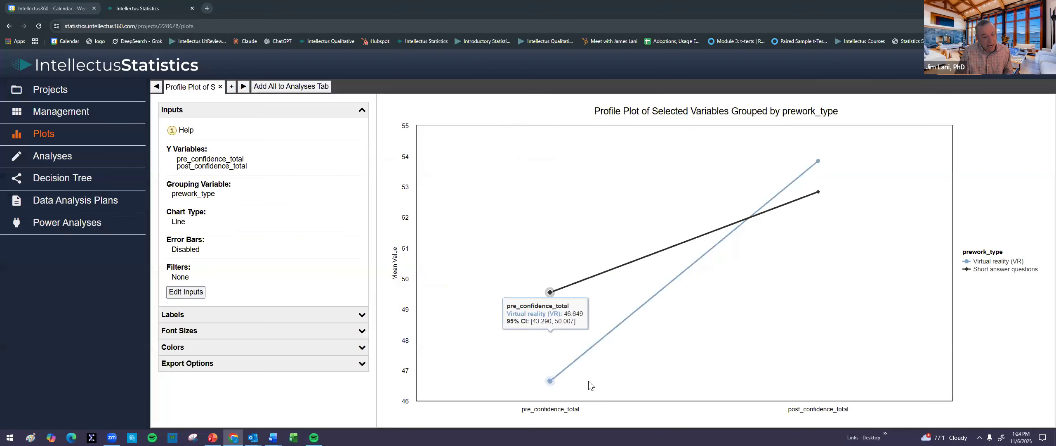
mouse_move(568, 365)
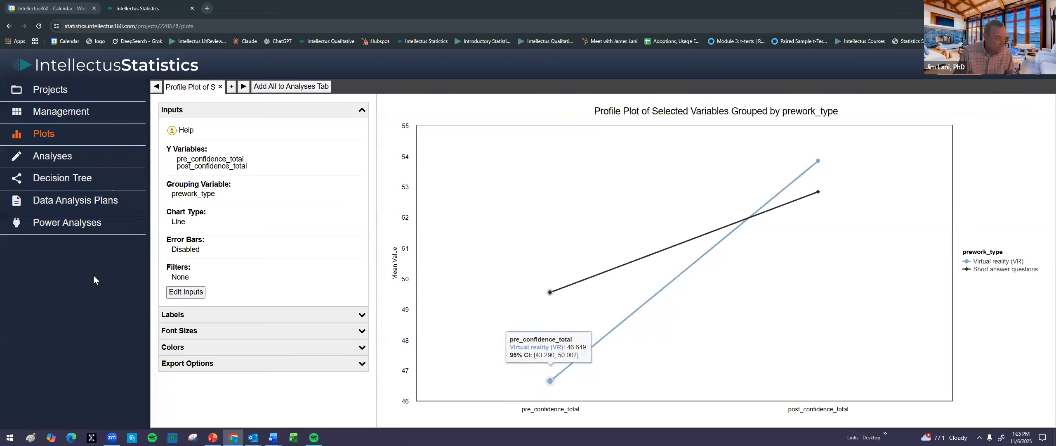
- Compute a new variable Conf_diff as post_confidence_total - pre_confidence_total with the Variable Calculator
click(56, 162)
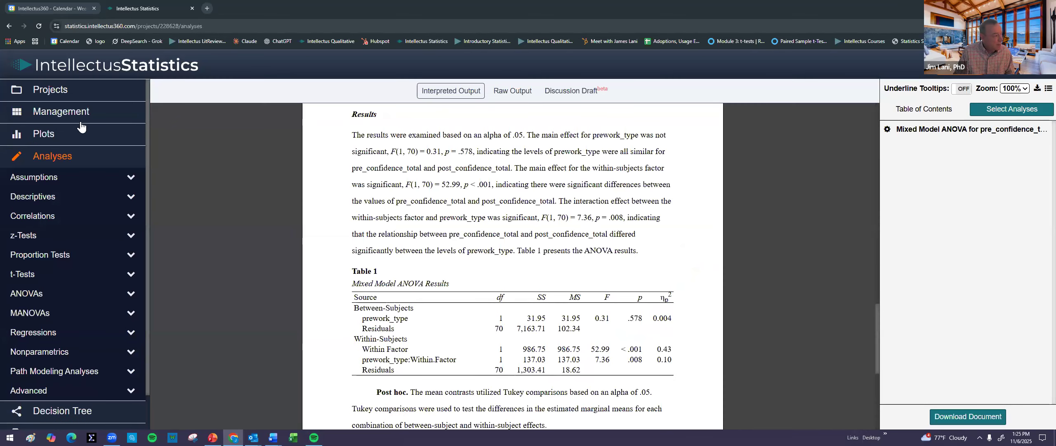
click(65, 117)
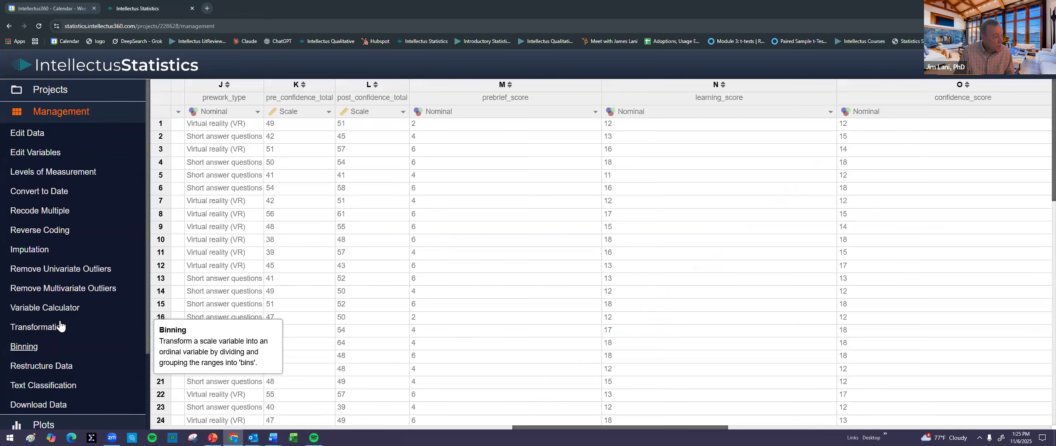
click(66, 308)
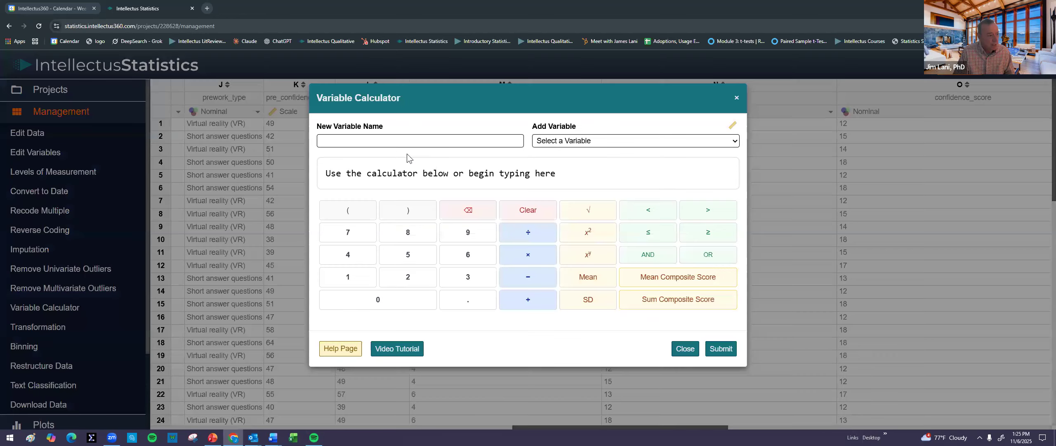
click(392, 139)
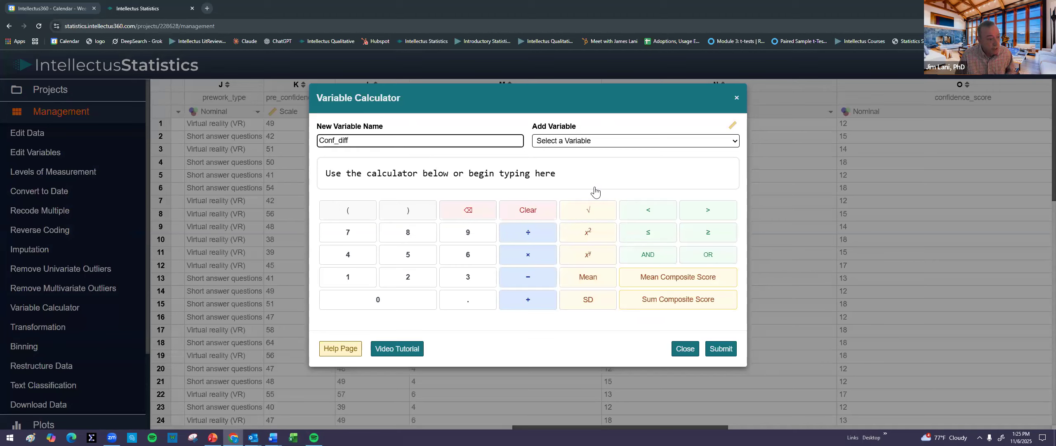
click(589, 142)
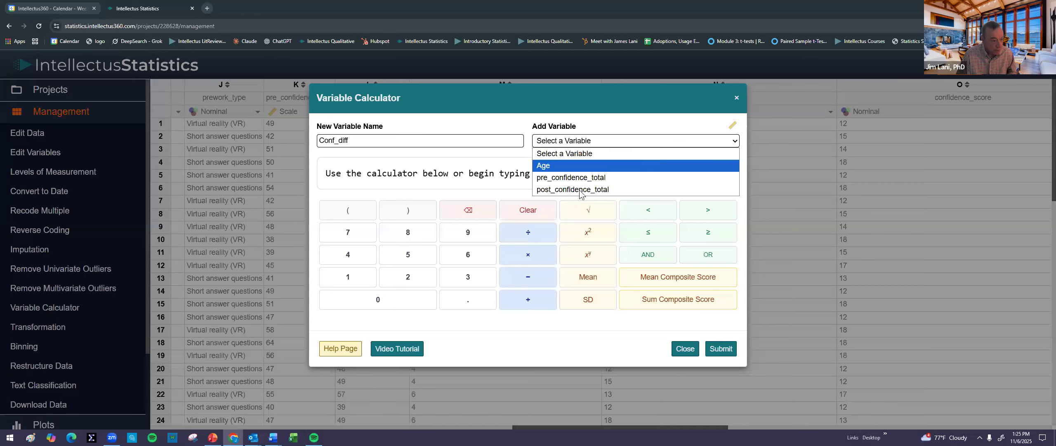
click(582, 191)
click(536, 280)
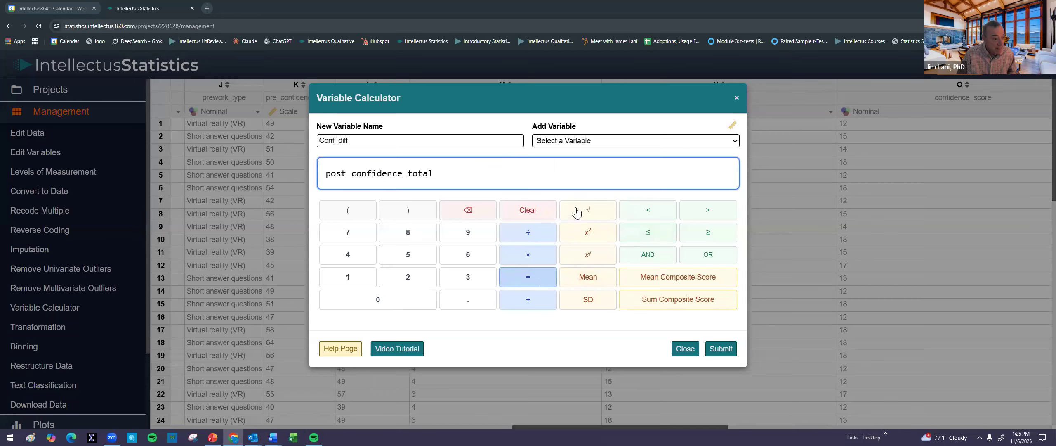
click(590, 145)
key(Return)
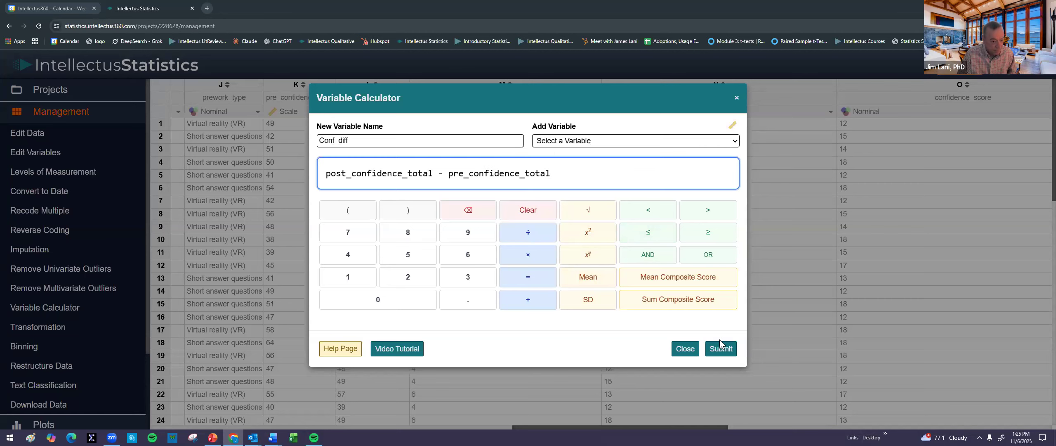
click(721, 348)
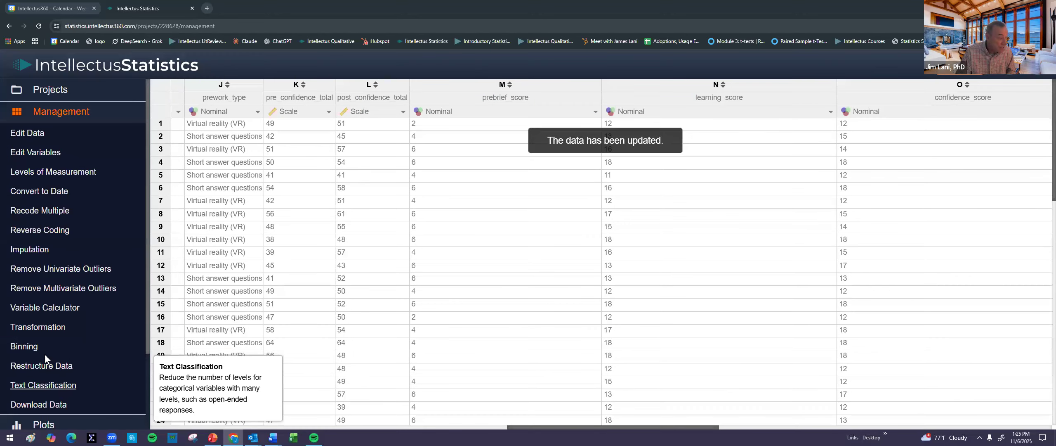
- Set up an Independent Samples t-Test with Conf_diff as the scale variable
scroll(44, 354, down, 3)
click(73, 320)
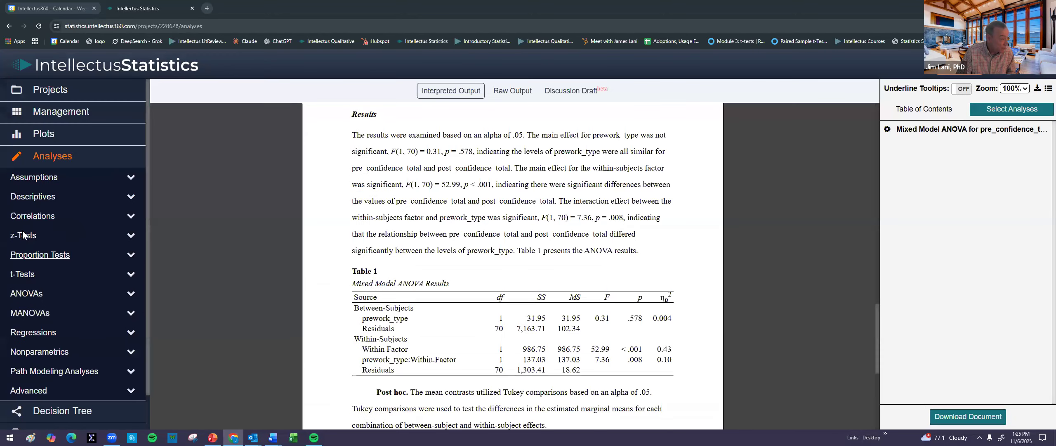
click(41, 270)
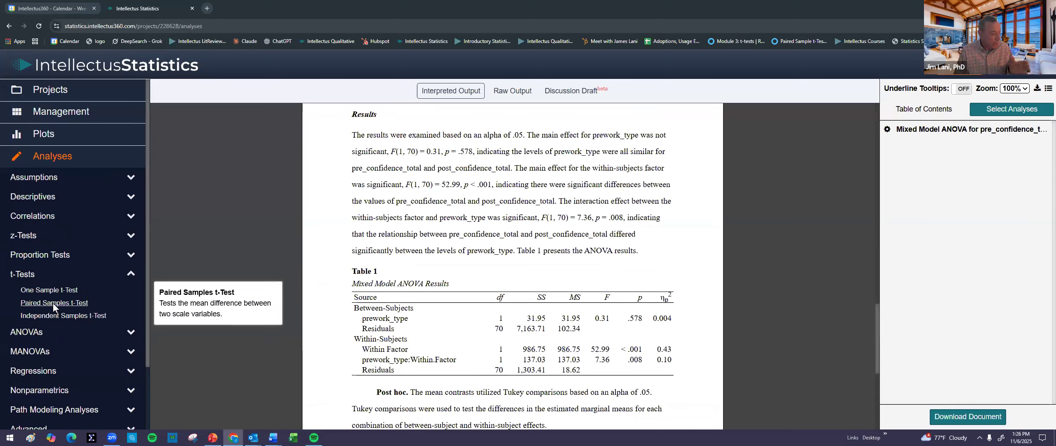
click(61, 316)
click(425, 215)
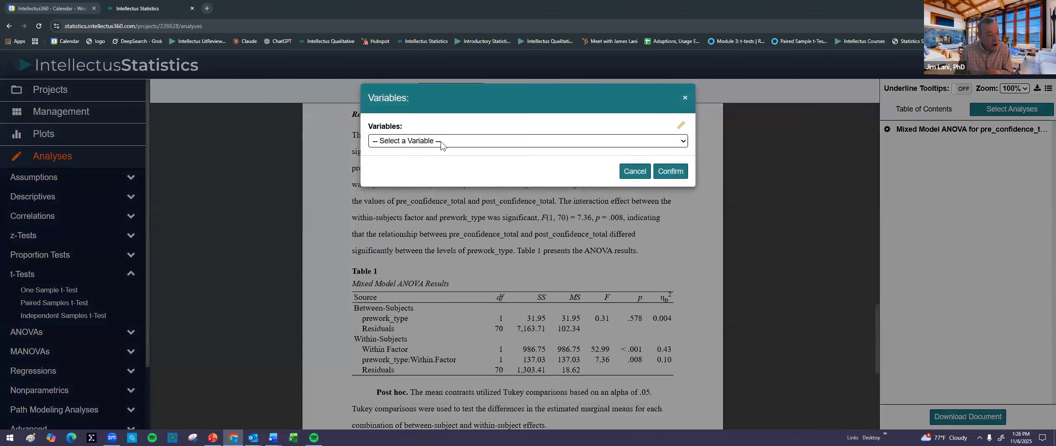
click(441, 141)
click(423, 202)
click(671, 173)
- Use prework_type as the t-test's grouping variable, calculate it, add it to the analysis document and review the results table
click(408, 267)
click(456, 139)
click(429, 177)
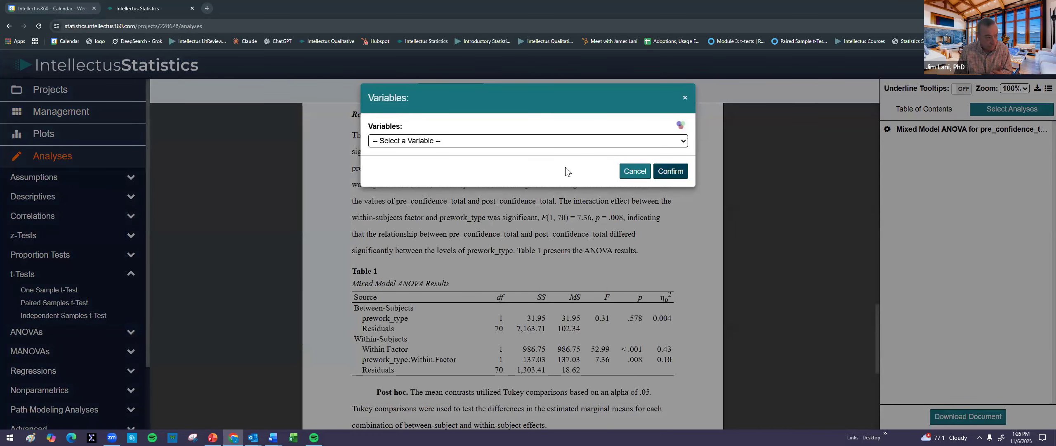
click(425, 141)
click(423, 164)
click(677, 173)
click(669, 383)
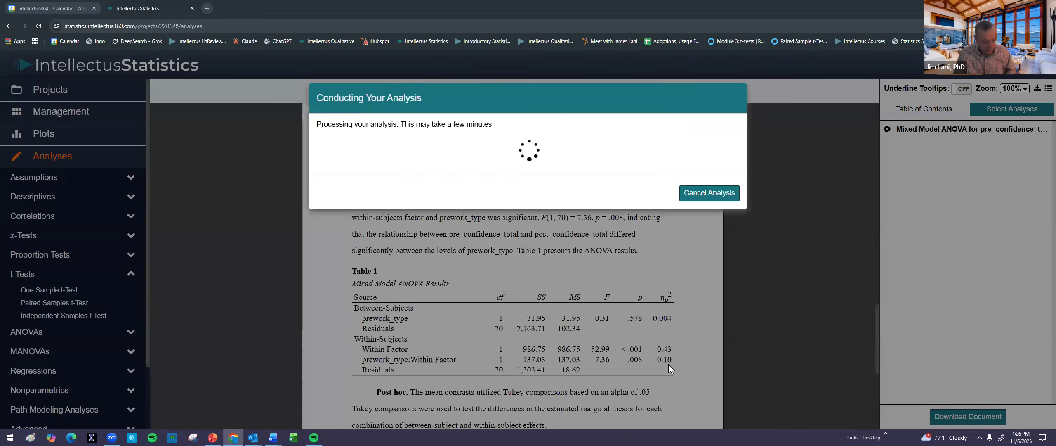
click(675, 384)
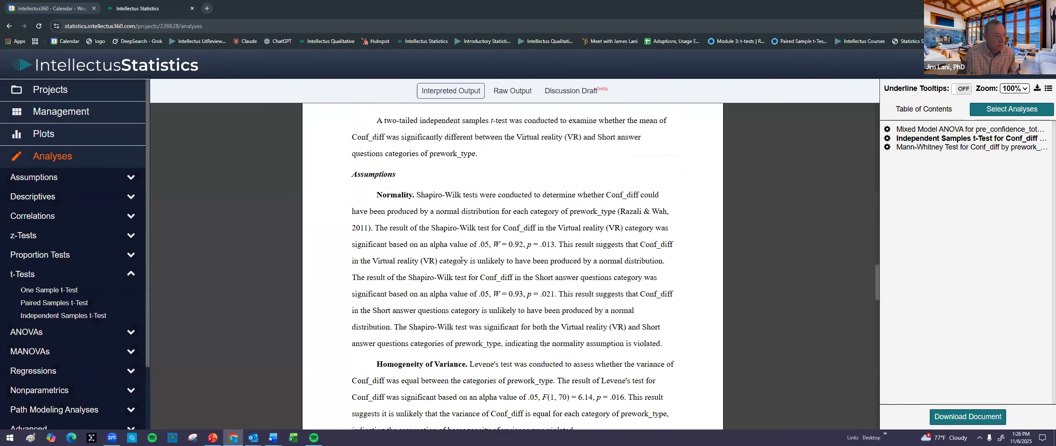
scroll(512, 264, down, 7)
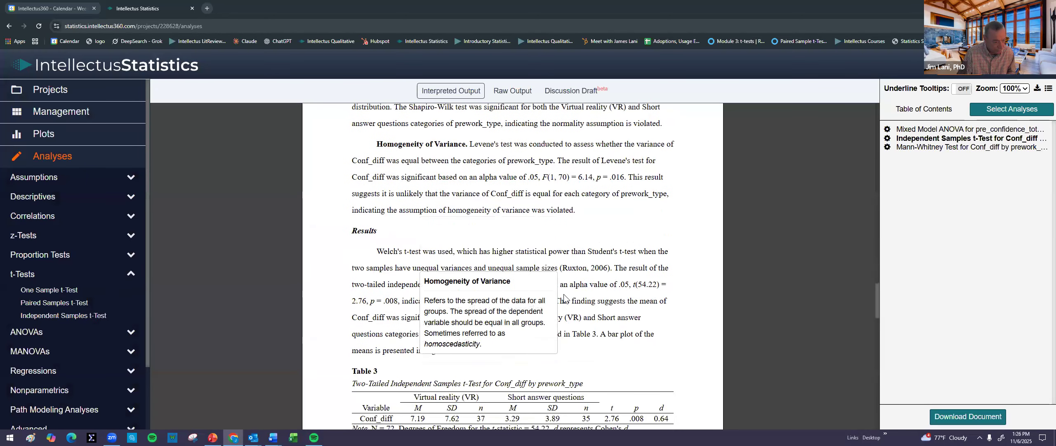
scroll(608, 325, down, 1)
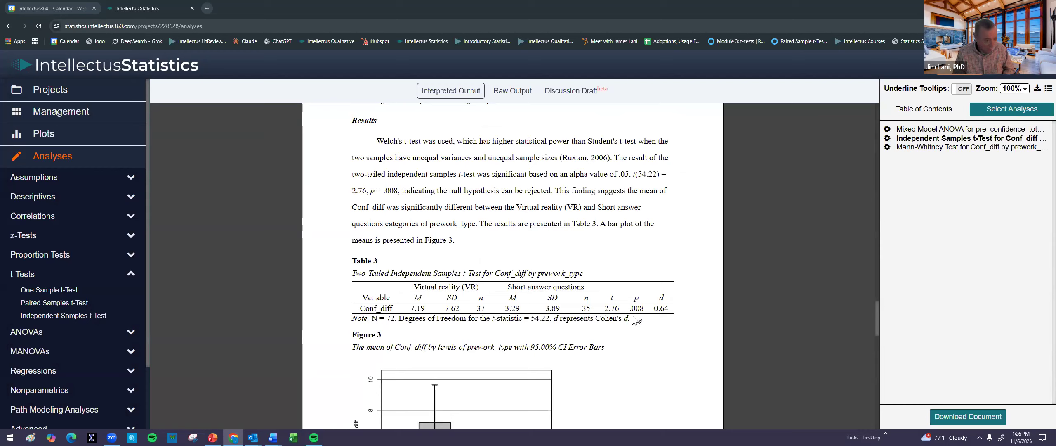
- Set up an ANCOVA with post_confidence_total as the dependent variable
click(30, 335)
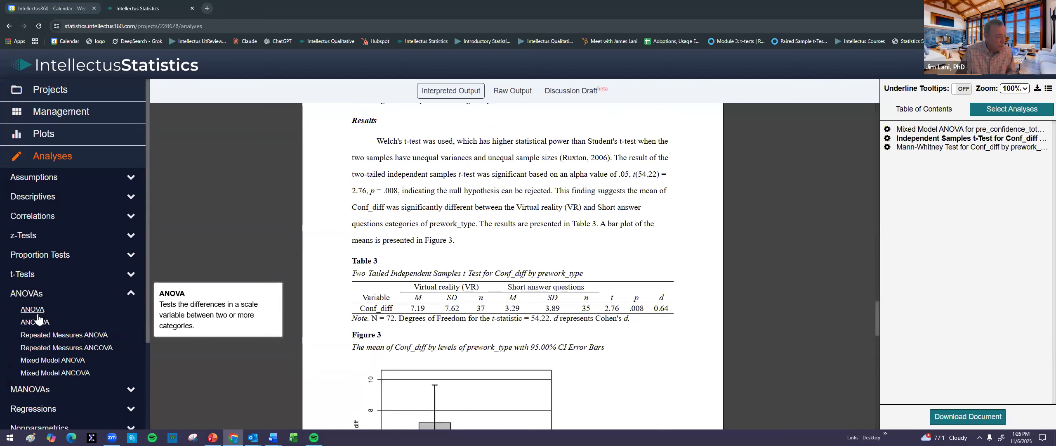
click(36, 323)
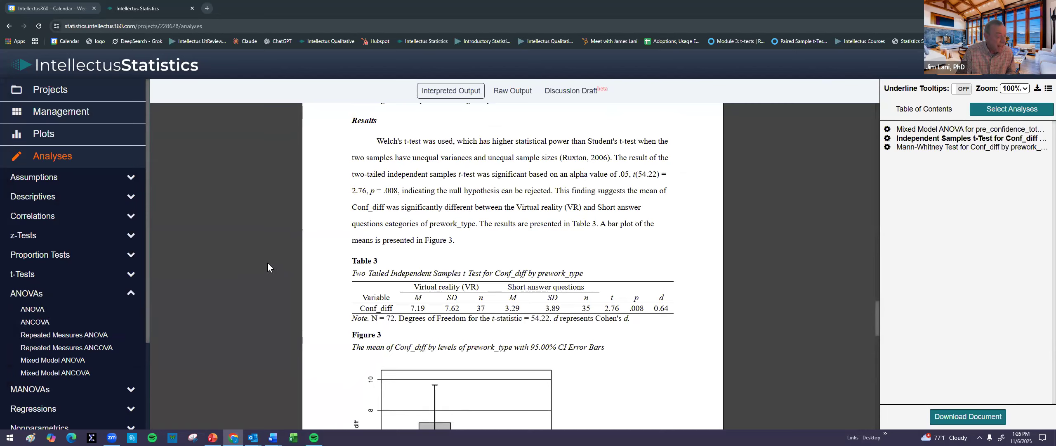
click(420, 210)
click(438, 141)
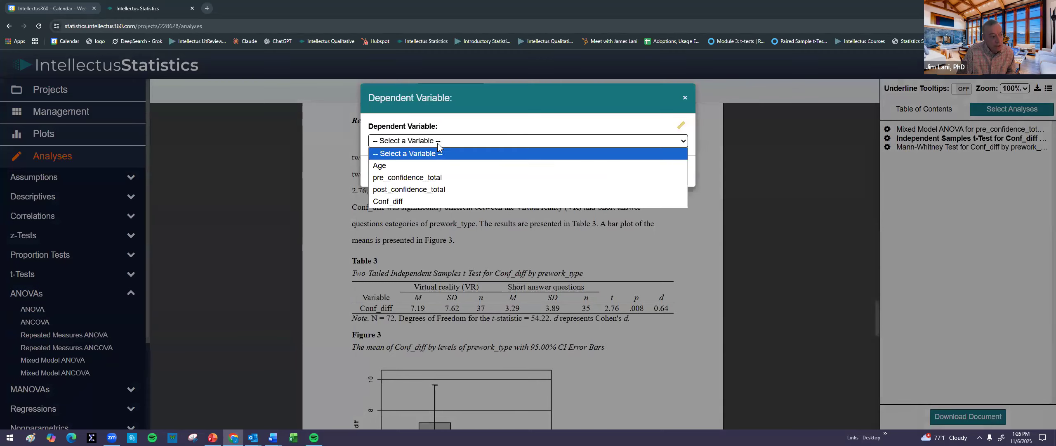
click(422, 190)
click(673, 171)
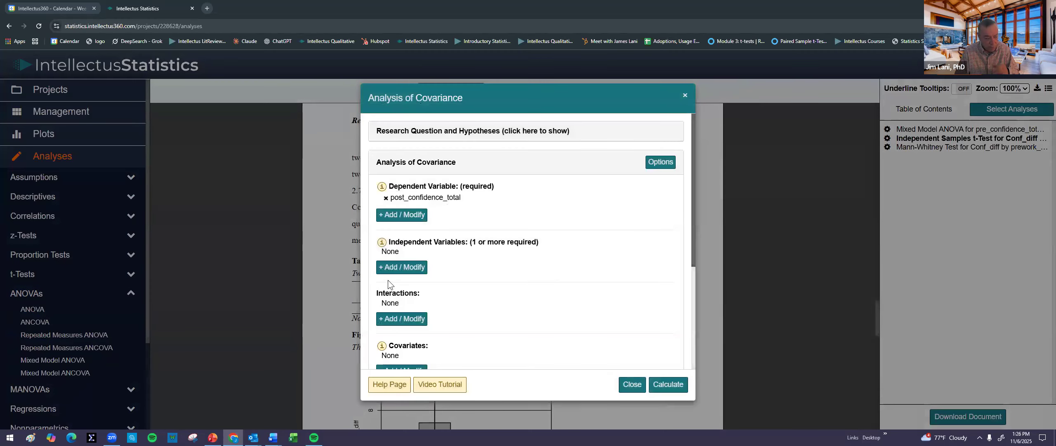
- Use prework_type as the ANCOVA's independent variable and pre_confidence_total as its covariate
click(403, 269)
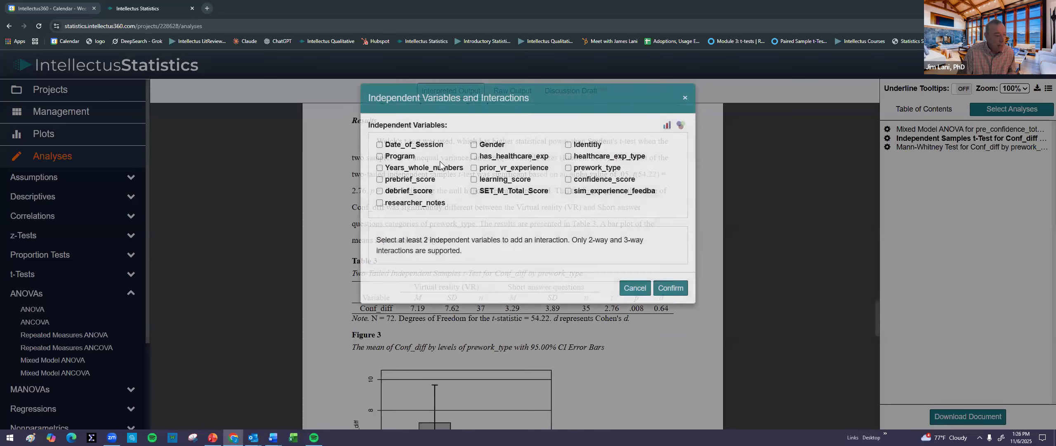
click(594, 171)
click(671, 287)
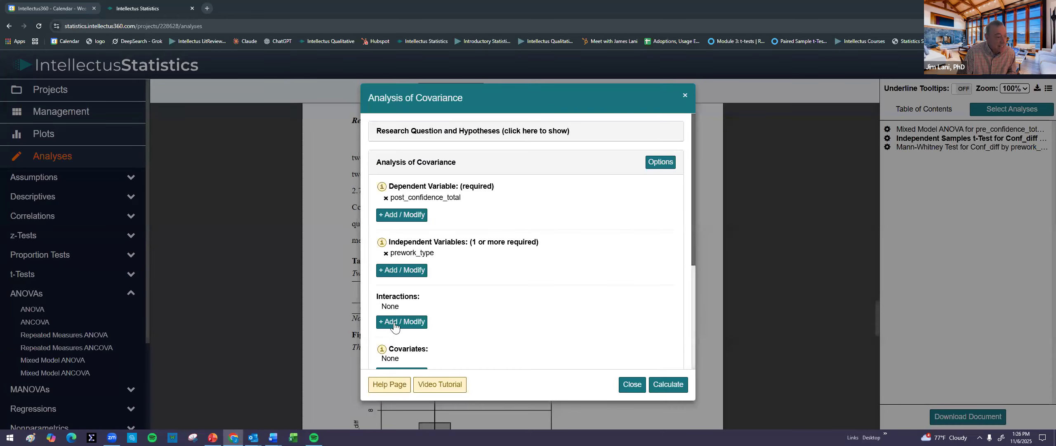
scroll(415, 327, down, 1)
click(414, 325)
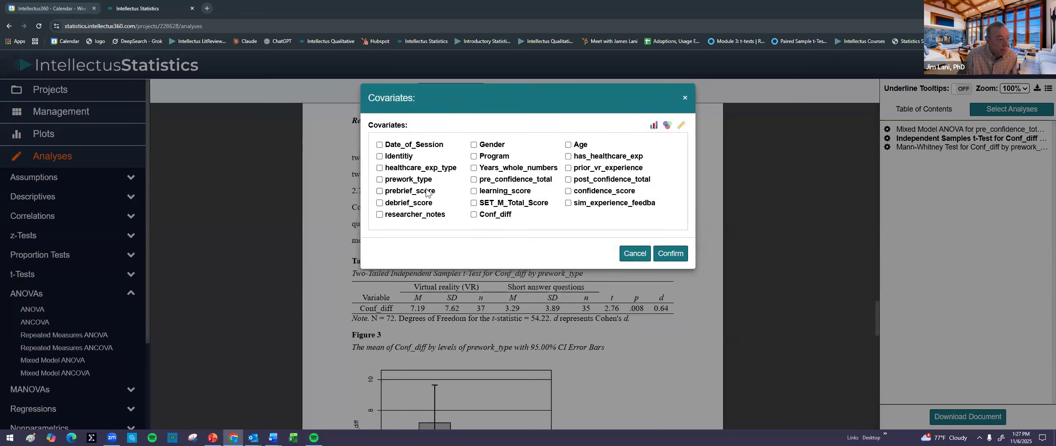
click(474, 179)
click(677, 253)
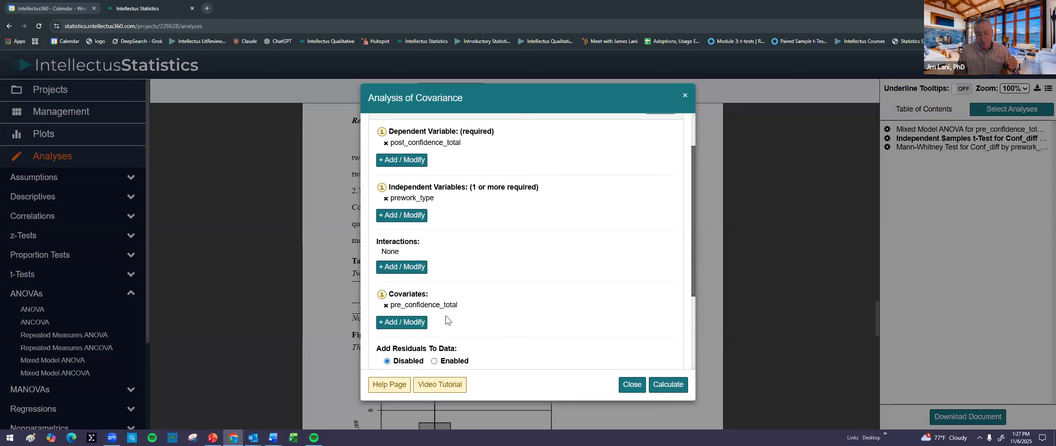
- Calculate the ANCOVA, add it to the analysis document and go to its Analysis of Variance table
click(660, 386)
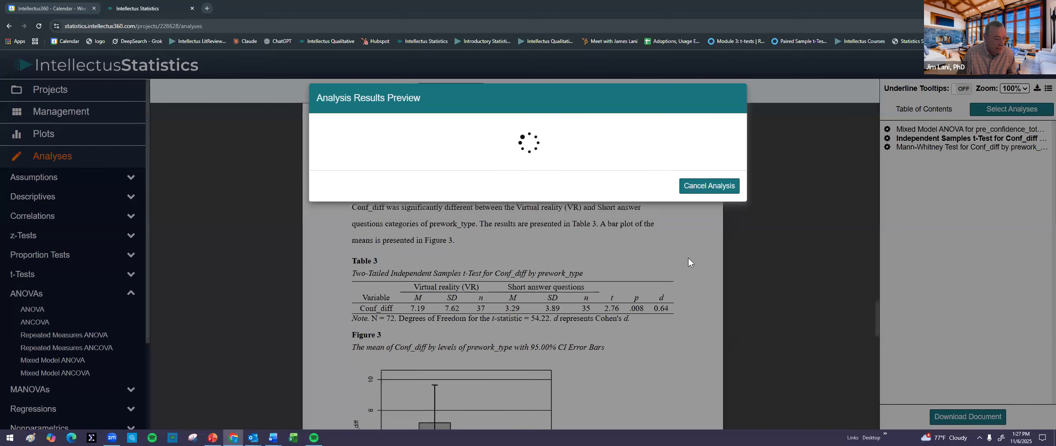
click(703, 385)
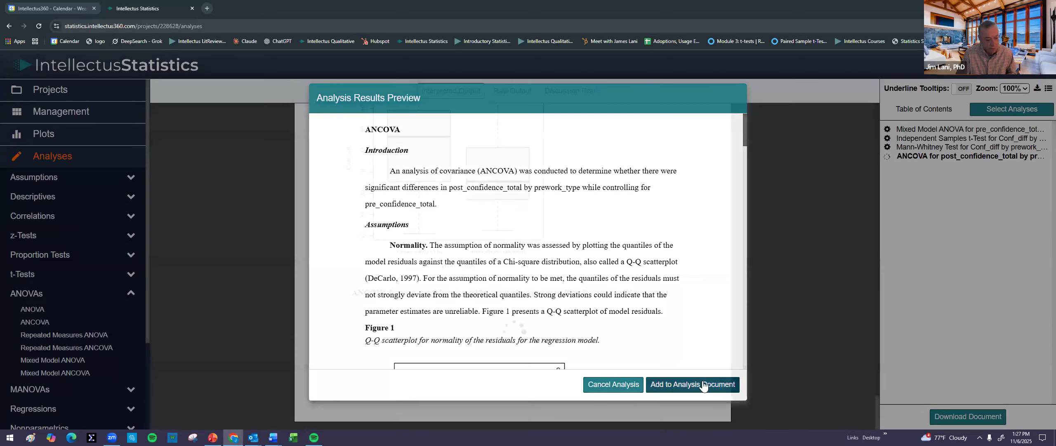
scroll(665, 338, down, 4)
scroll(533, 315, down, 10)
scroll(533, 318, down, 10)
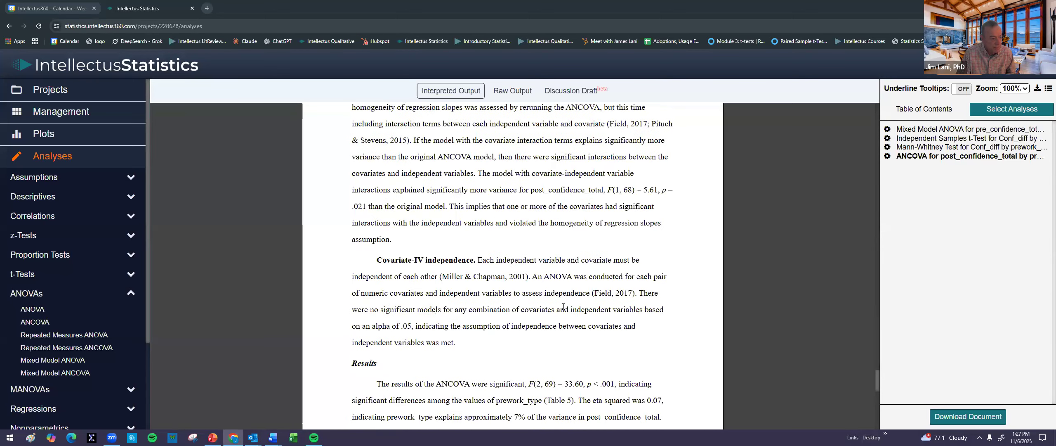
scroll(564, 306, down, 4)
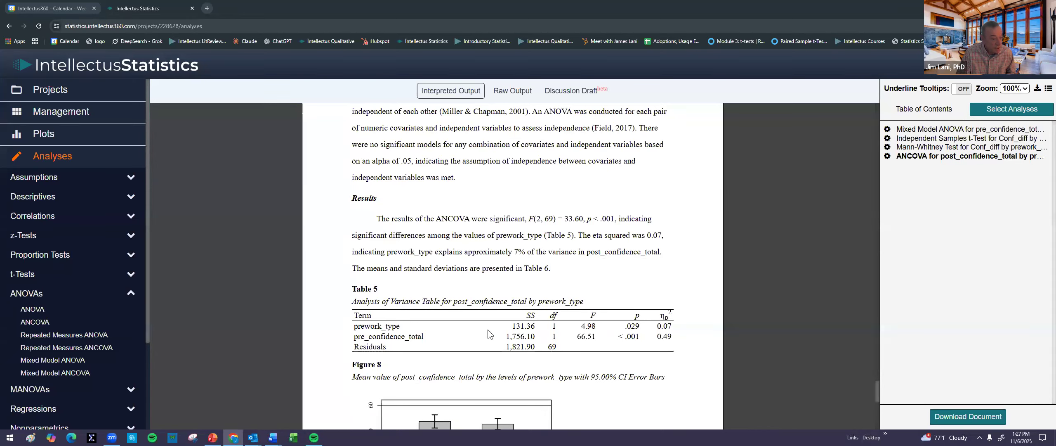
- Highlight the table title and the prework_type p-value in the ANCOVA results, and look over the bar plot of means
drag(622, 329, 643, 329)
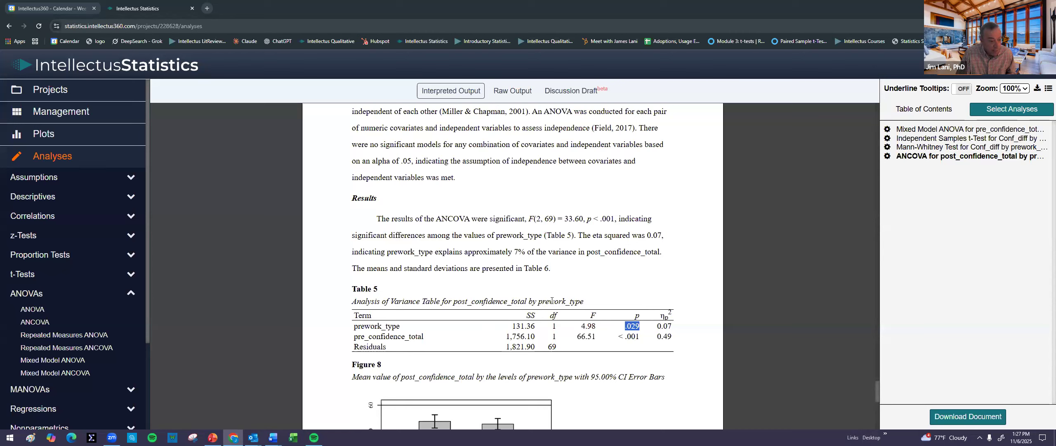
drag(455, 302, 583, 303)
drag(625, 326, 650, 332)
scroll(644, 334, down, 2)
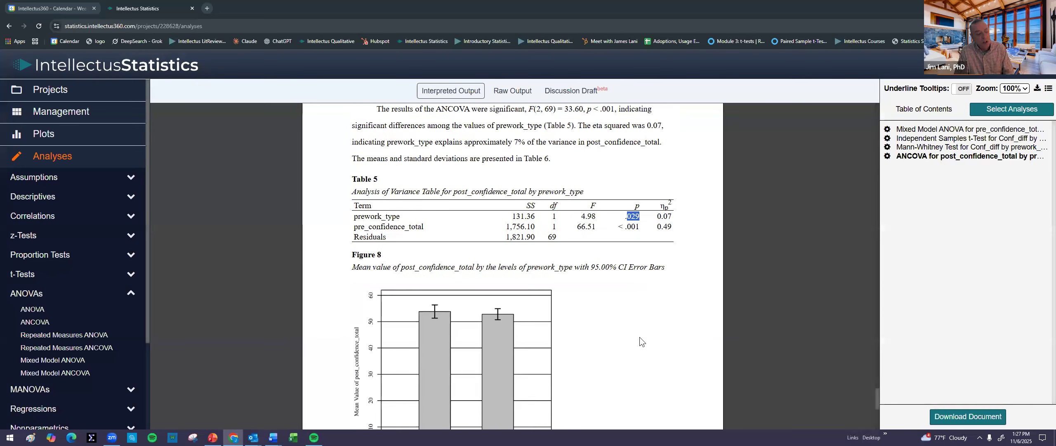
scroll(640, 338, up, 3)
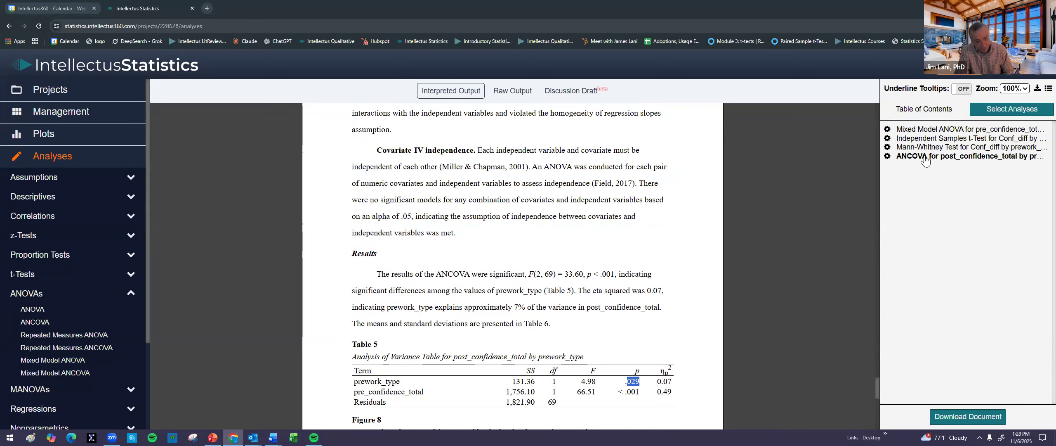
- Go to the Mixed Model ANOVA output and revisit the confidence profile plot grouped by prework_type
click(919, 129)
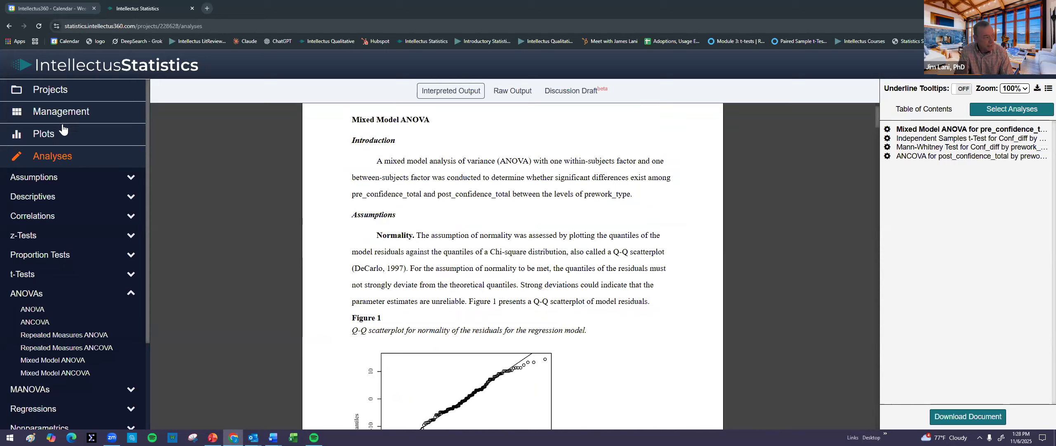
click(47, 135)
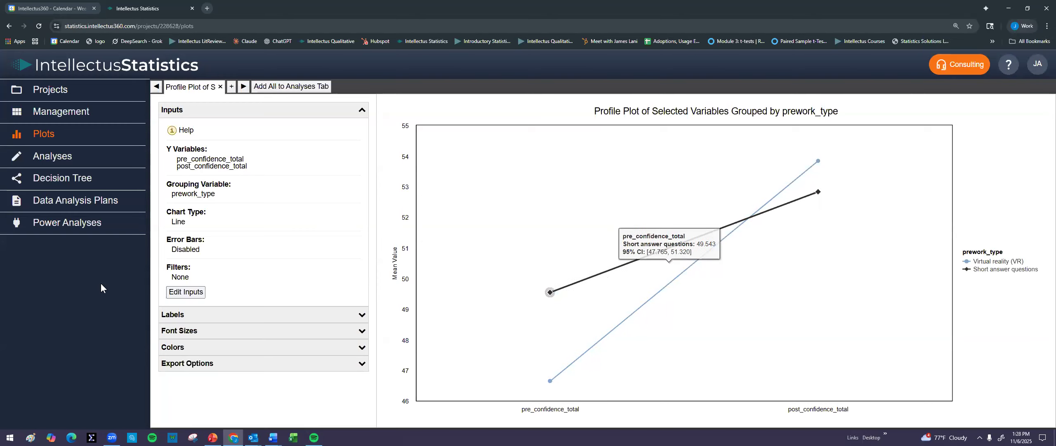
click(55, 159)
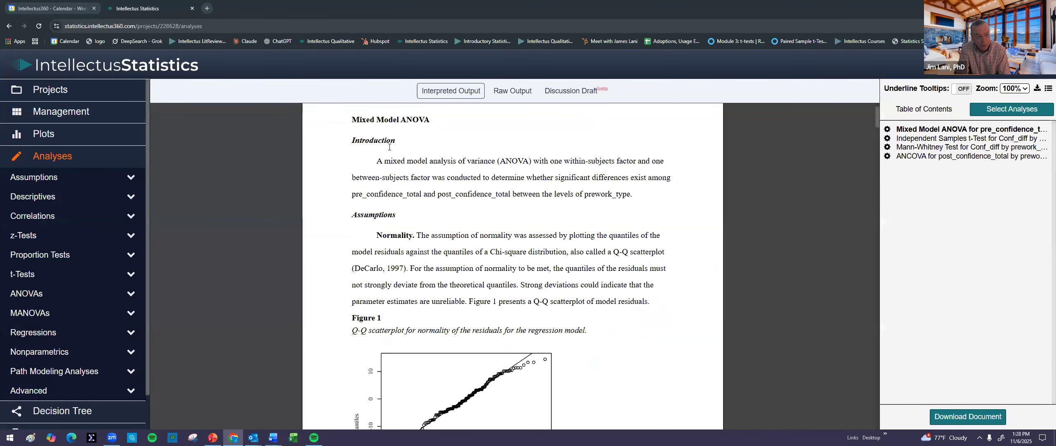
- Review the Mixed Model ANOVA results and highlight the p-values of both prework_type contrasts in the marginal means table
drag(352, 120, 438, 124)
scroll(510, 256, down, 20)
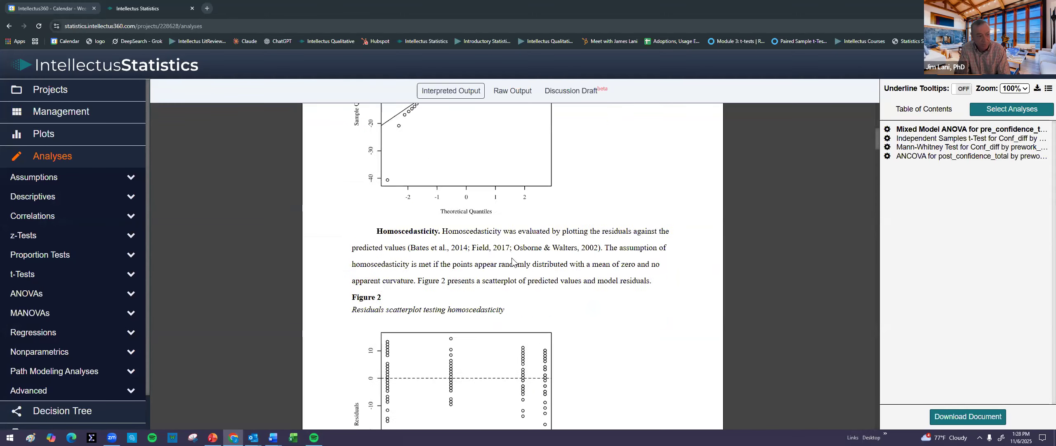
scroll(515, 269, down, 4)
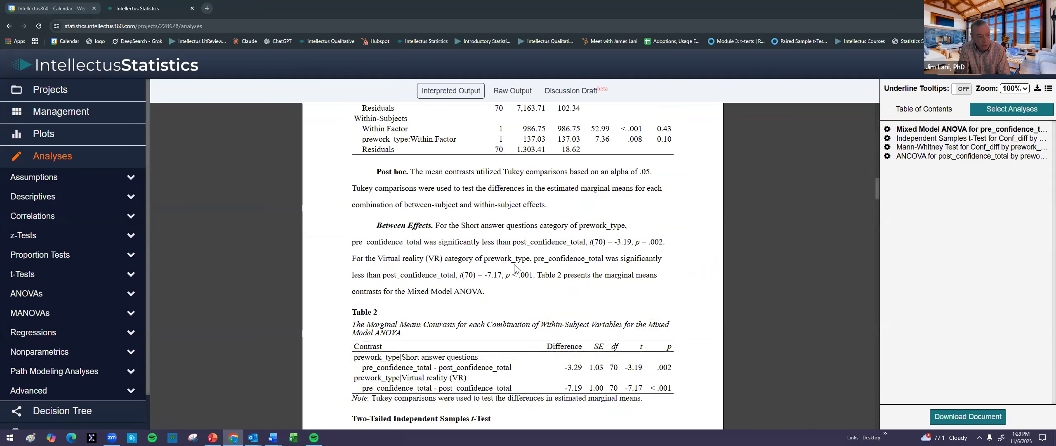
scroll(569, 259, up, 3)
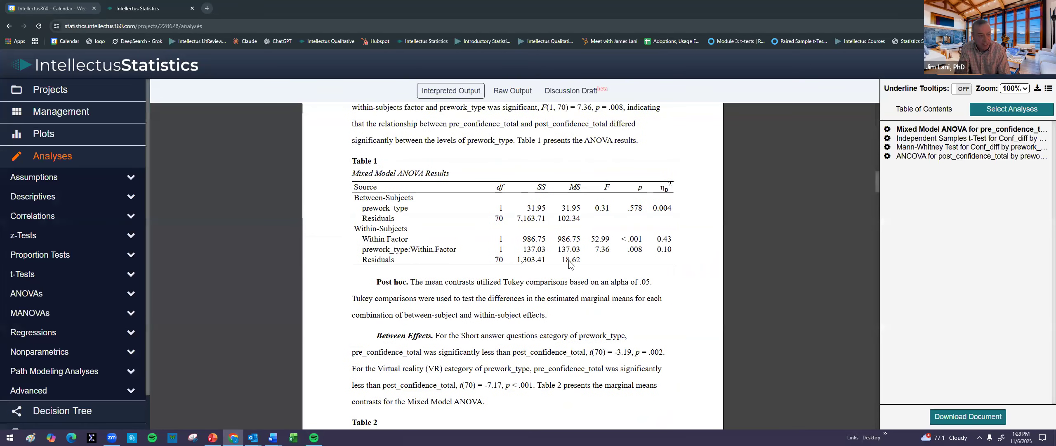
scroll(569, 262, down, 3)
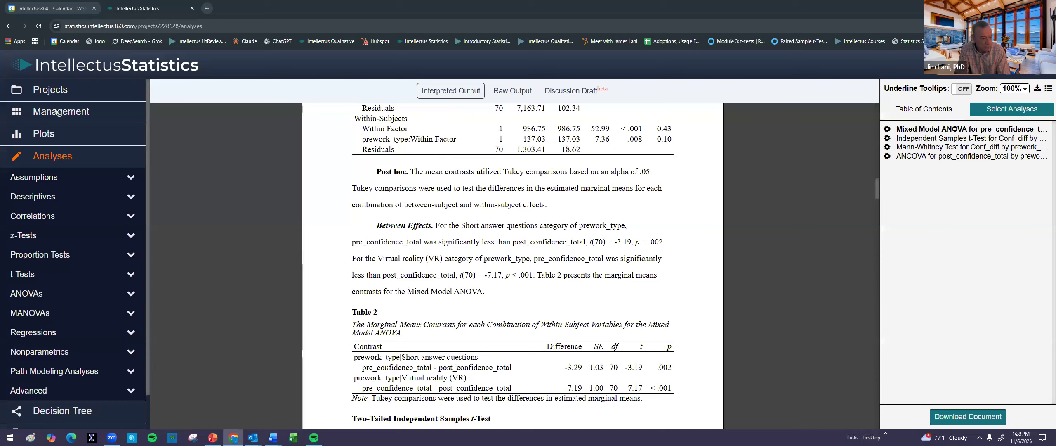
drag(675, 369, 660, 368)
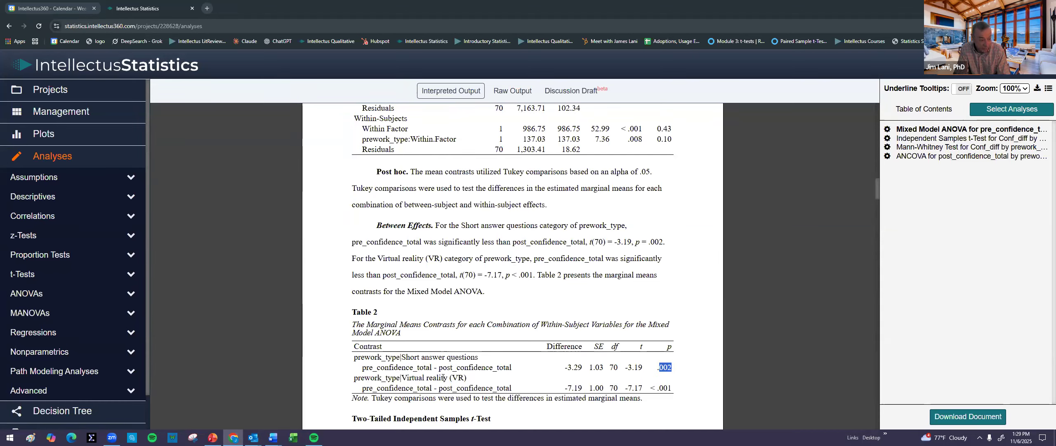
drag(412, 377, 466, 378)
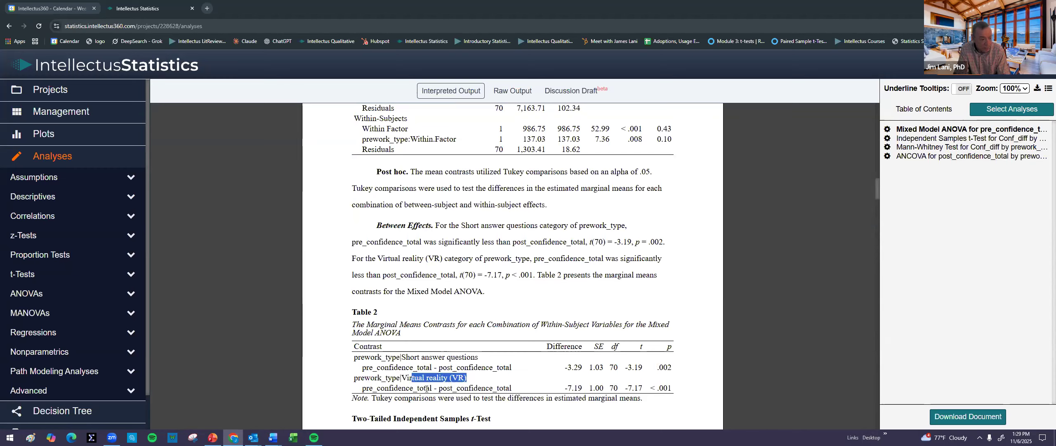
drag(661, 386, 673, 388)
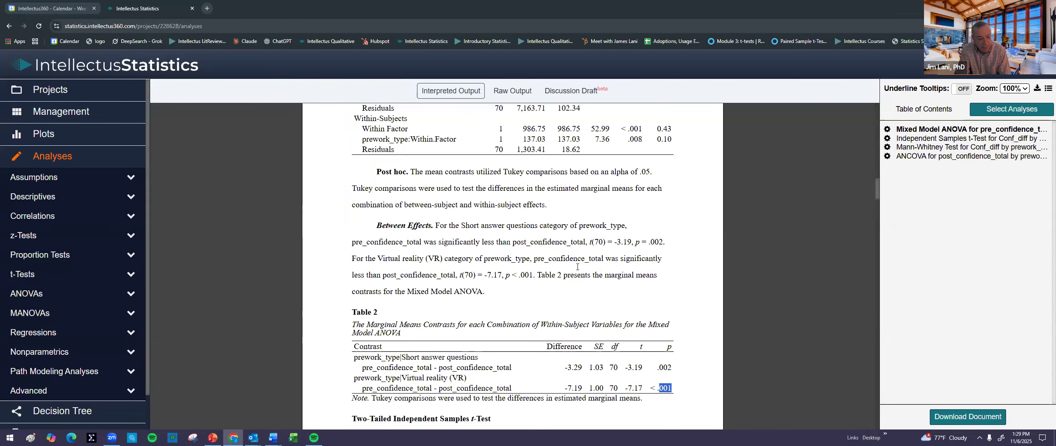
- Review the independent samples t-test table for Conf_diff by prework_type and the bar plot of its means
scroll(577, 266, down, 4)
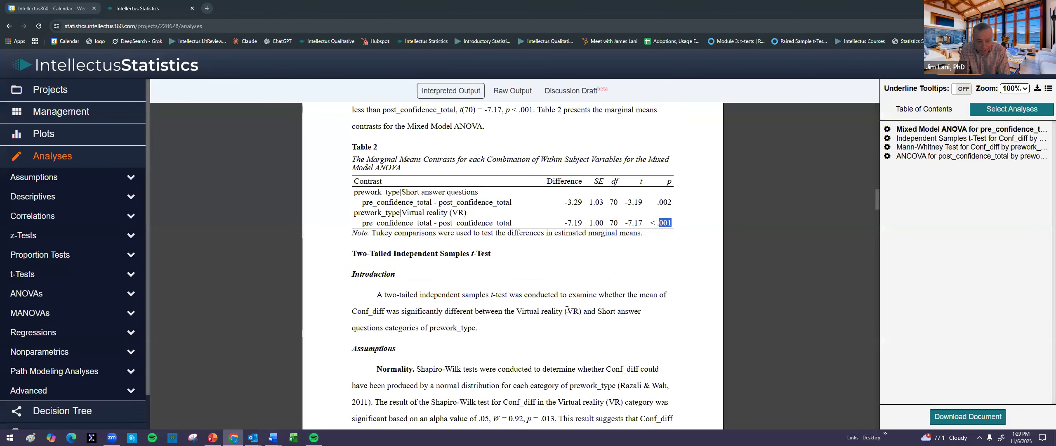
scroll(577, 266, down, 8)
scroll(566, 309, down, 4)
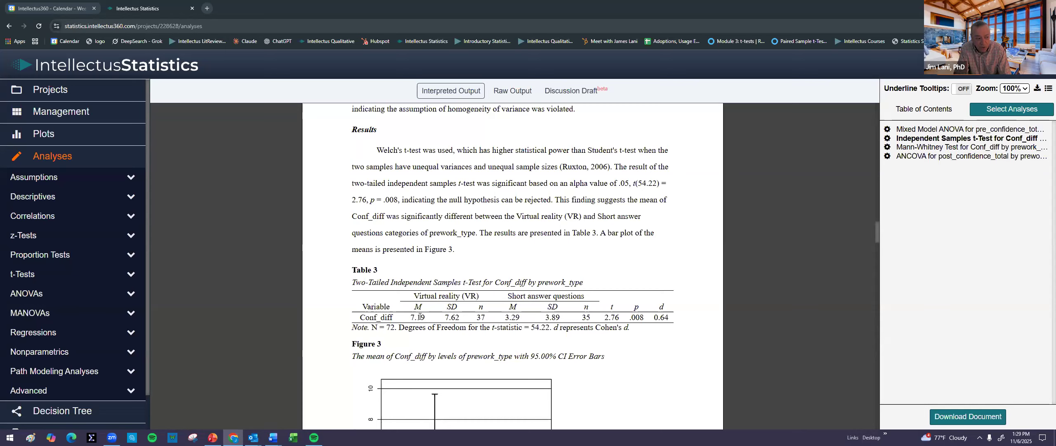
mouse_move(420, 327)
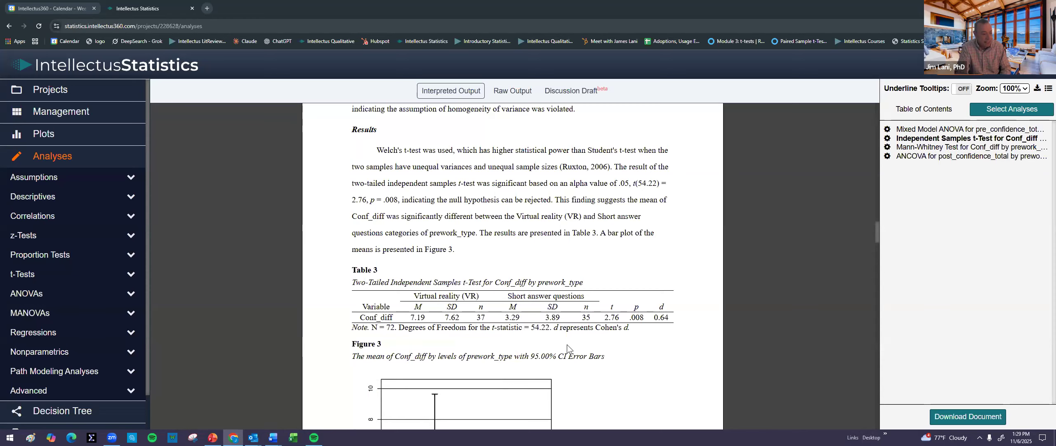
scroll(567, 344, down, 5)
mouse_move(542, 352)
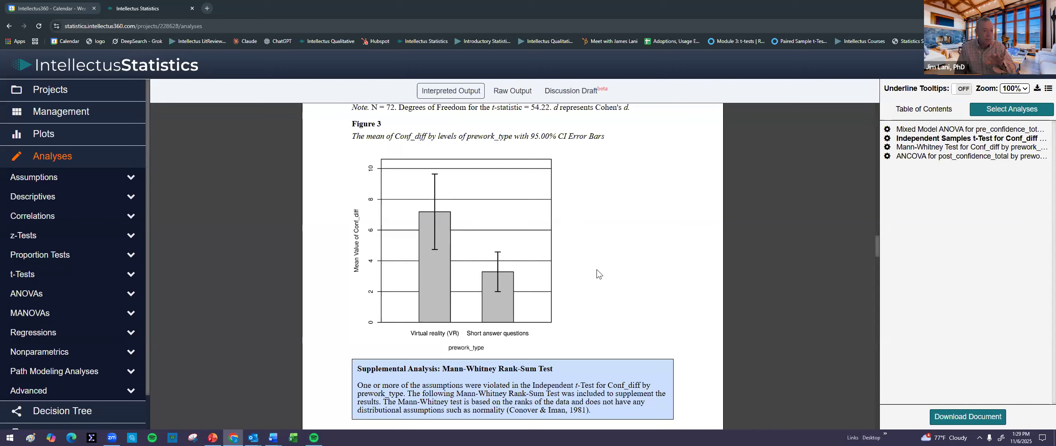
- Start a new discussion draft and review the prefilled variable descriptions for the confidence and prework_type variables
click(571, 92)
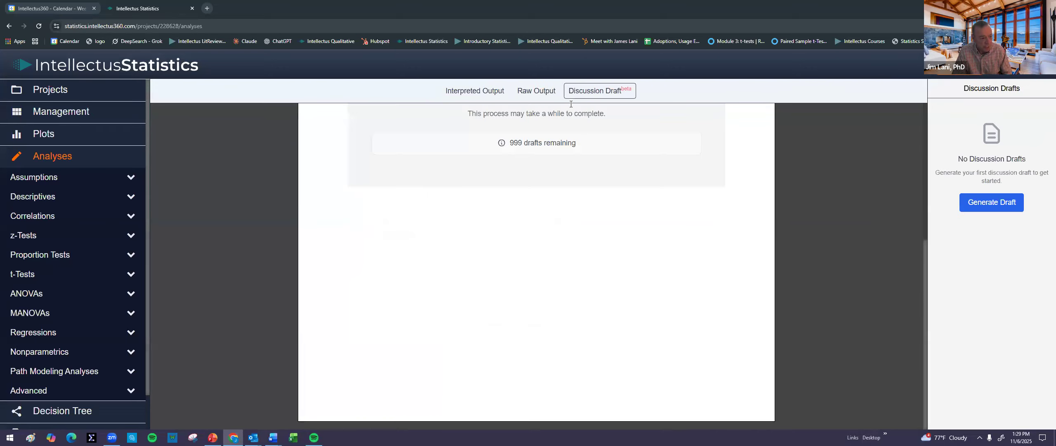
scroll(661, 132, up, 5)
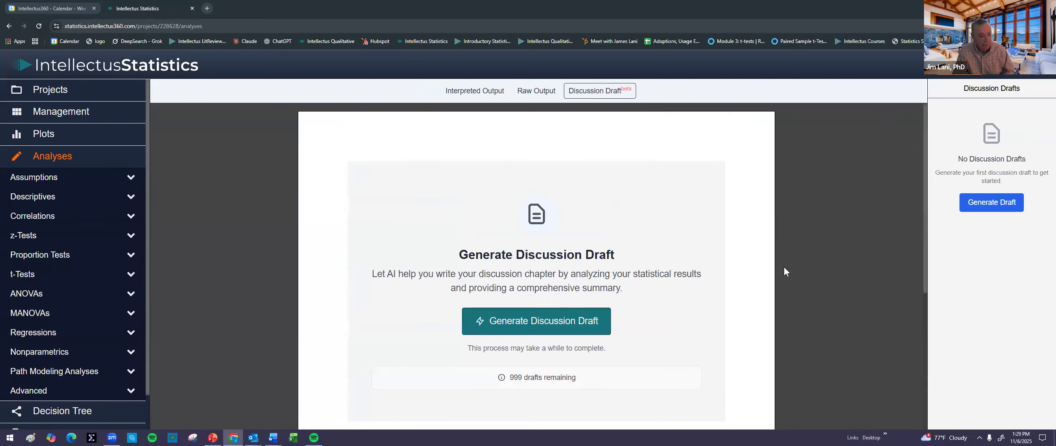
scroll(580, 310, down, 1)
click(586, 266)
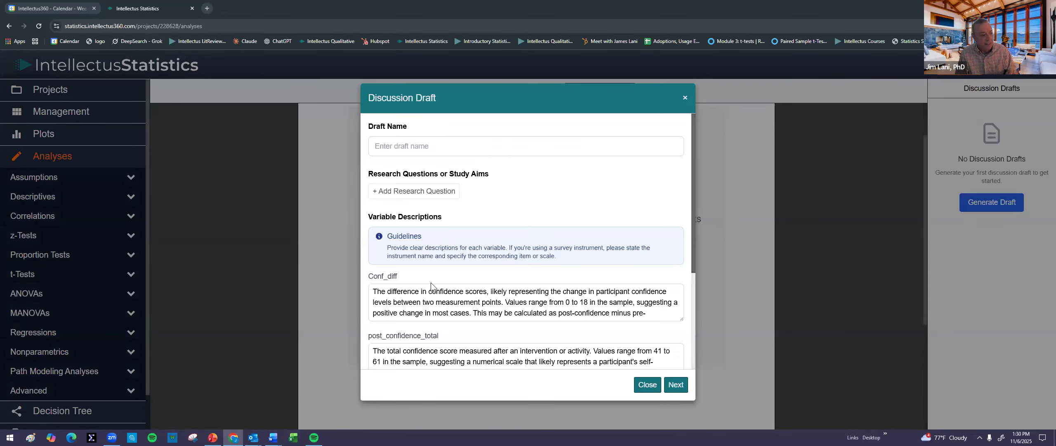
scroll(435, 295, down, 1)
scroll(435, 296, down, 2)
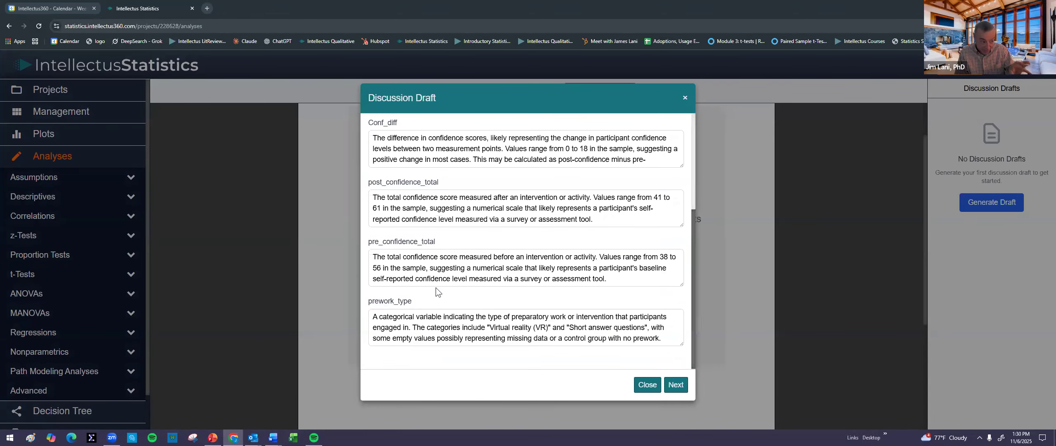
scroll(437, 297, up, 1)
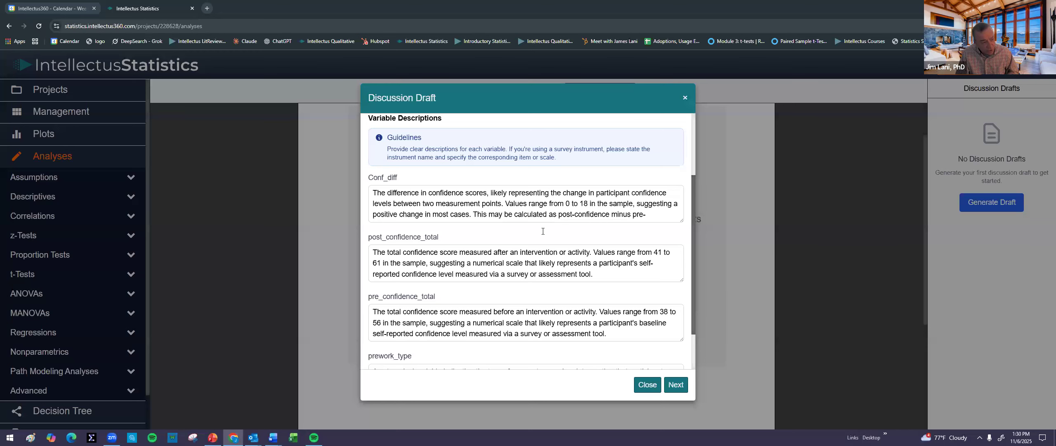
drag(487, 87, 504, 110)
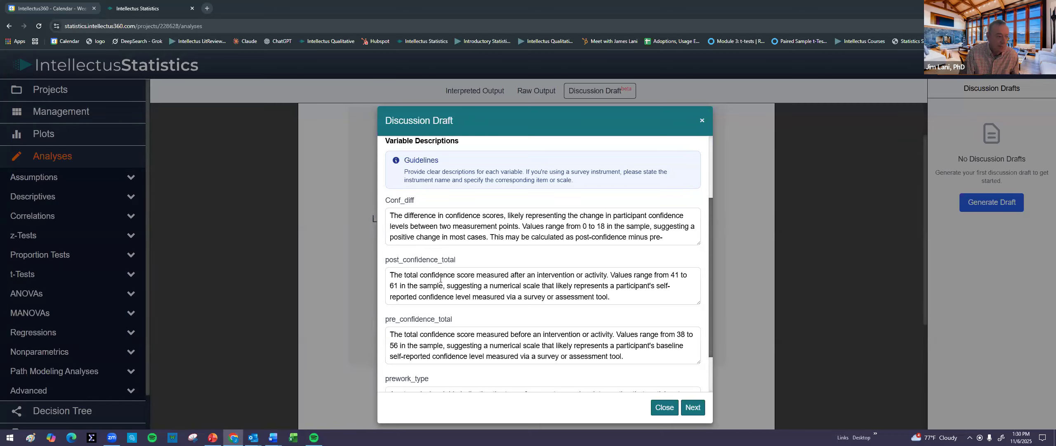
- Insert "via Clinical and Simulation General Self-Efficacy Scale ." after "confidence scores" in the Conf_diff variable description
scroll(440, 279, down, 1)
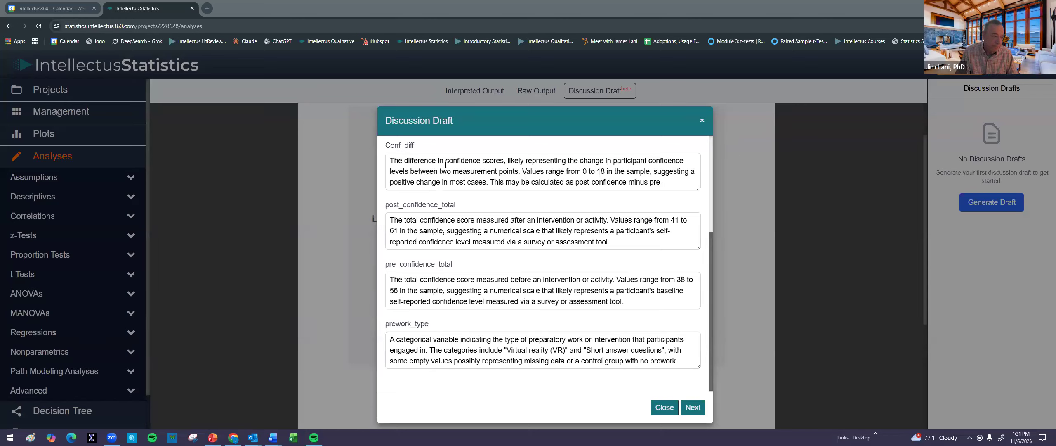
click(521, 164)
text(via)
text(Clinical and Simulation General Self-Efficacy Scale)
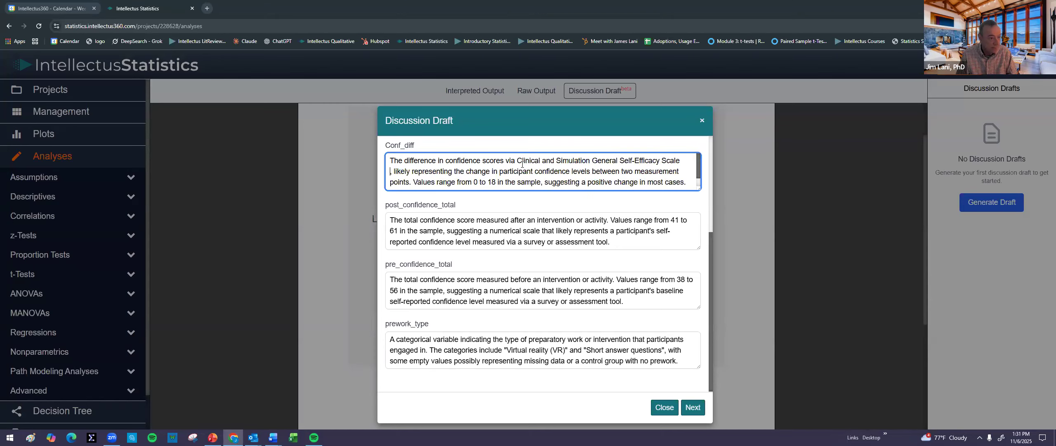
text(.)
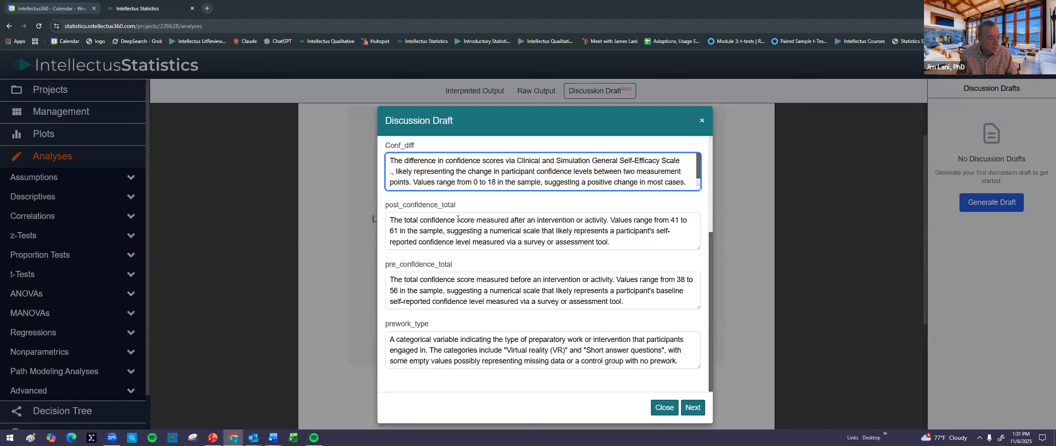
- Insert "Clinical and Simulation General Self-Efficacy Scale" after "The total confidence score" in the post_confidence_total and pre_confidence_total descriptions
click(477, 220)
text(Clinical and Simulation General Self-Efficacy Scale)
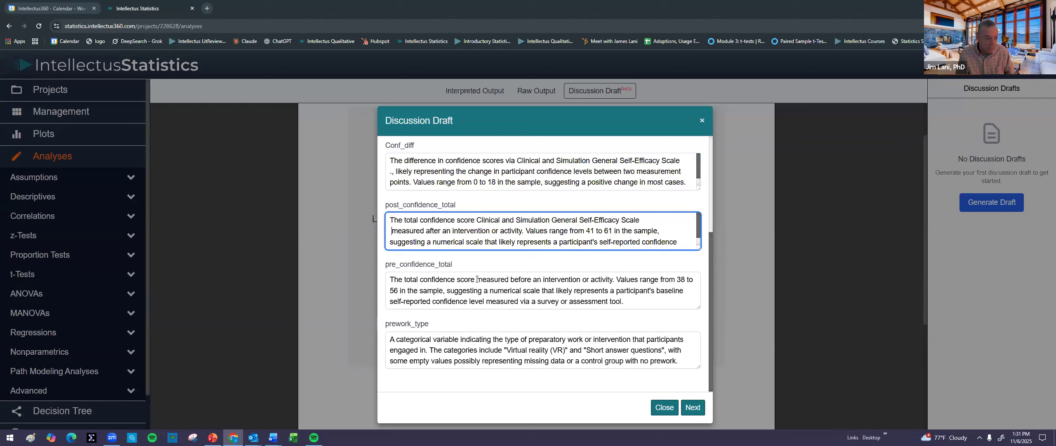
click(483, 280)
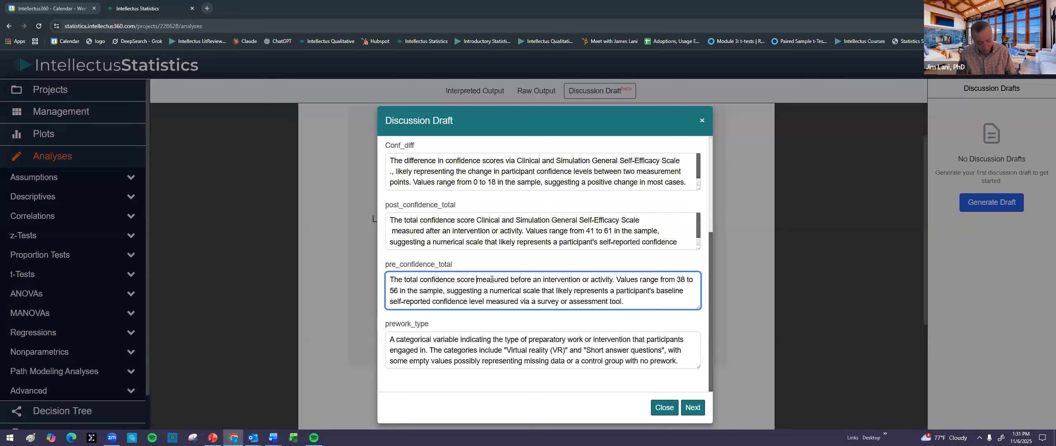
text(Clinical and Simulation General Self-Efficacy Scale)
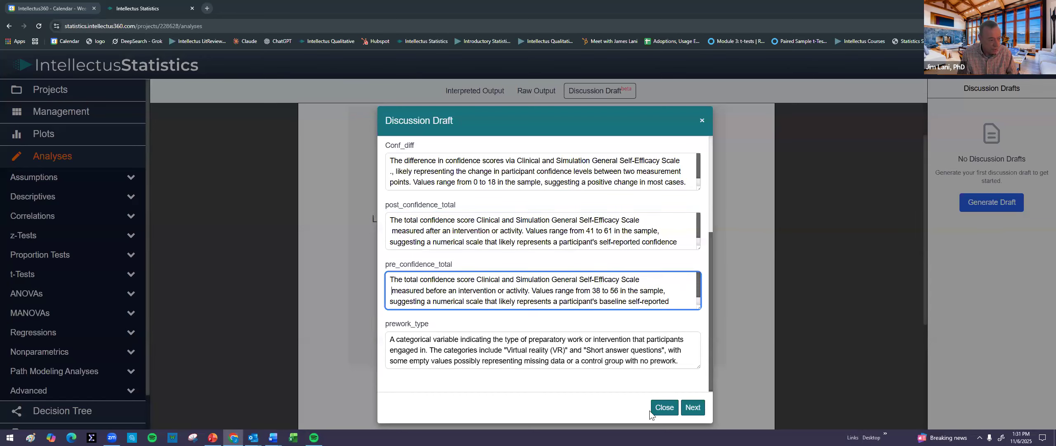
- Try to proceed with the discussion draft and fill in its required draft name with a person's first name
click(692, 408)
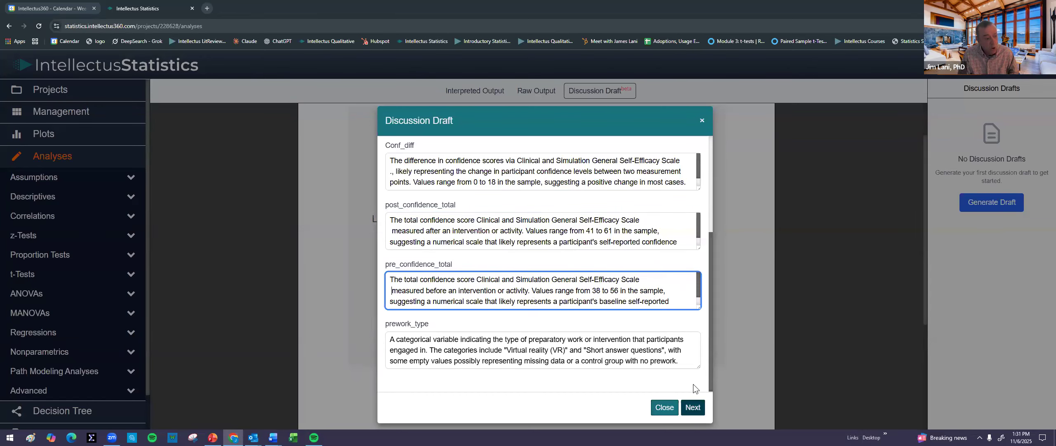
click(435, 184)
text(Chealsea)
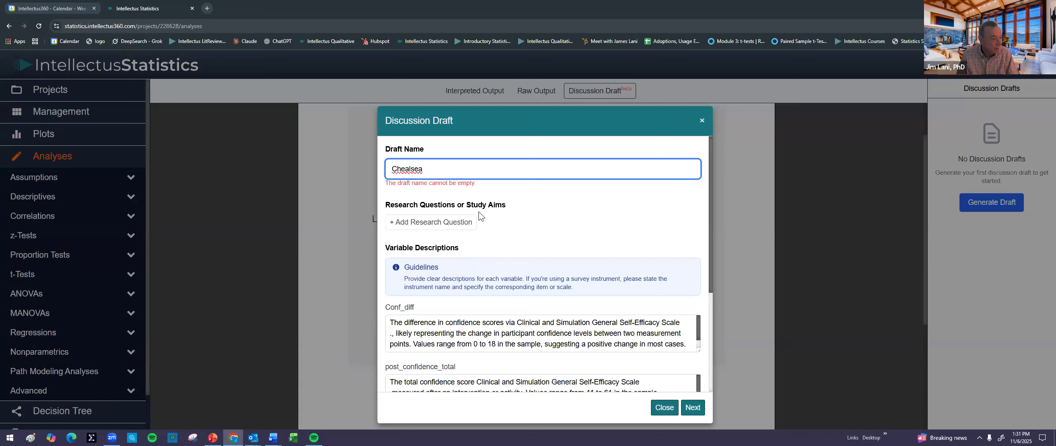
key(Delete)
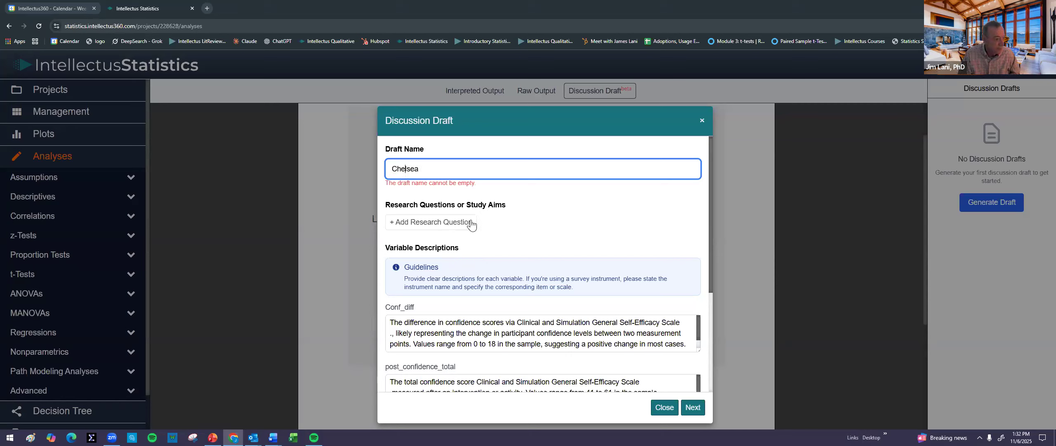
- Add the research question "are there difference on confidence by group and time?" to the discussion draft
click(452, 223)
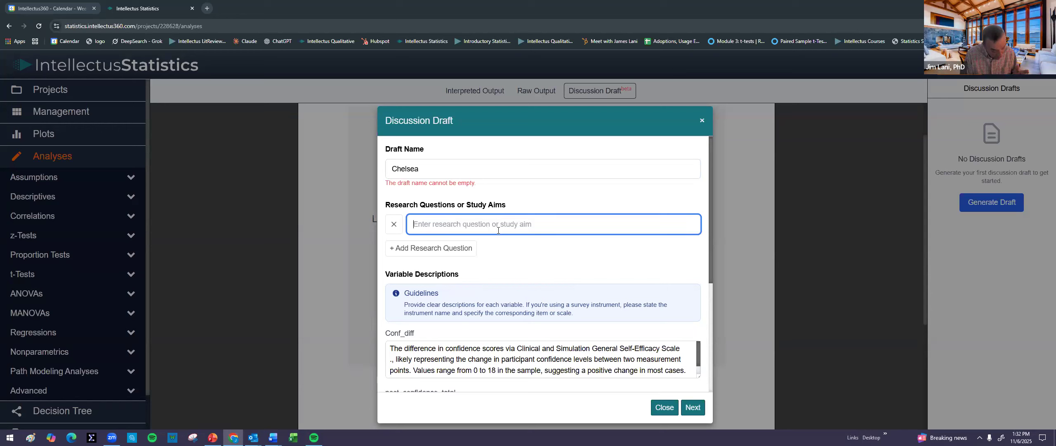
text(are )
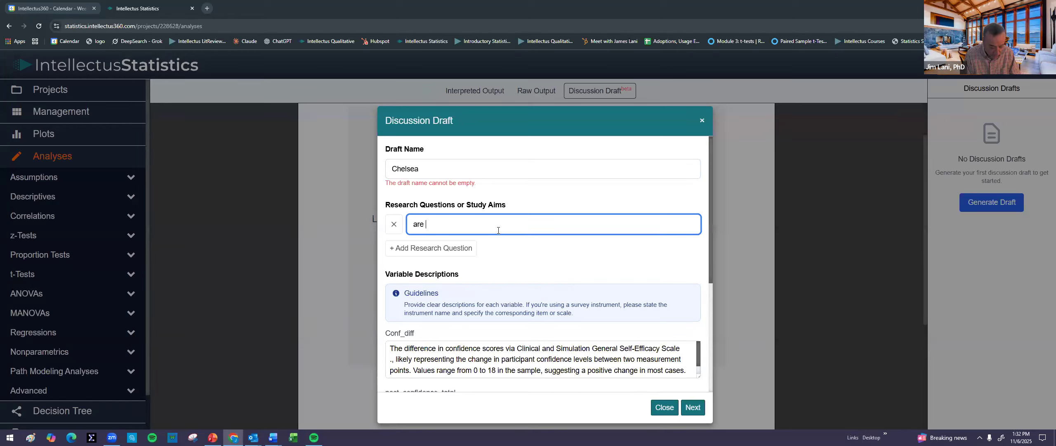
text(therediffere)
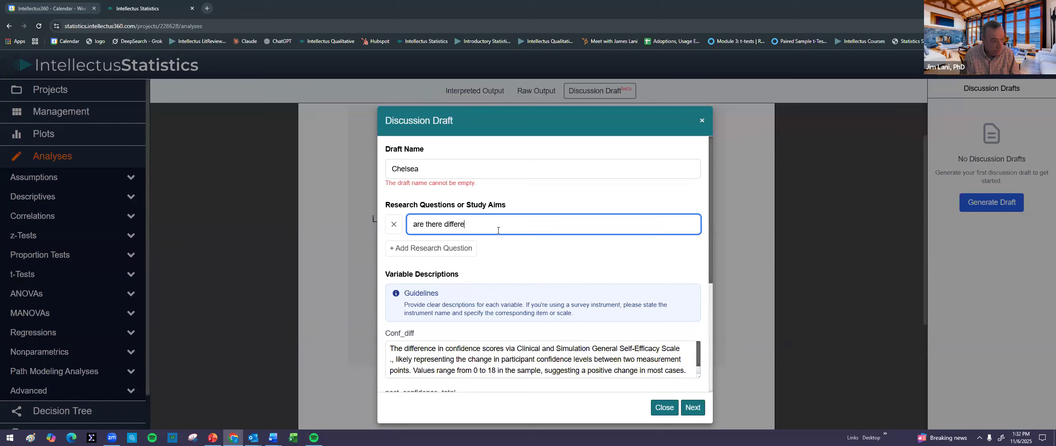
text(nce on con)
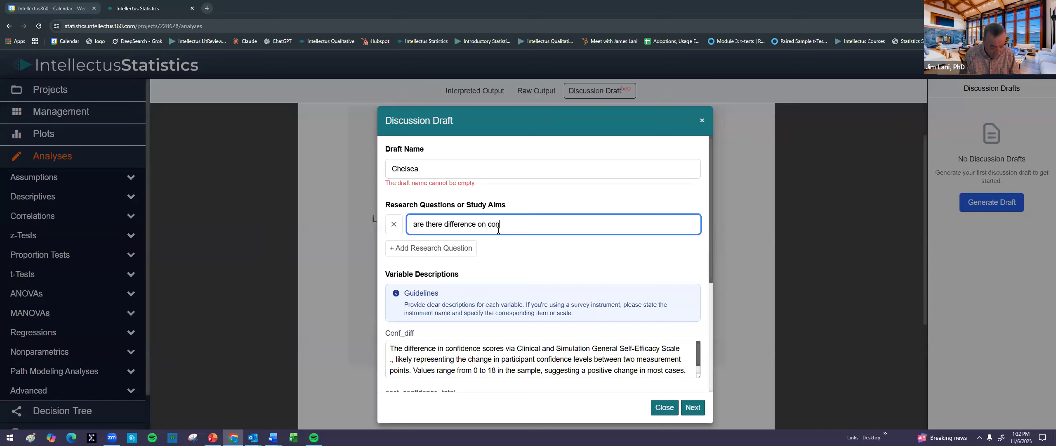
text(didecn)
key(BackSpace)
key(BackSpace)
text(ence by grop and time)
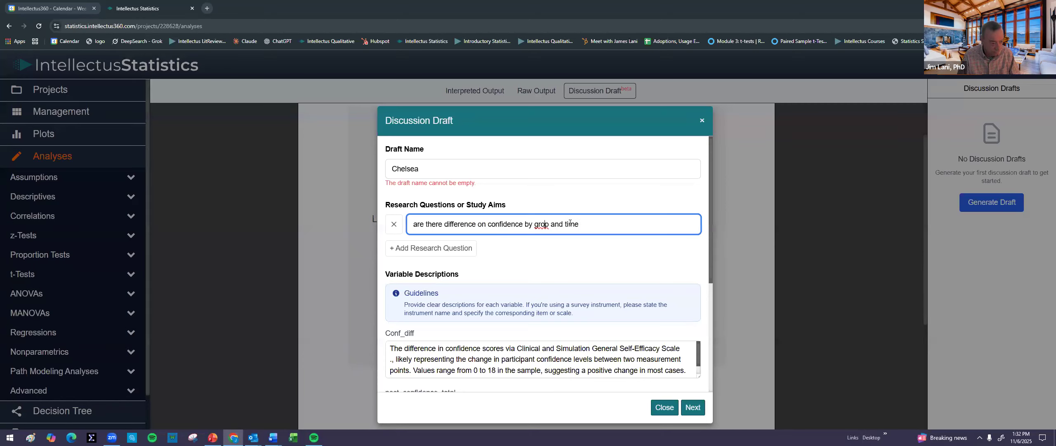
text(u)
click(605, 229)
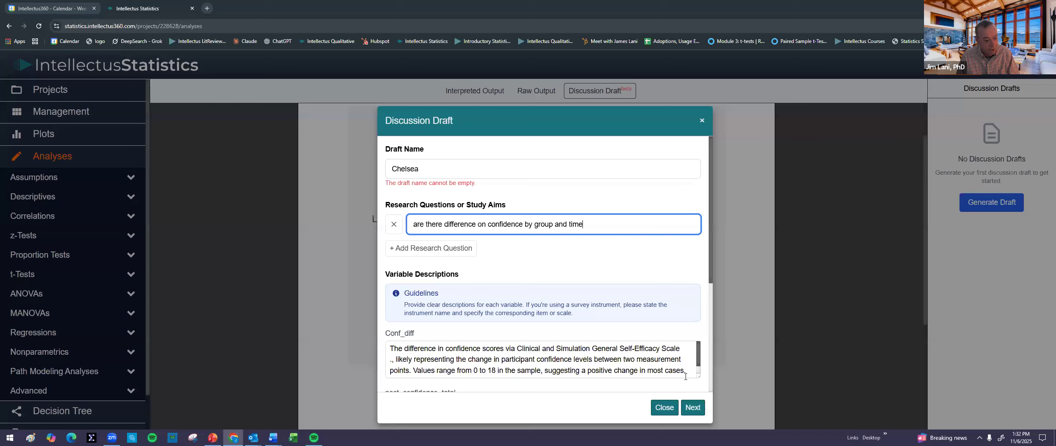
click(693, 407)
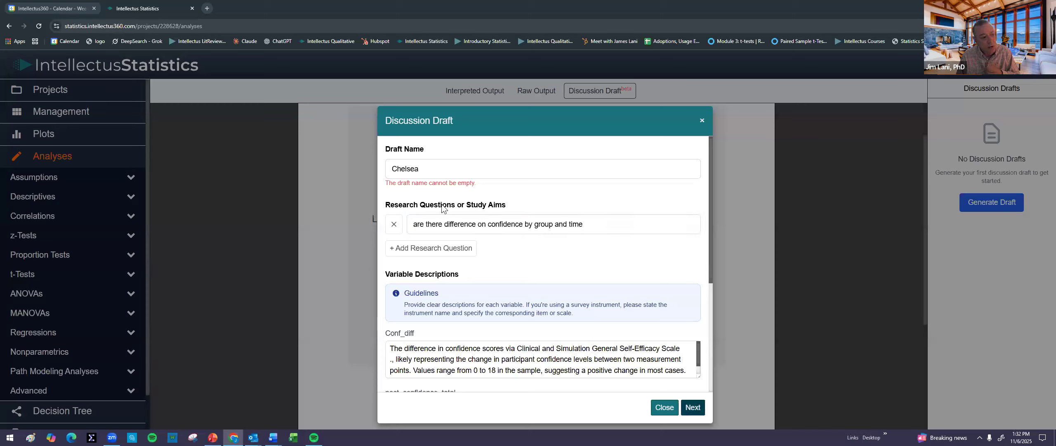
click(584, 223)
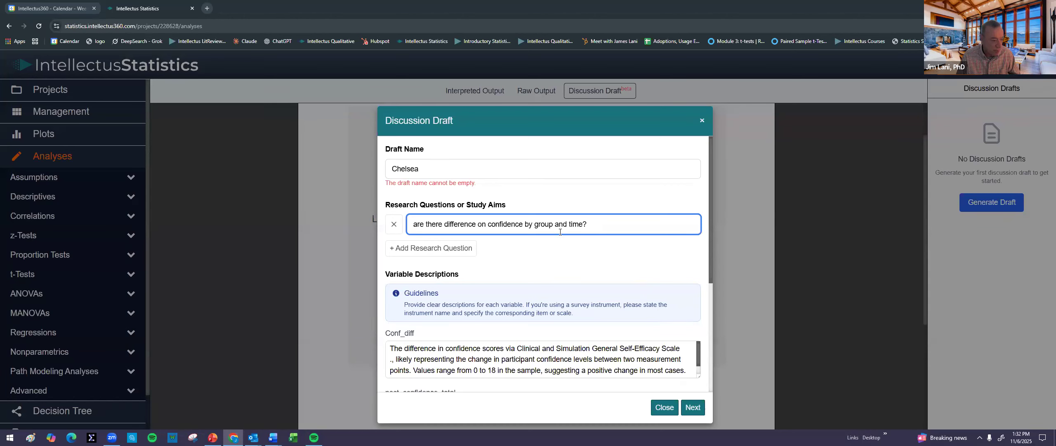
- Proceed to the draft's review page, confirm the research question and variable descriptions as verified, and start generating the discussion draft
scroll(481, 290, down, 5)
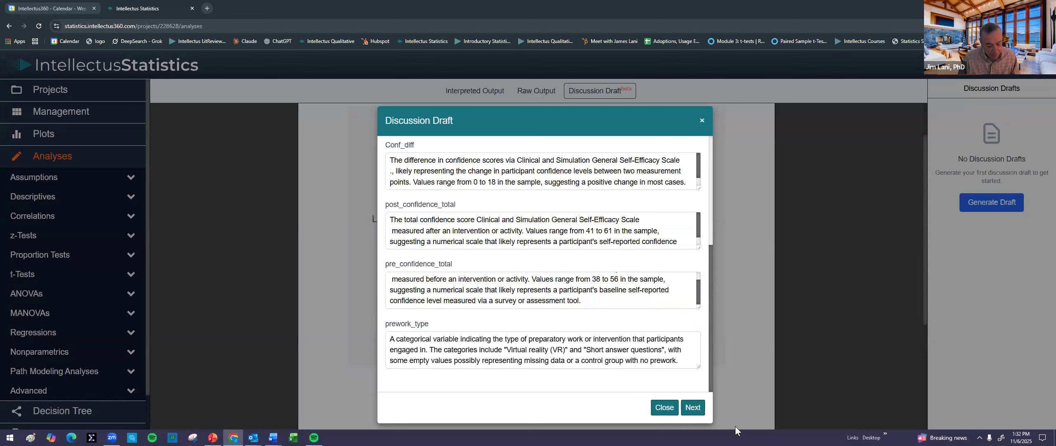
click(697, 411)
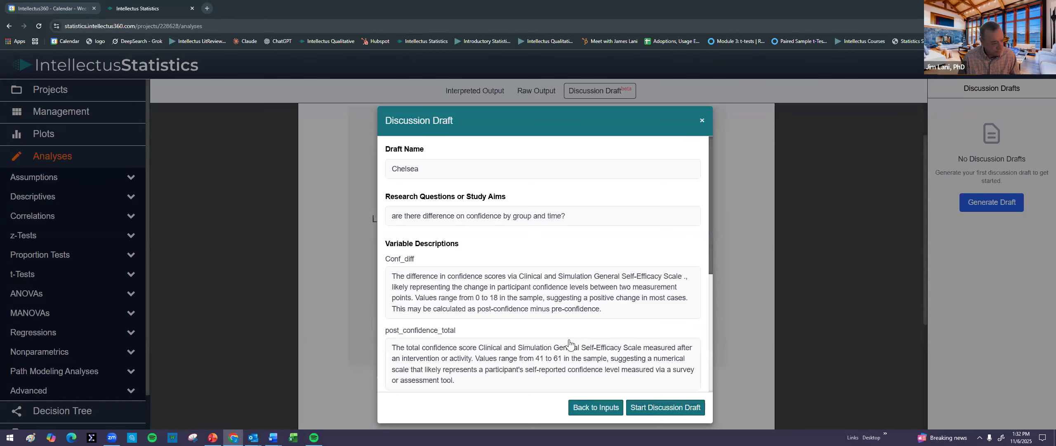
scroll(570, 342, down, 5)
click(397, 331)
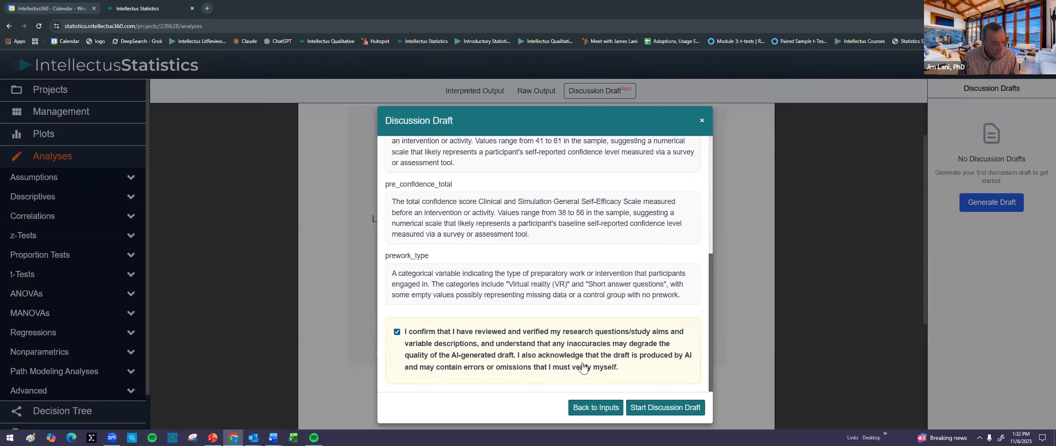
click(666, 409)
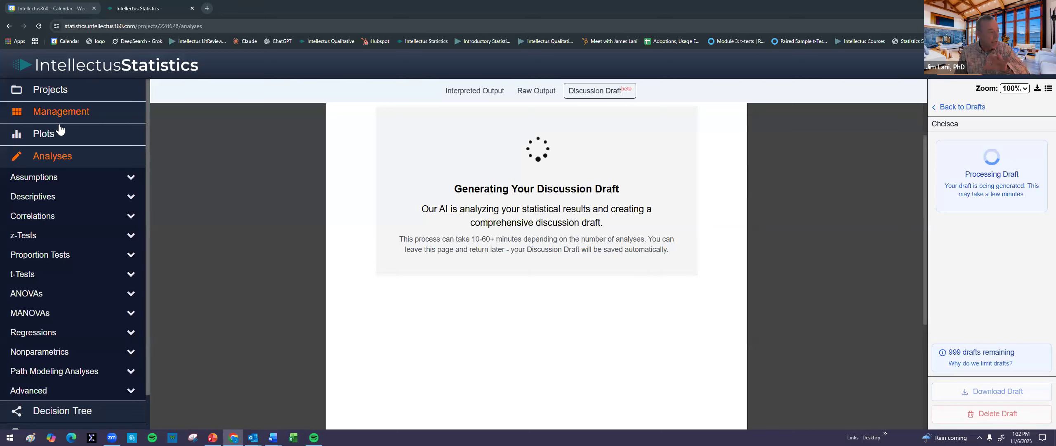
- Go to the data management table and look over the columns around prework_type, the confidence totals and Years_whole_numbers
click(54, 114)
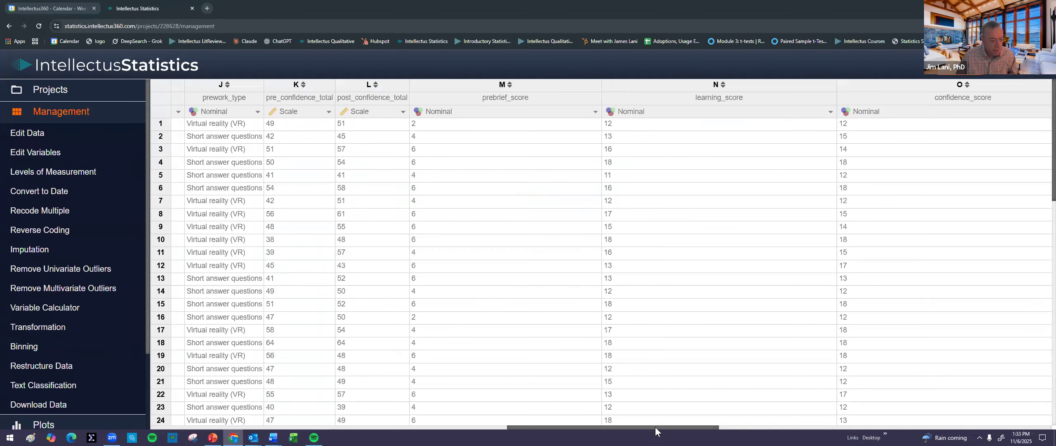
drag(658, 426, 743, 426)
drag(831, 426, 587, 427)
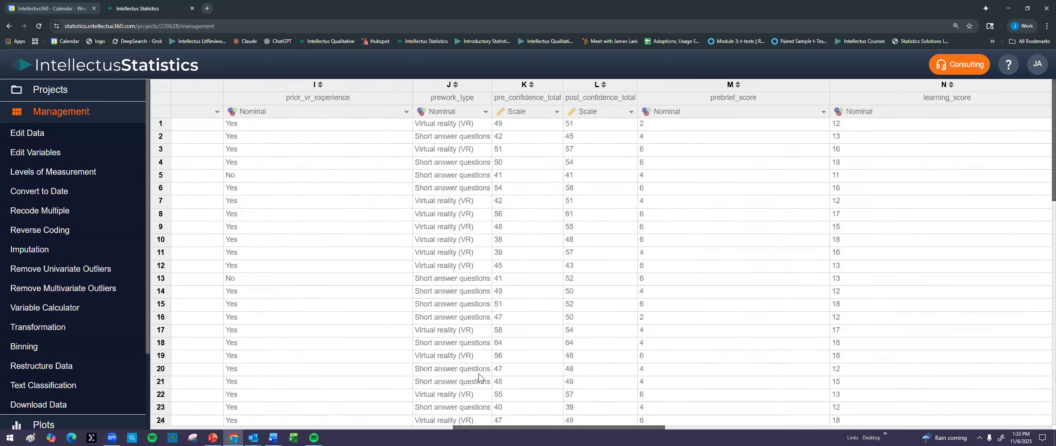
scroll(479, 374, left, 5)
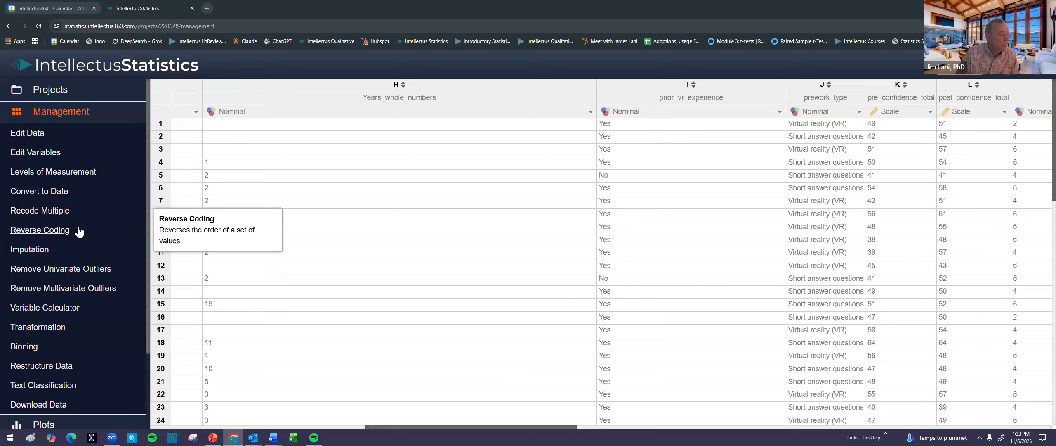
- Return to the analyses and set up a Paired Samples t-Test with post_confidence_total as Variable 1
scroll(41, 231, down, 2)
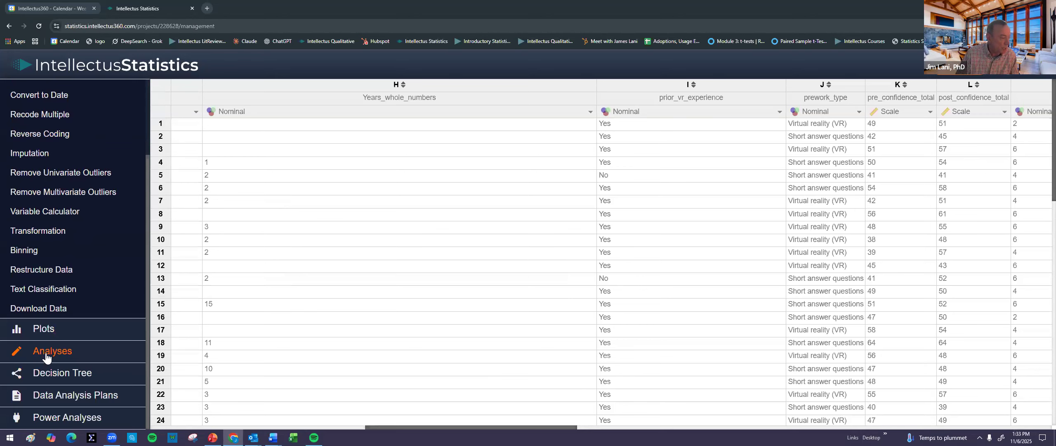
click(46, 358)
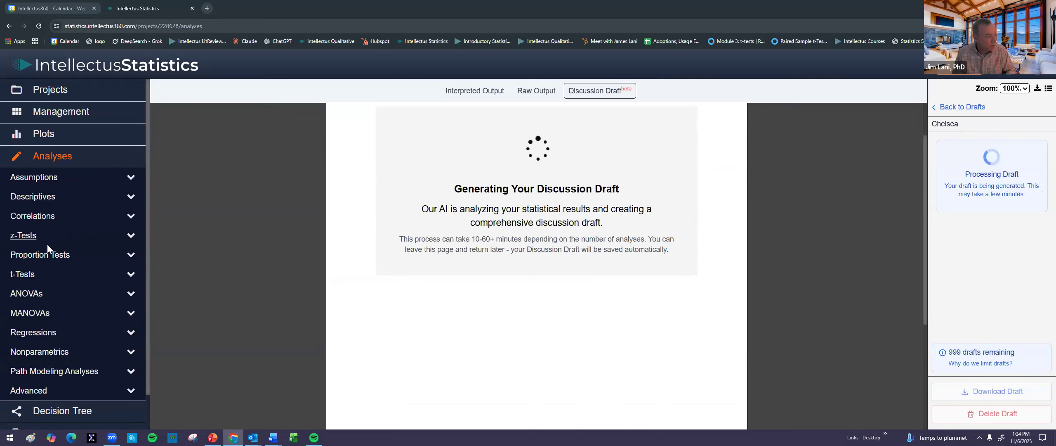
click(24, 276)
click(54, 302)
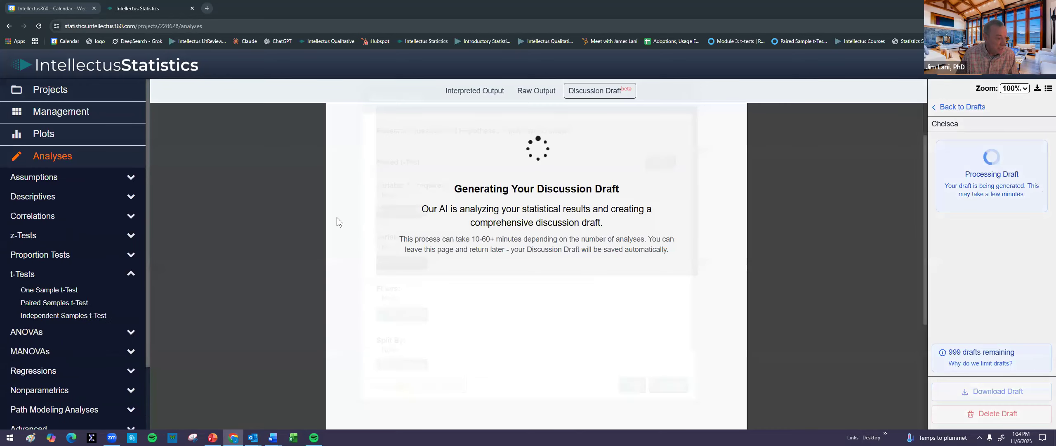
click(408, 211)
click(414, 140)
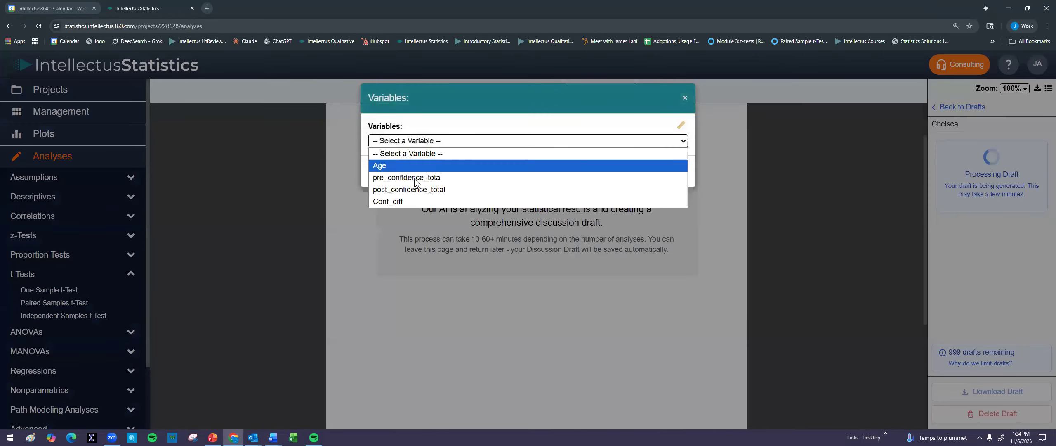
click(415, 192)
click(662, 175)
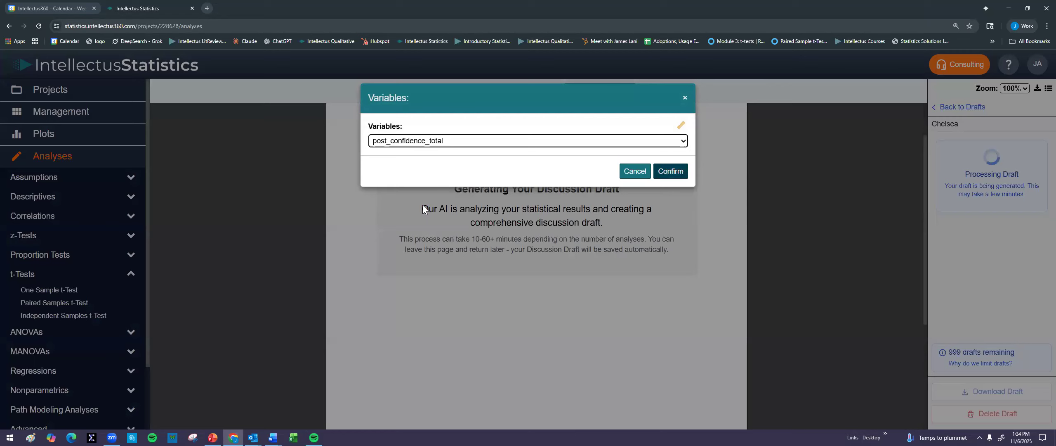
- Choose pre_confidence_total as Variable 2 of the paired t-test and reconfirm the Variable 1 selection
click(412, 268)
click(415, 140)
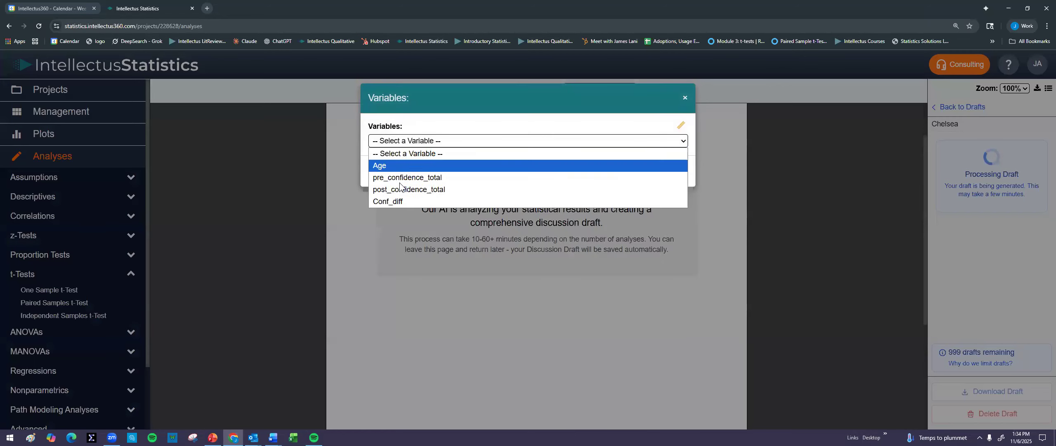
click(401, 179)
click(657, 173)
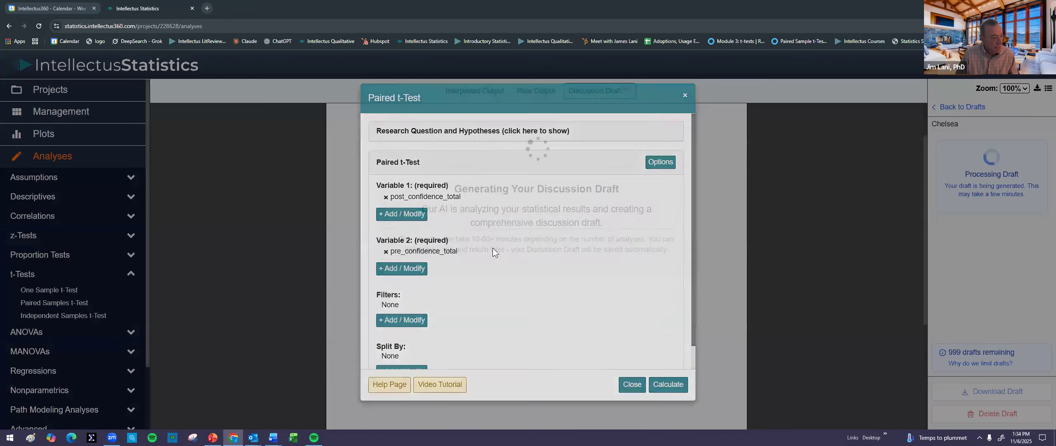
click(414, 215)
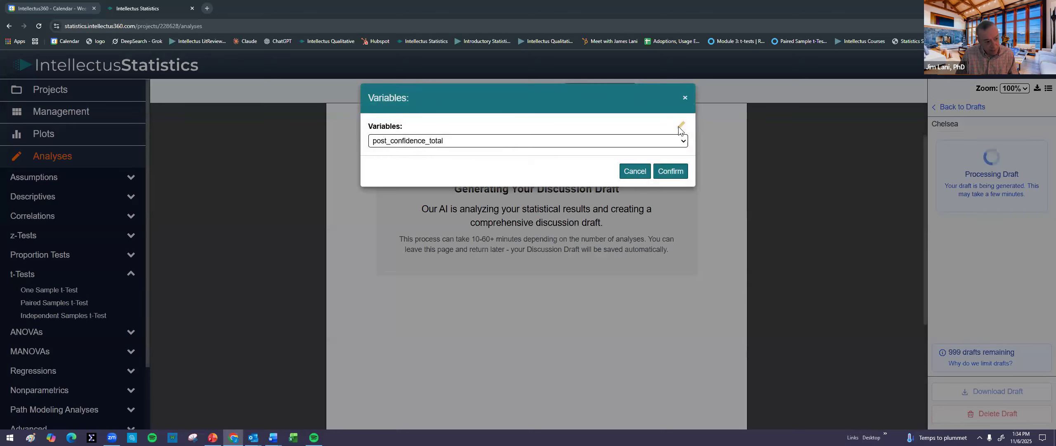
click(673, 173)
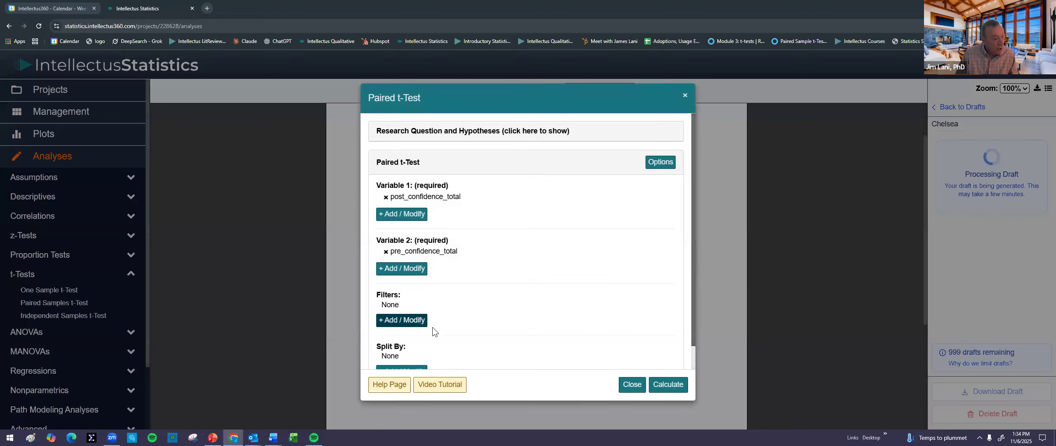
- Add a filter on prework_type to the paired t-test, keeping only the Virtual reality (VR) level
scroll(430, 327, down, 1)
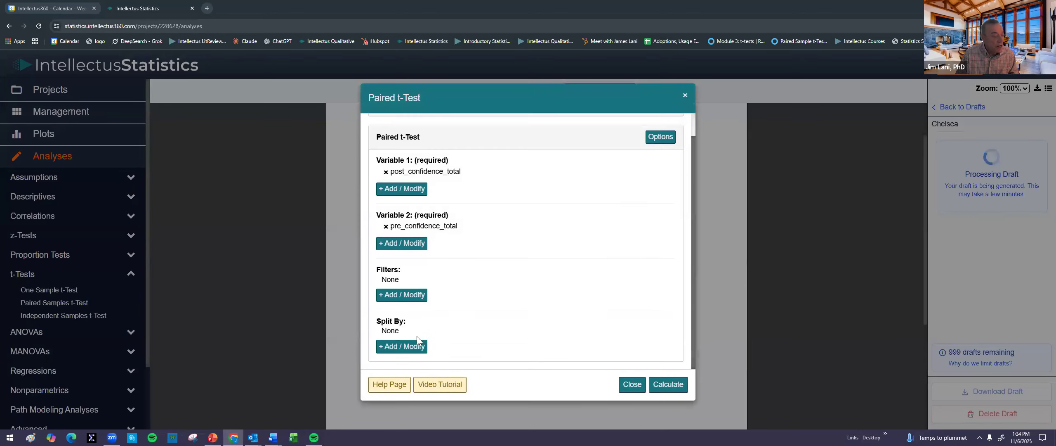
click(402, 298)
click(433, 142)
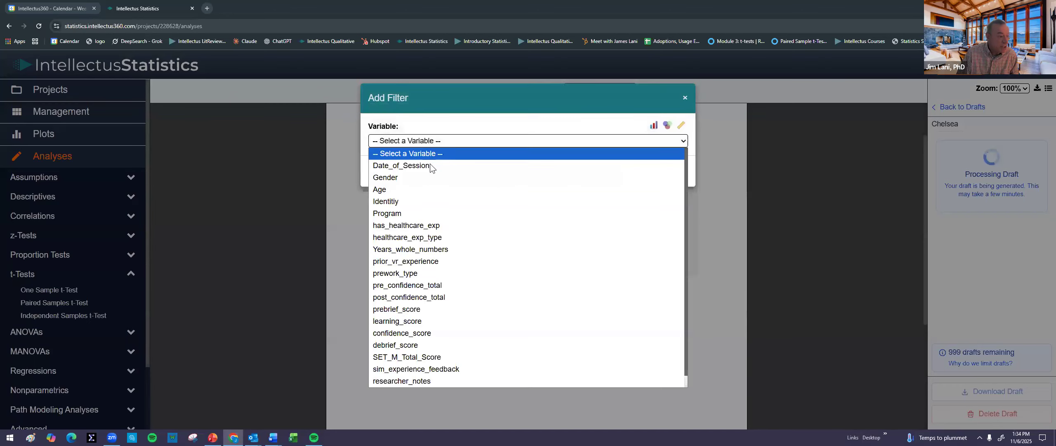
key(Down)
key(Down)
key(Down)
key(Down)
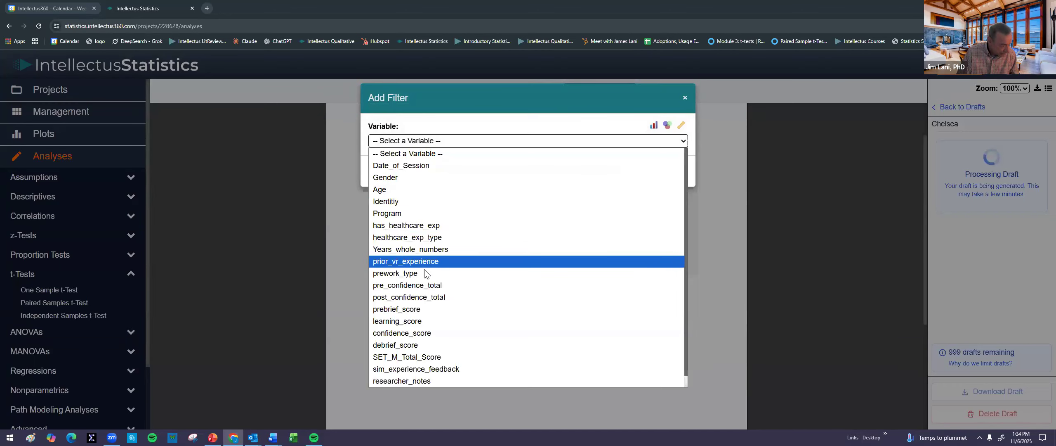
key(Return)
click(380, 178)
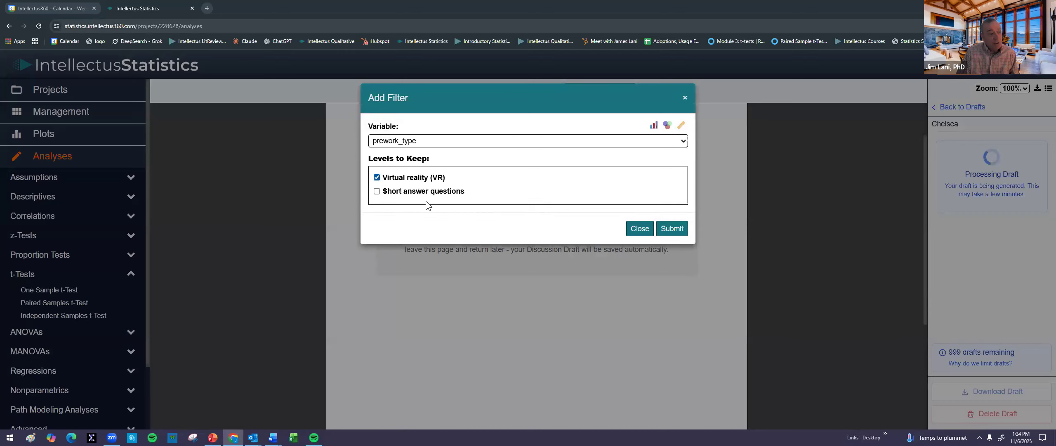
click(665, 229)
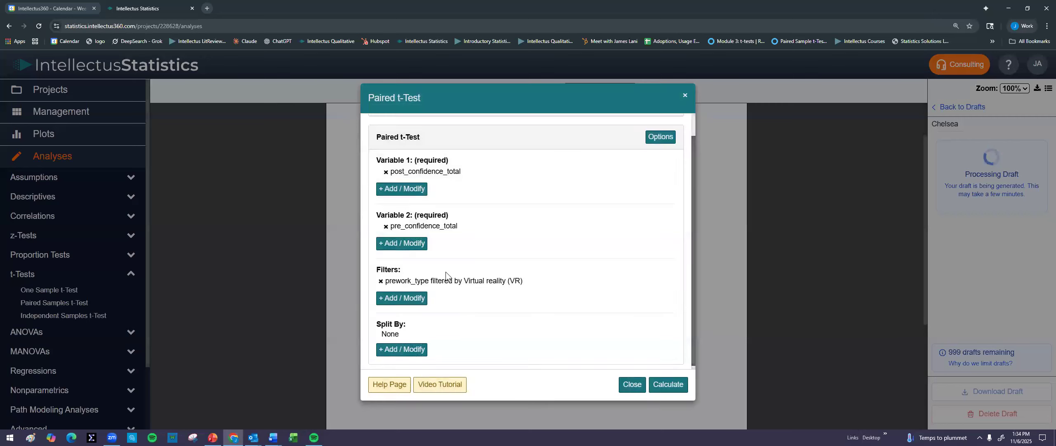
- Calculate the filtered paired t-test, add it to the analysis document and show it in the interpreted output
click(667, 385)
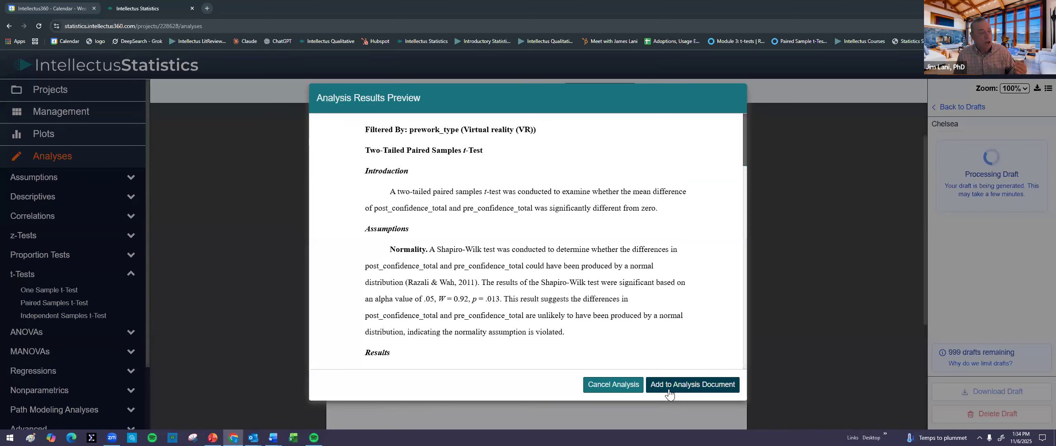
click(708, 385)
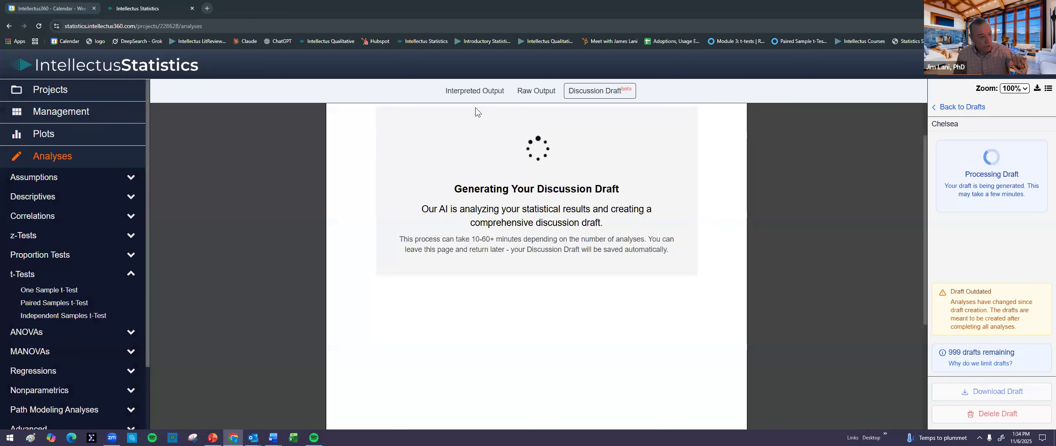
click(475, 91)
click(929, 165)
drag(451, 118, 521, 117)
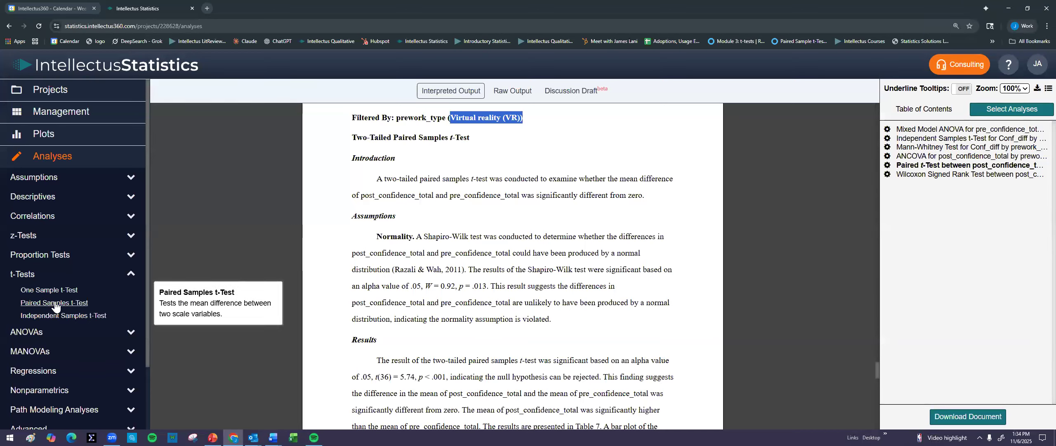
click(887, 165)
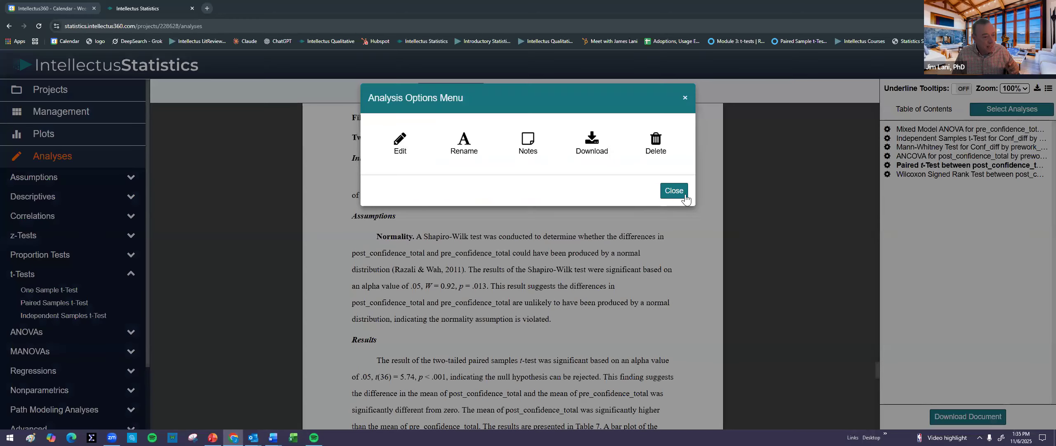
click(674, 191)
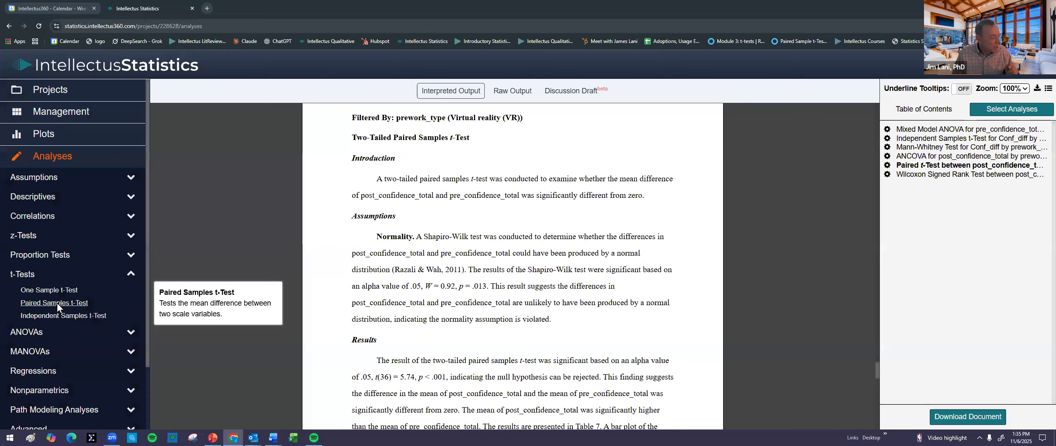
- Set up a new Paired Samples t-Test with pre_confidence_total as Variable 1 and post_confidence_total as Variable 2
click(57, 303)
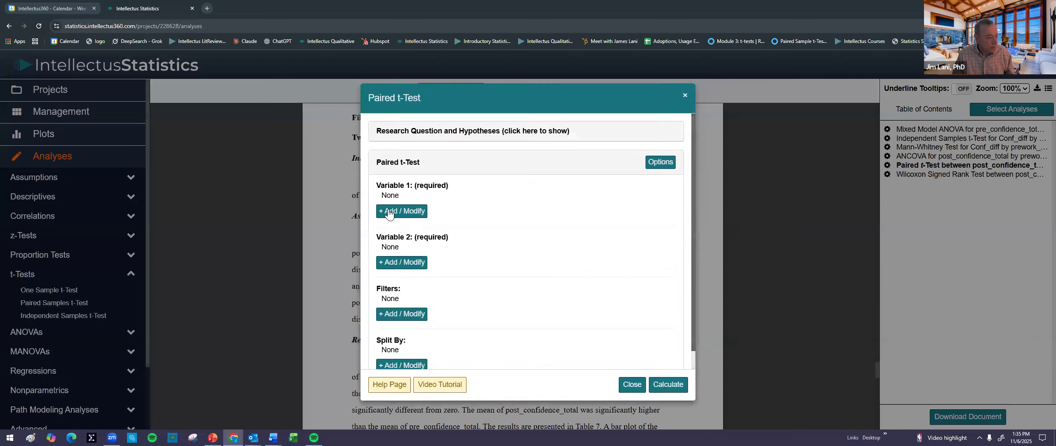
click(387, 212)
click(418, 145)
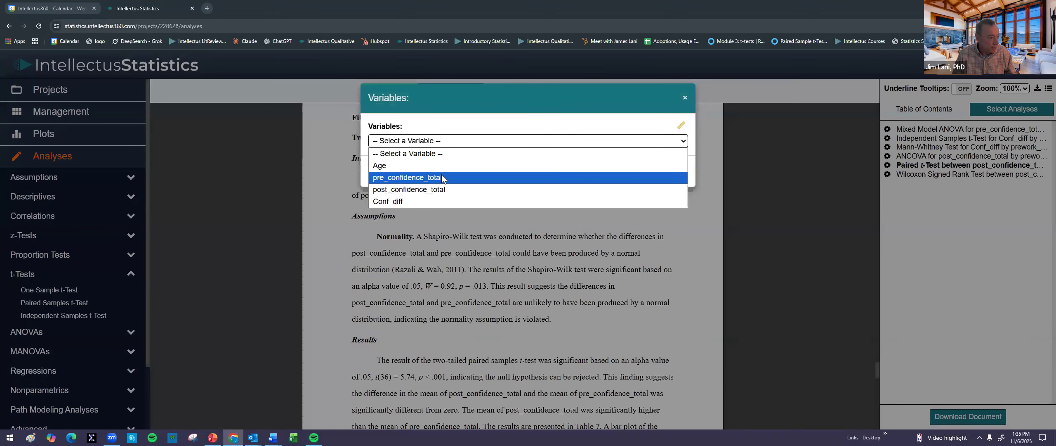
click(415, 178)
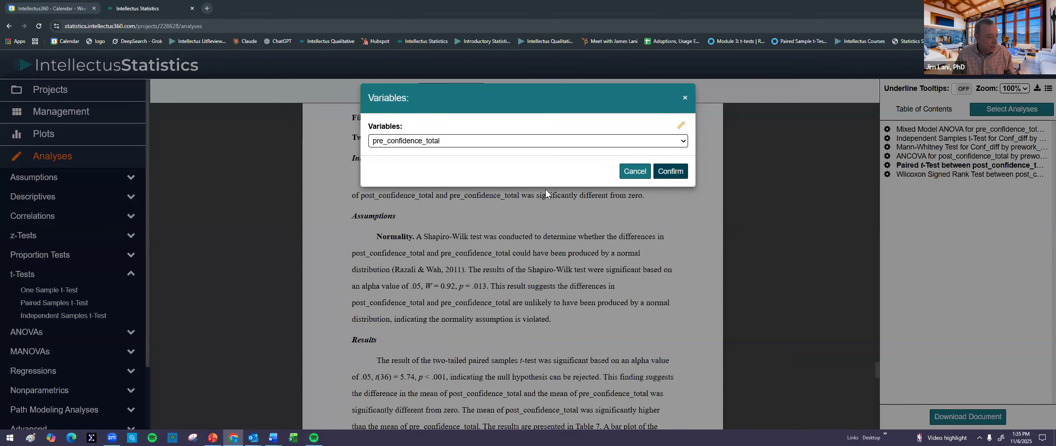
click(671, 172)
click(412, 265)
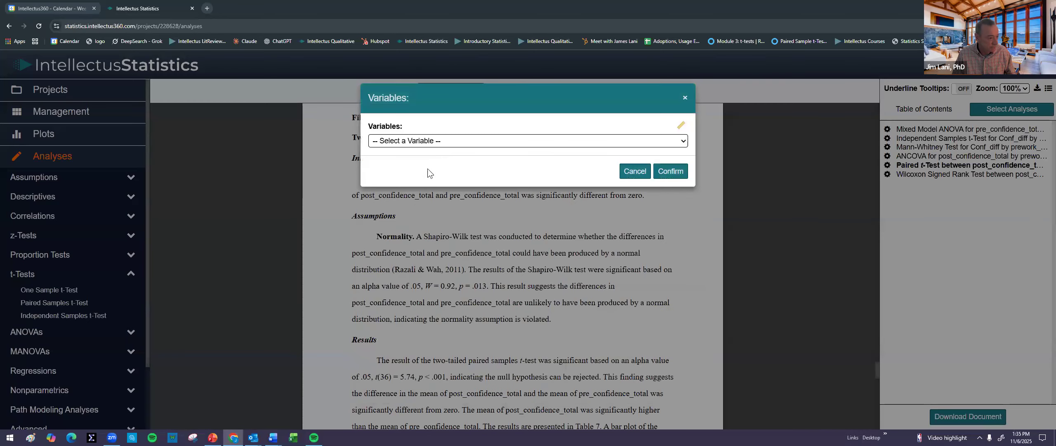
click(683, 141)
click(676, 189)
click(672, 171)
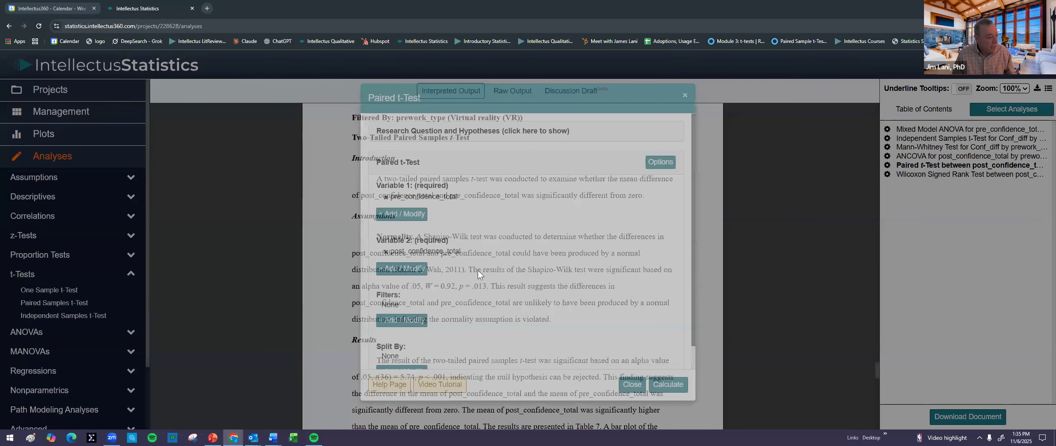
- Split the new paired t-test by prework_type and add its calculated results to the analysis document
scroll(415, 323, down, 1)
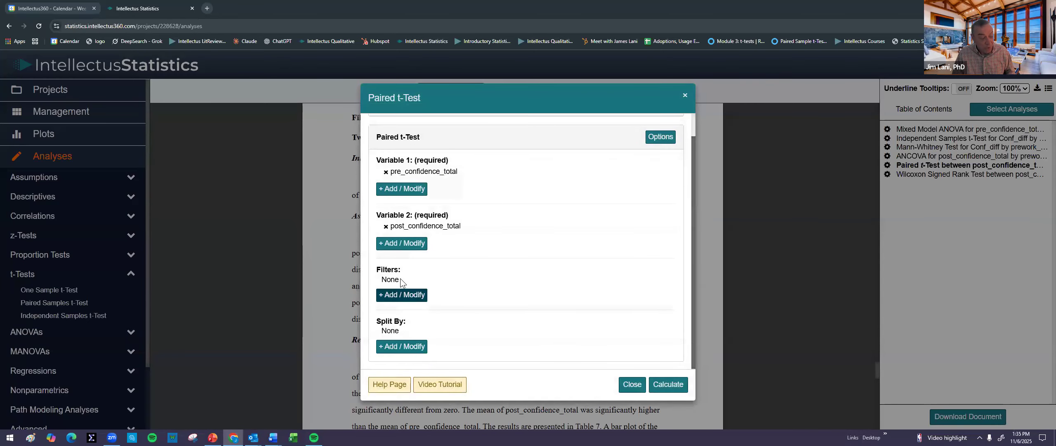
click(406, 347)
click(425, 141)
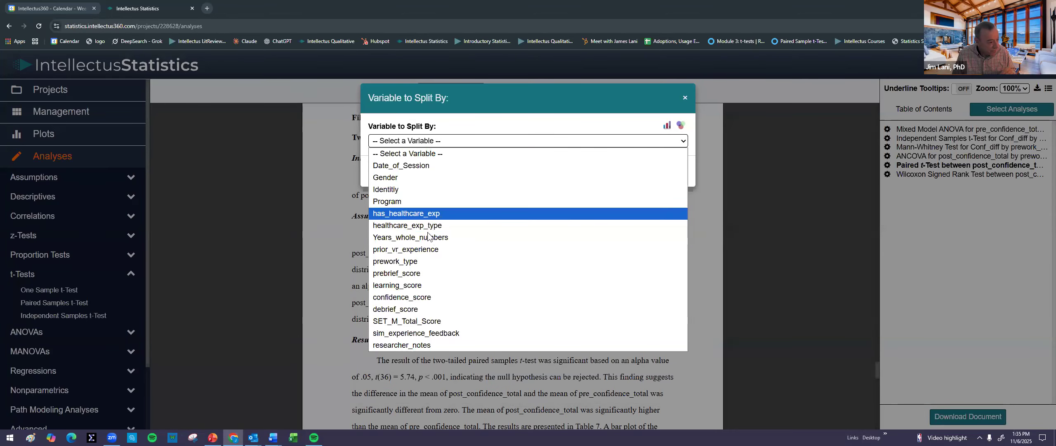
click(546, 260)
click(670, 172)
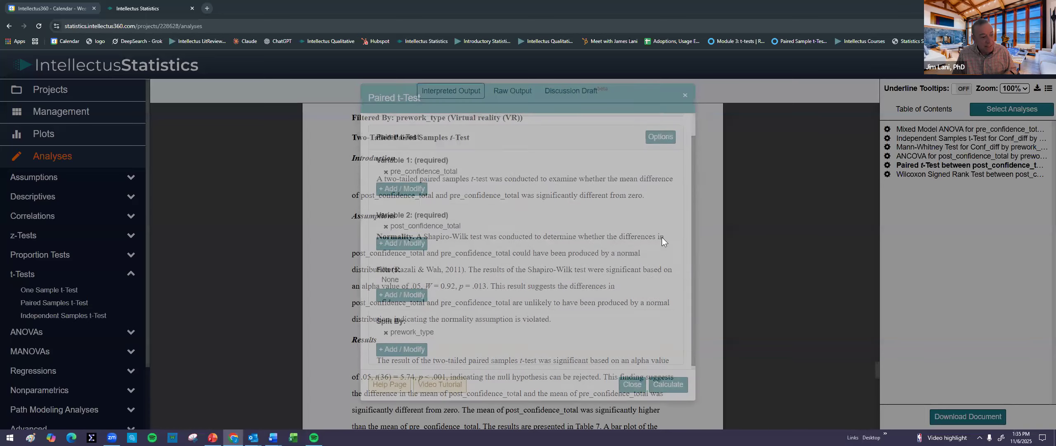
click(668, 384)
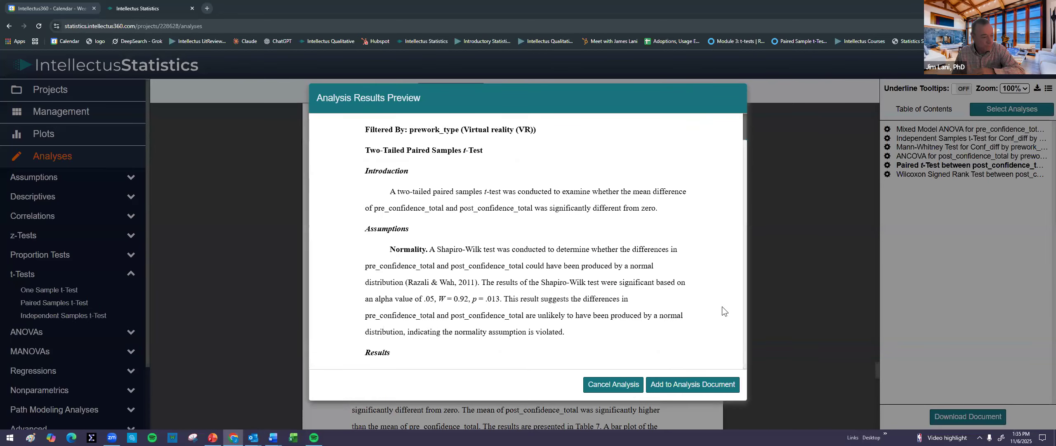
click(692, 383)
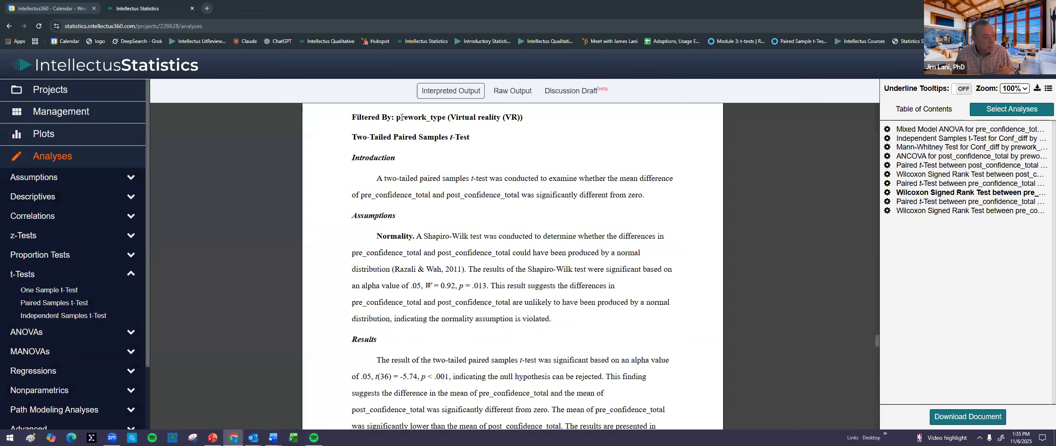
- Compare the filter headings and tested variables in the Virtual reality and Short answer questions sections of the paired t-test output
drag(396, 118, 524, 118)
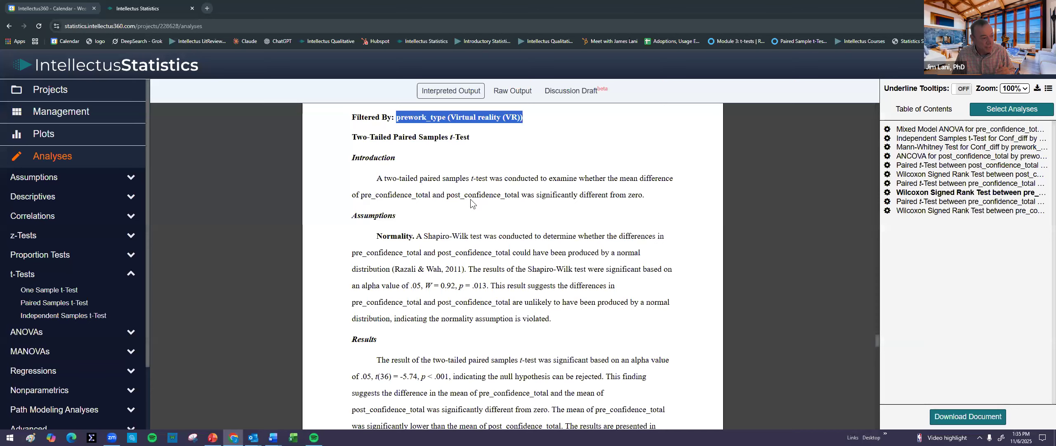
drag(378, 198, 497, 208)
scroll(501, 215, down, 10)
scroll(505, 226, down, 15)
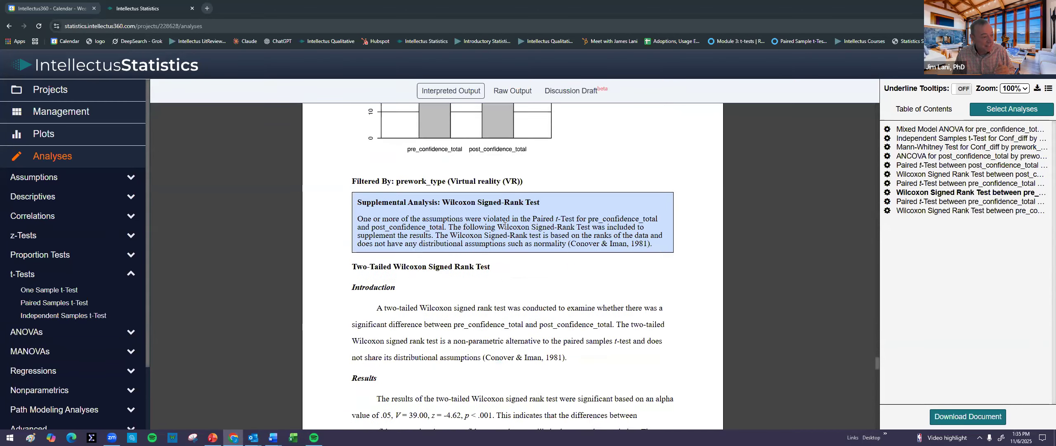
scroll(501, 237, down, 1)
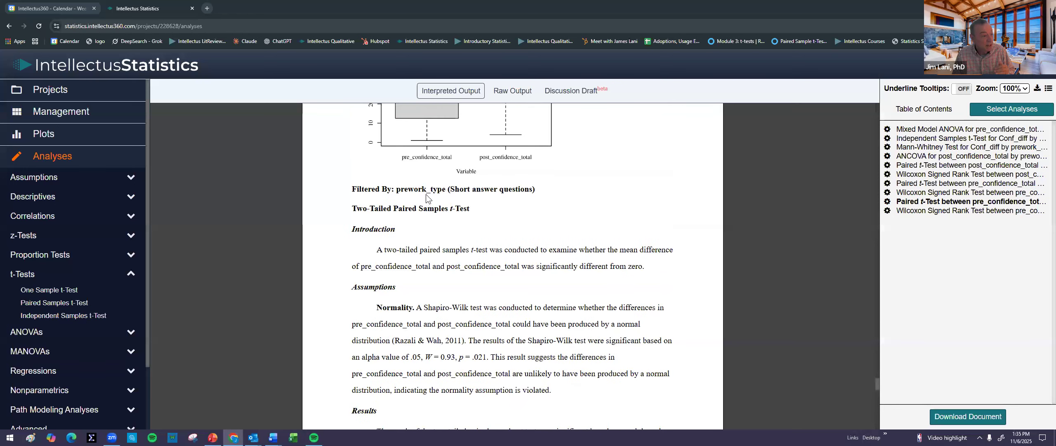
double_click(427, 192)
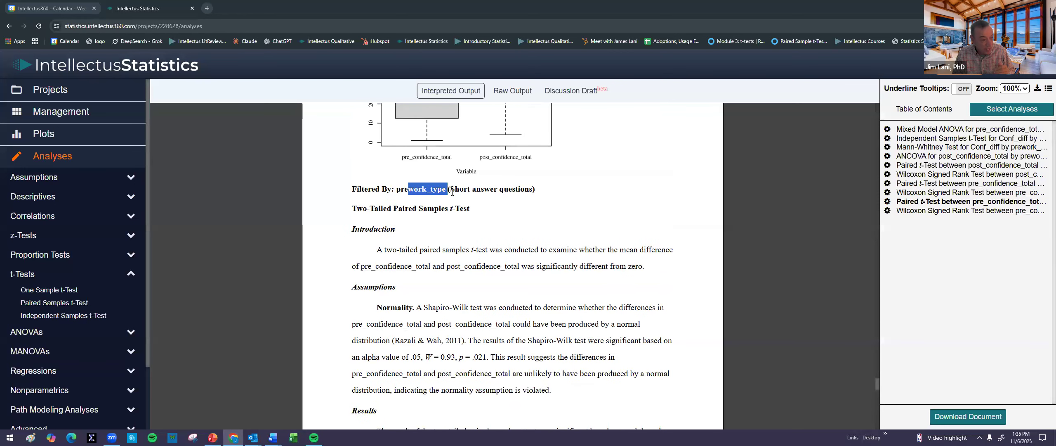
drag(454, 189, 543, 194)
scroll(476, 245, down, 1)
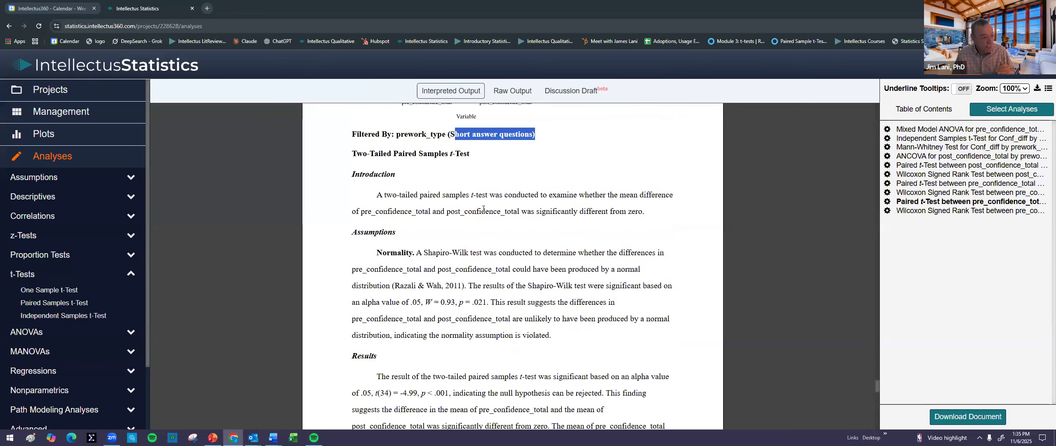
drag(412, 211, 517, 212)
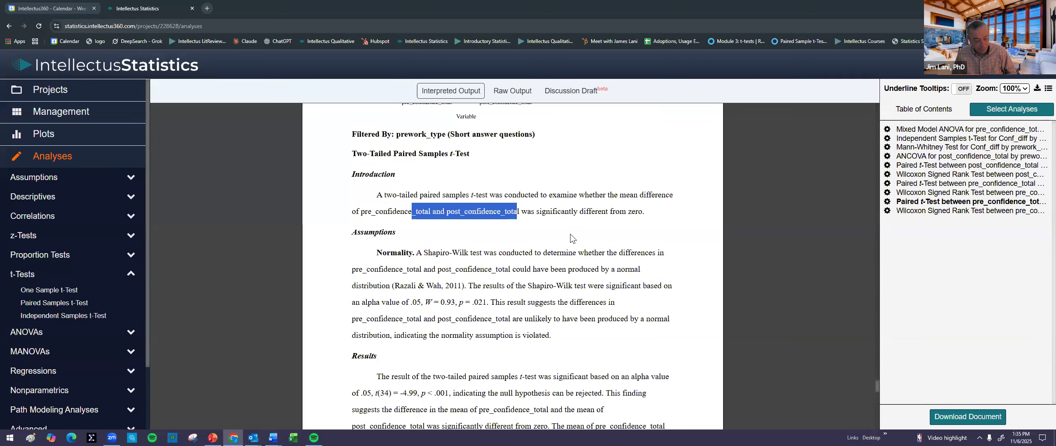
click(547, 227)
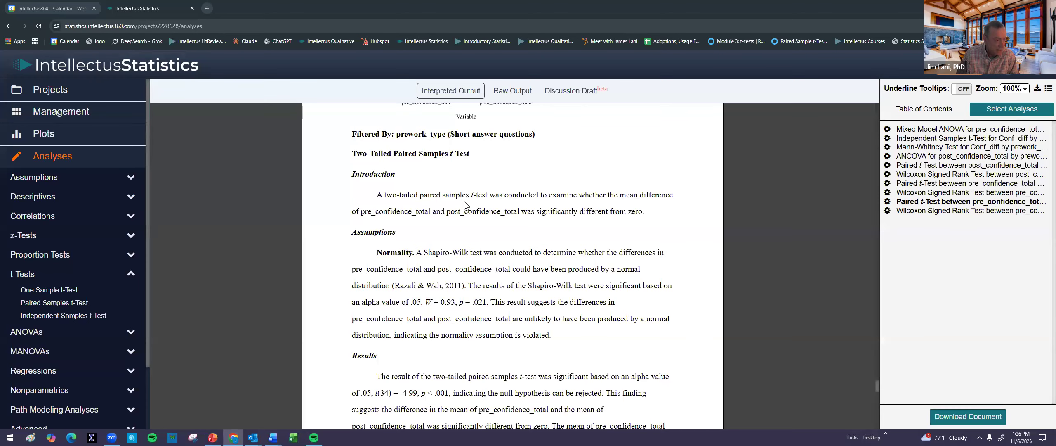
- Examine the short-answer group's normality assumption, paired t-test results and Table 9 with the means and p-value
scroll(456, 222, down, 1)
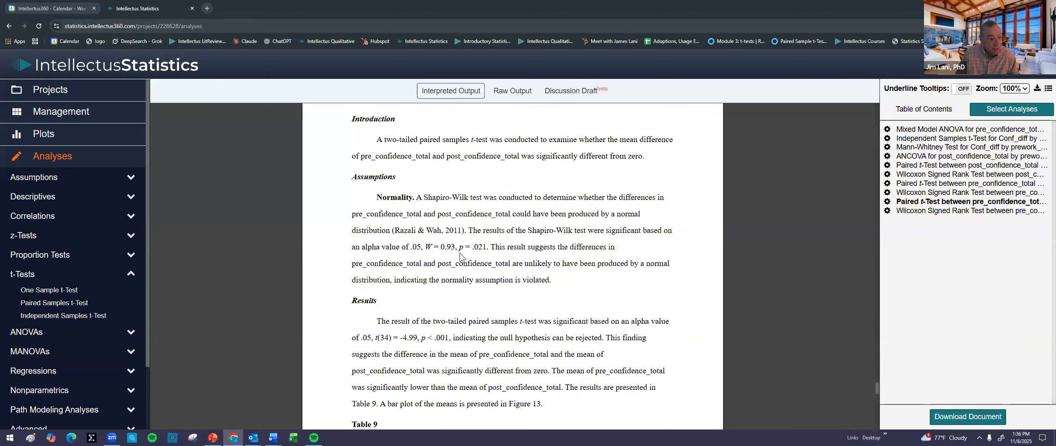
double_click(392, 202)
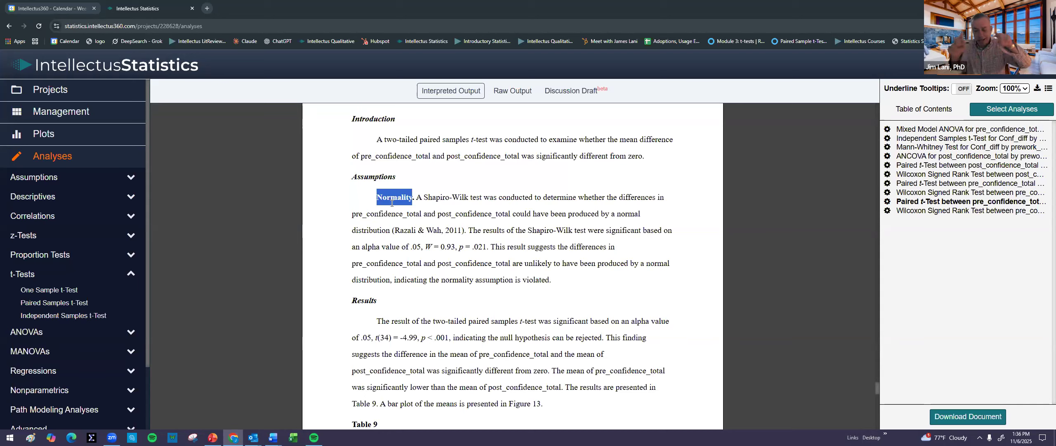
drag(483, 247, 389, 248)
double_click(482, 247)
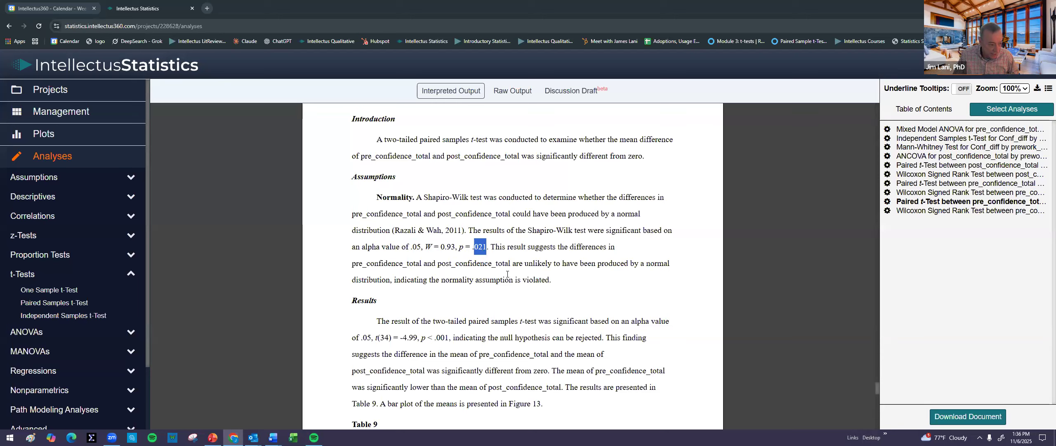
drag(435, 282, 490, 281)
drag(553, 275, 553, 275)
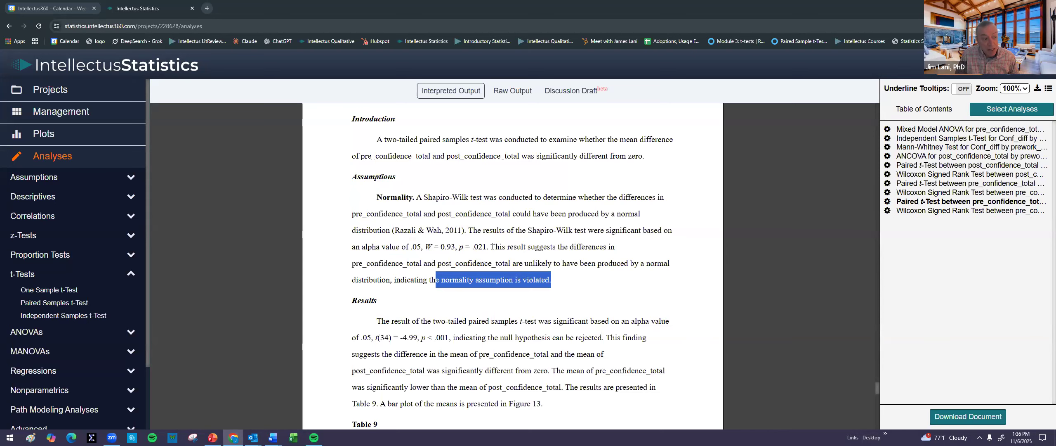
scroll(468, 259, down, 3)
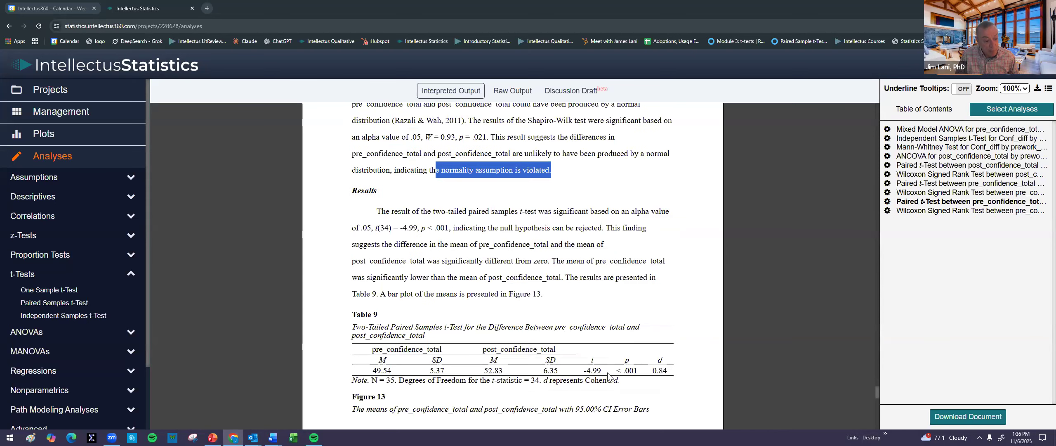
drag(616, 370, 638, 370)
scroll(579, 303, up, 5)
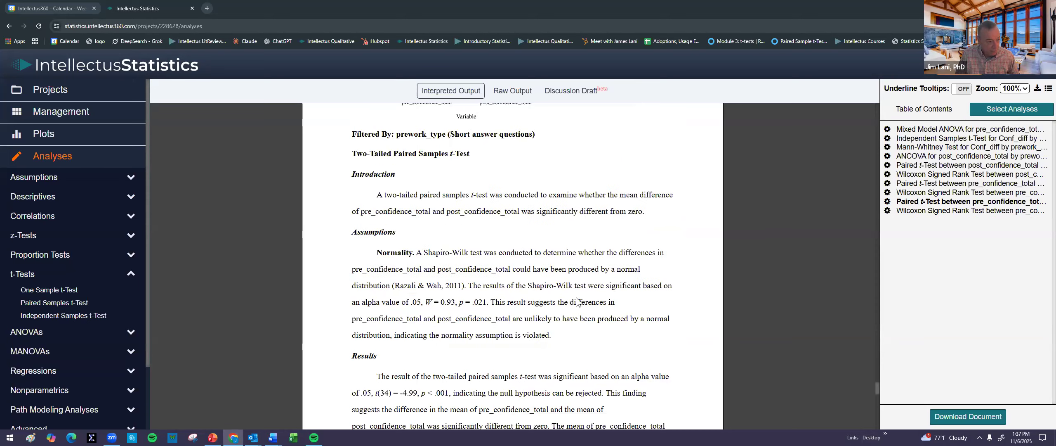
drag(524, 134, 455, 134)
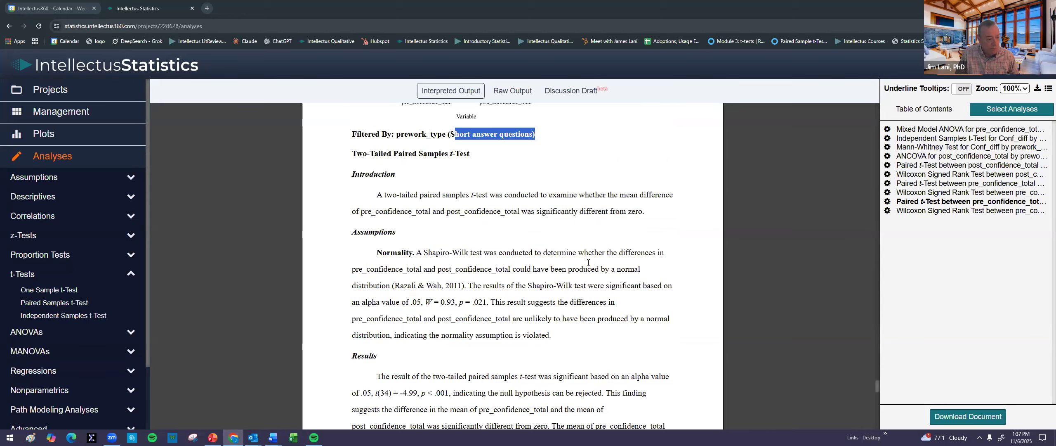
scroll(588, 262, down, 5)
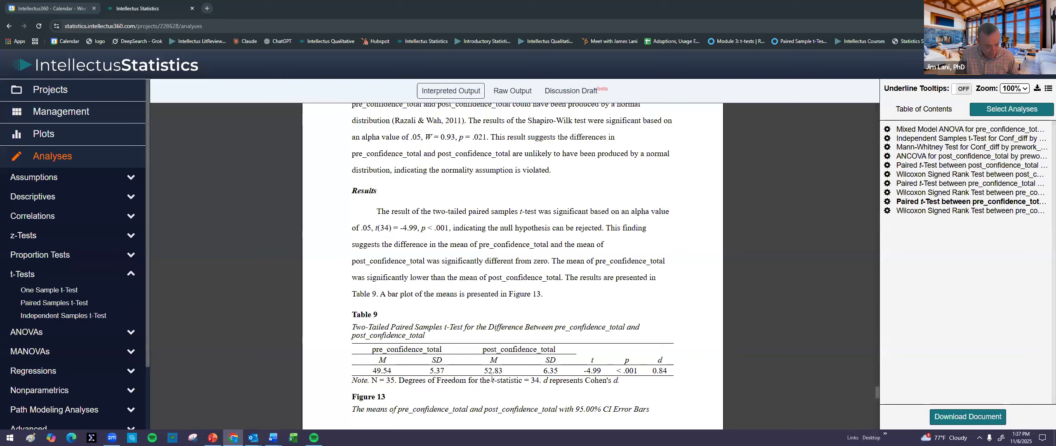
- Examine the short-answer group's supplemental Wilcoxon signed rank results, including the p-value and the ranked-values boxplot in Figure 14
scroll(612, 363, down, 5)
scroll(612, 359, up, 5)
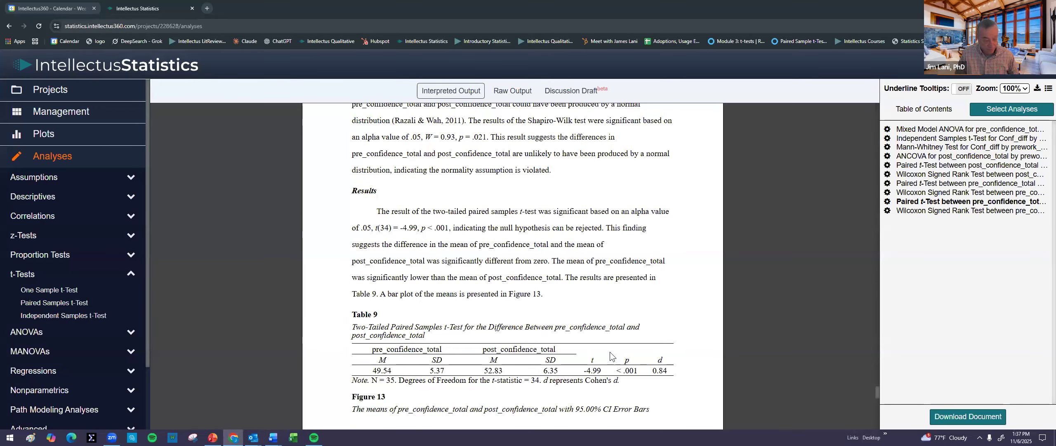
scroll(613, 336, down, 2)
scroll(613, 338, down, 10)
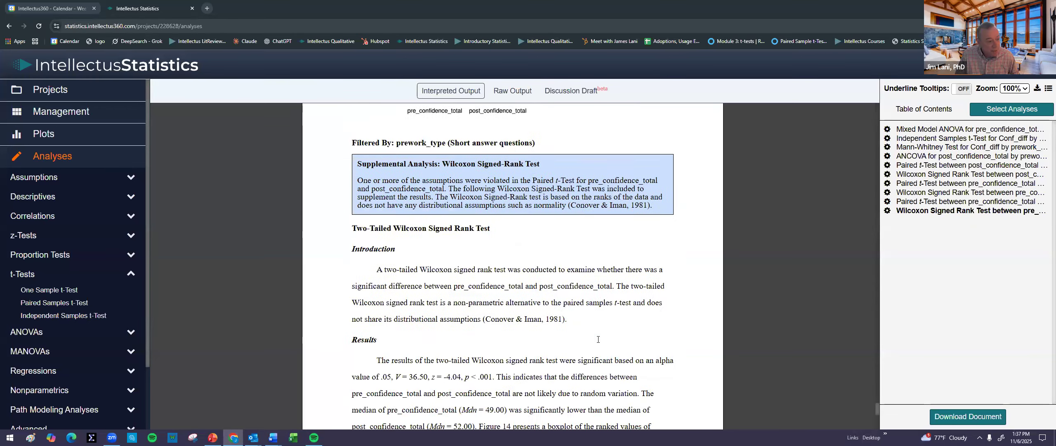
scroll(597, 338, up, 4)
scroll(526, 242, down, 6)
scroll(526, 241, up, 1)
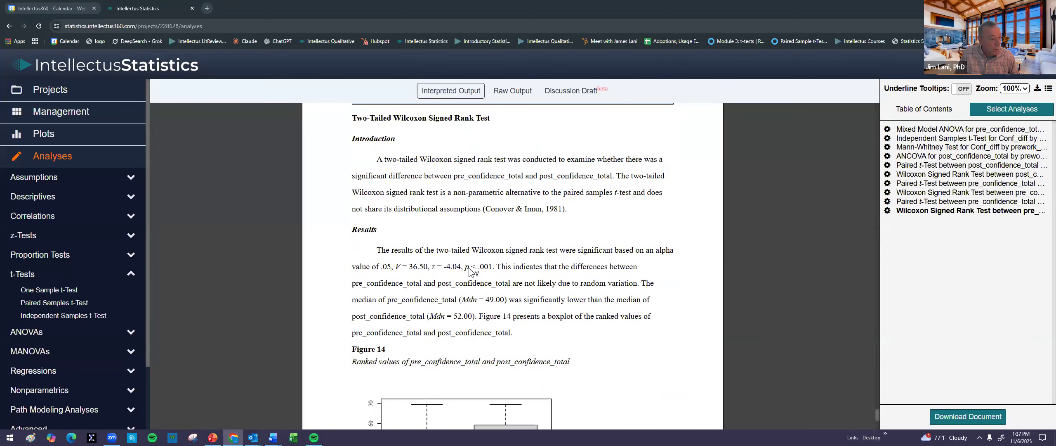
drag(493, 266, 465, 266)
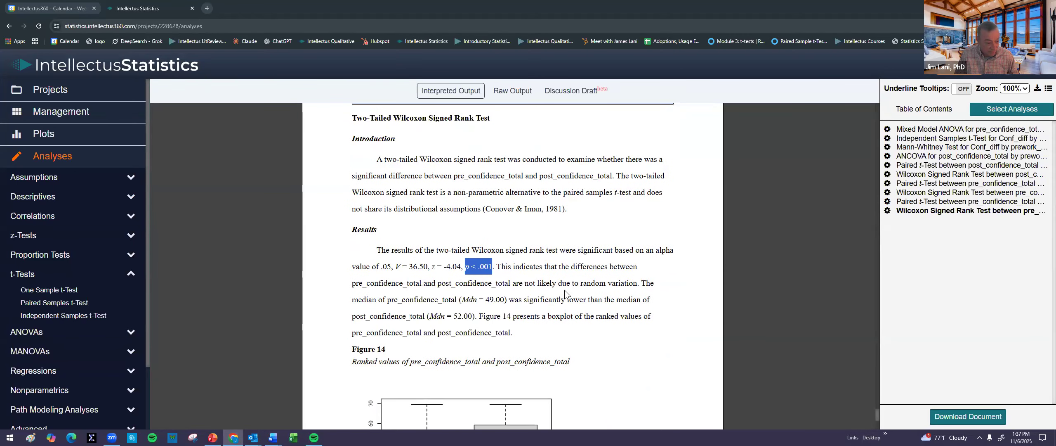
scroll(565, 295, down, 2)
mouse_move(534, 334)
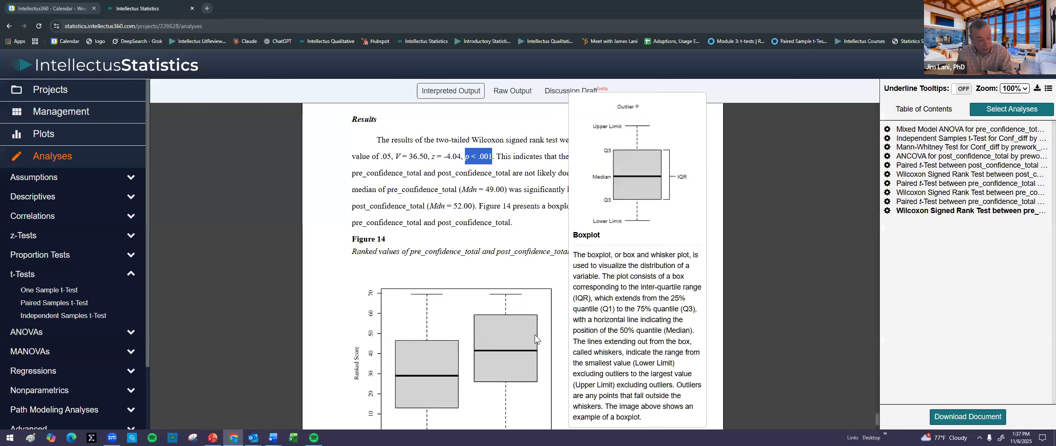
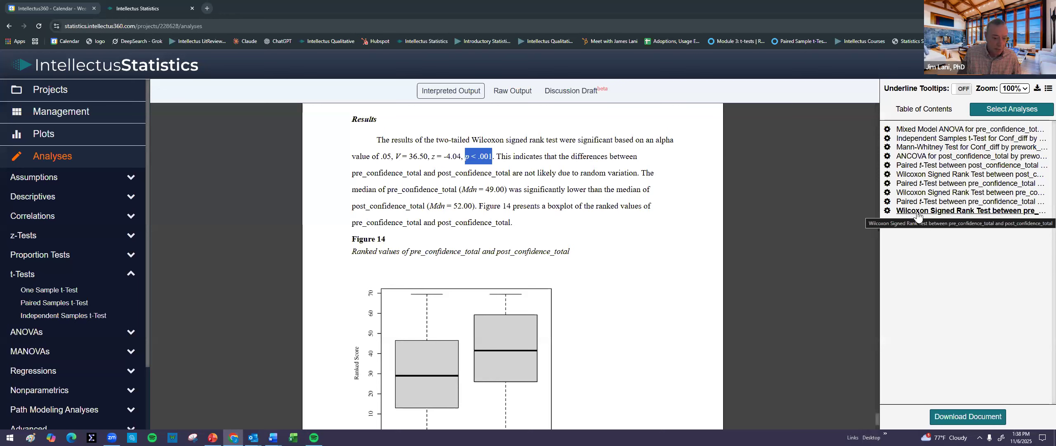
- Open the discussion draft and read its Introduction and Interpretation of findings, highlighting the group comparison and a supporting theory citation
click(574, 94)
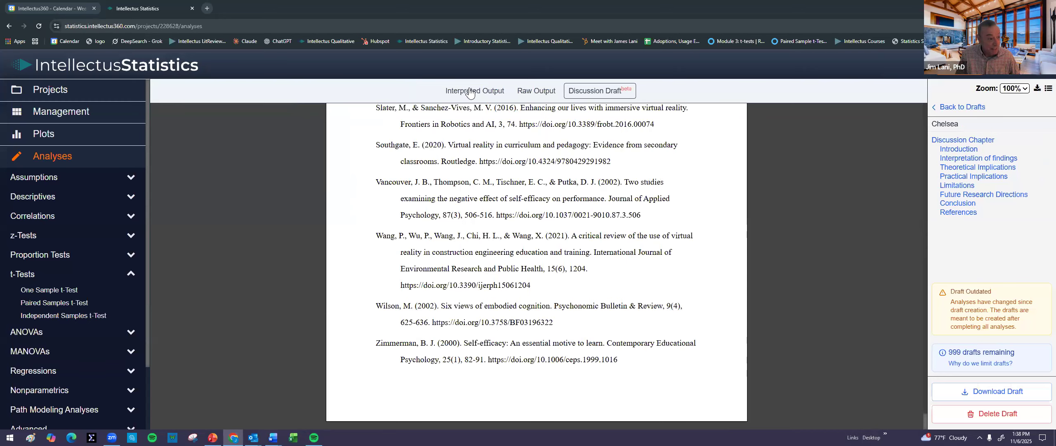
click(958, 149)
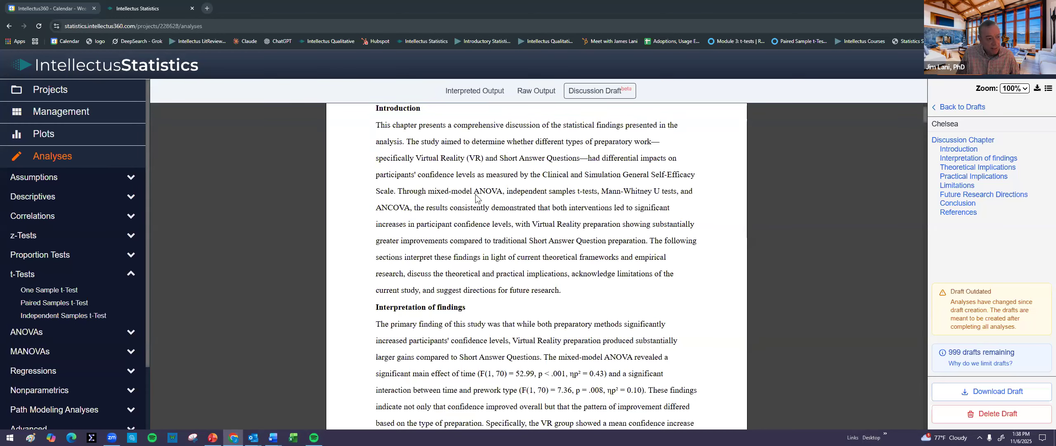
scroll(535, 239, down, 3)
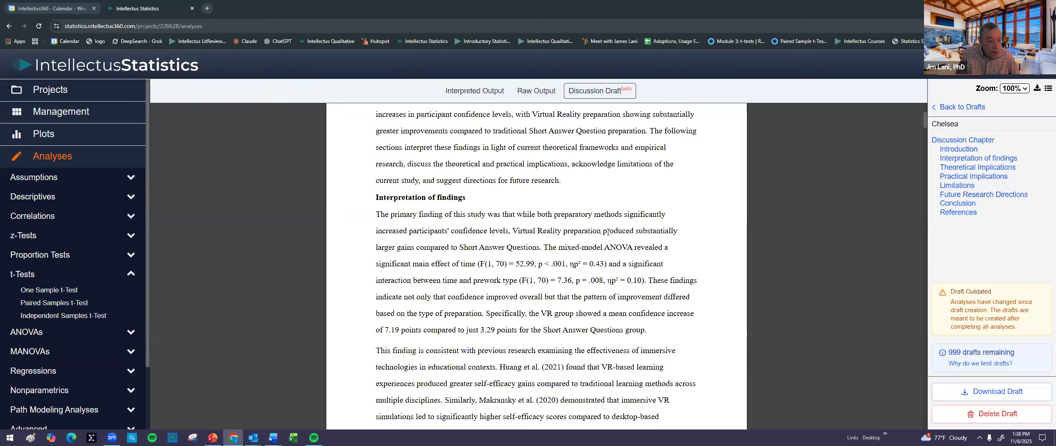
drag(627, 231, 541, 249)
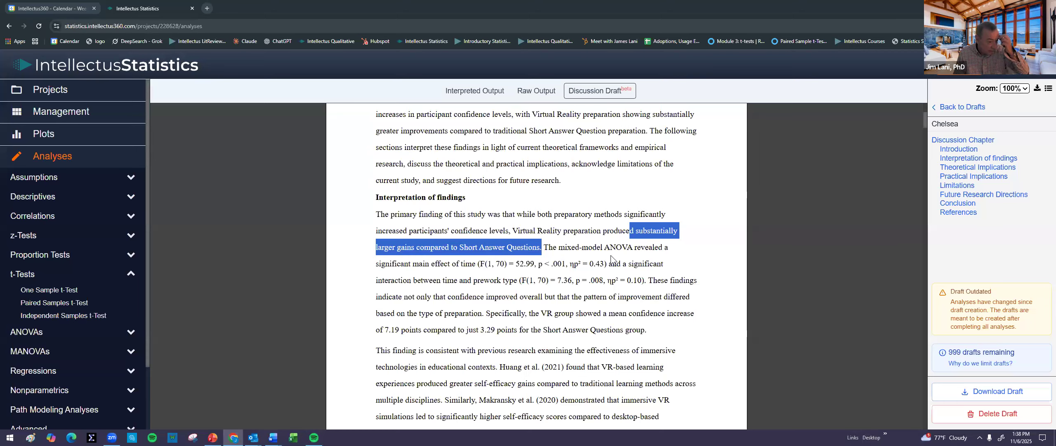
scroll(637, 190, down, 1)
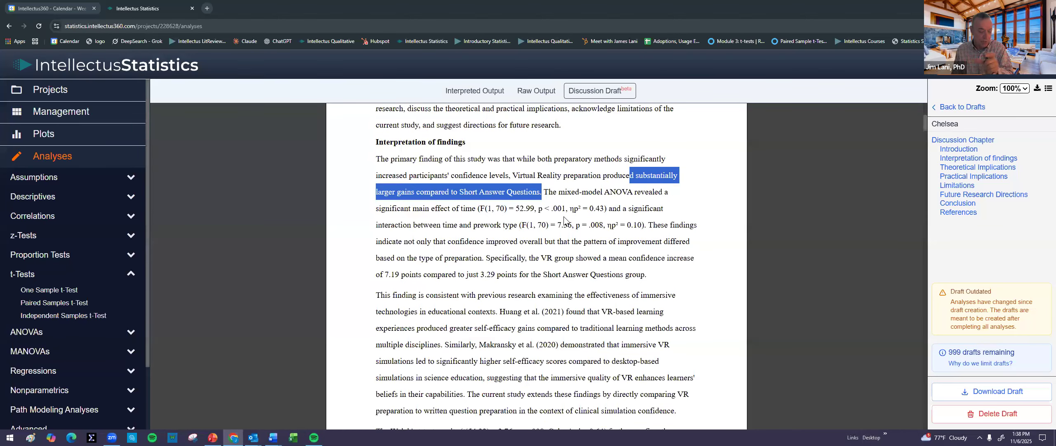
scroll(581, 265, down, 1)
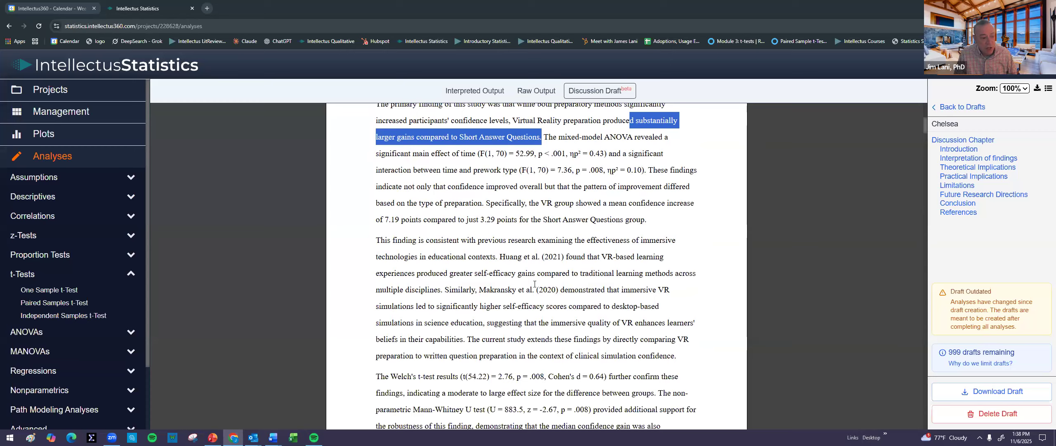
scroll(520, 289, down, 1)
scroll(451, 310, down, 1)
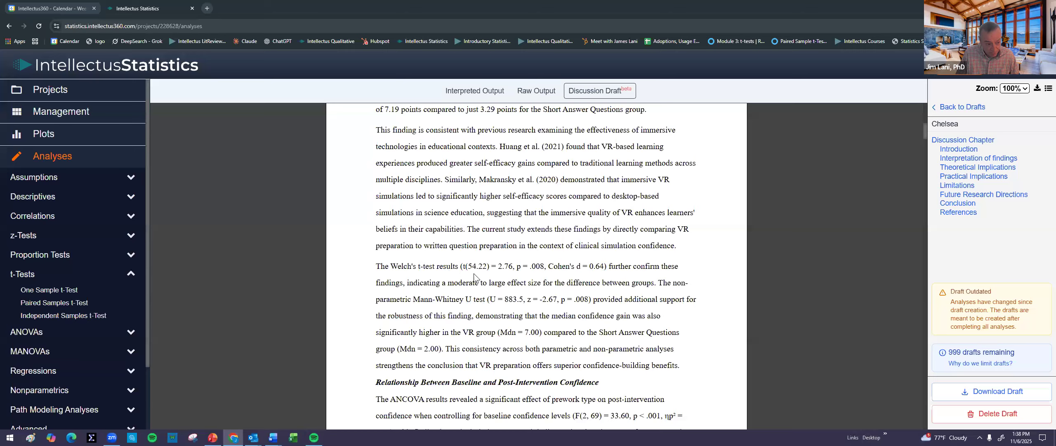
scroll(493, 285, down, 3)
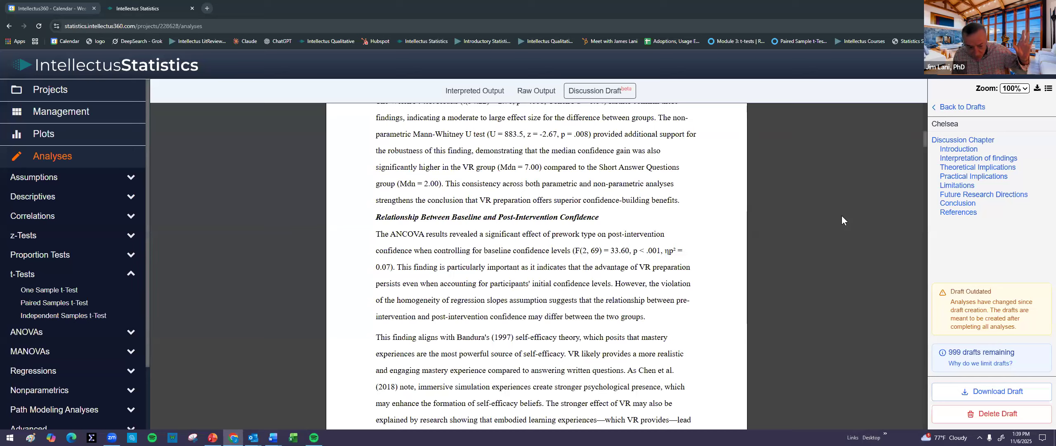
scroll(559, 240, down, 3)
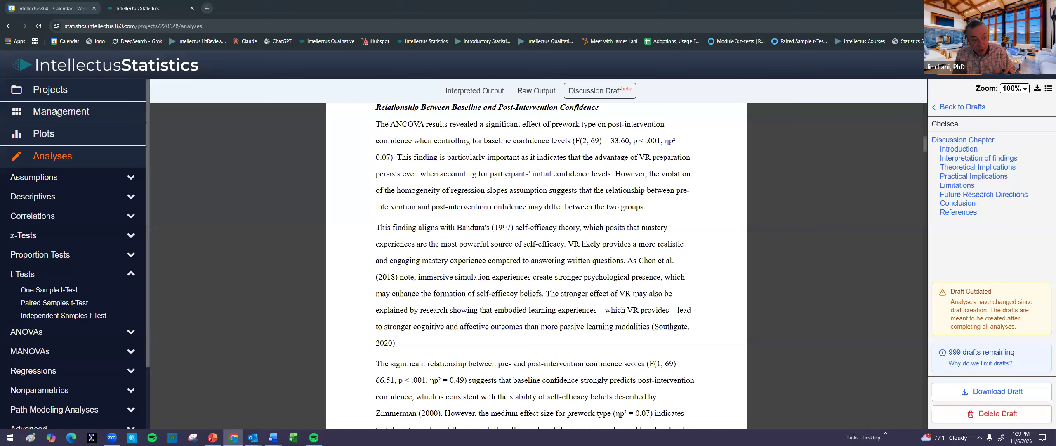
drag(448, 227, 515, 227)
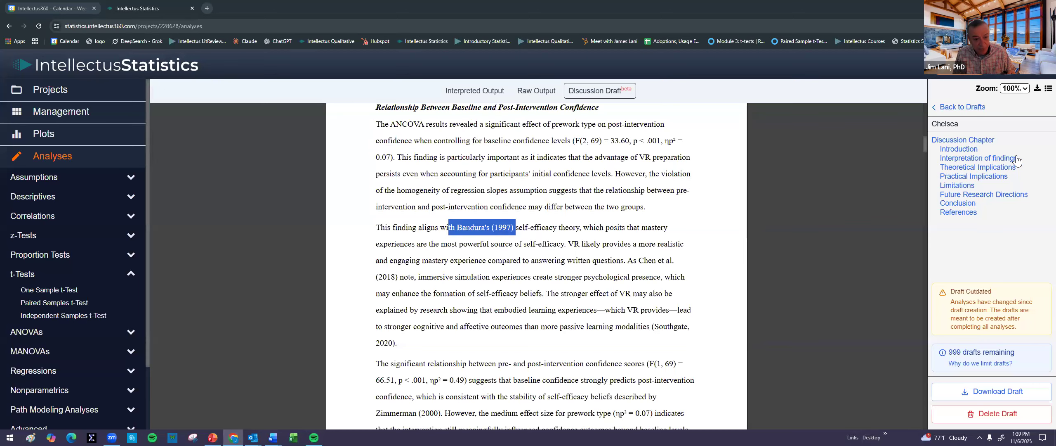
- Review the draft's theoretical and practical implications, limitations, future research directions, conclusion and references
scroll(716, 249, down, 10)
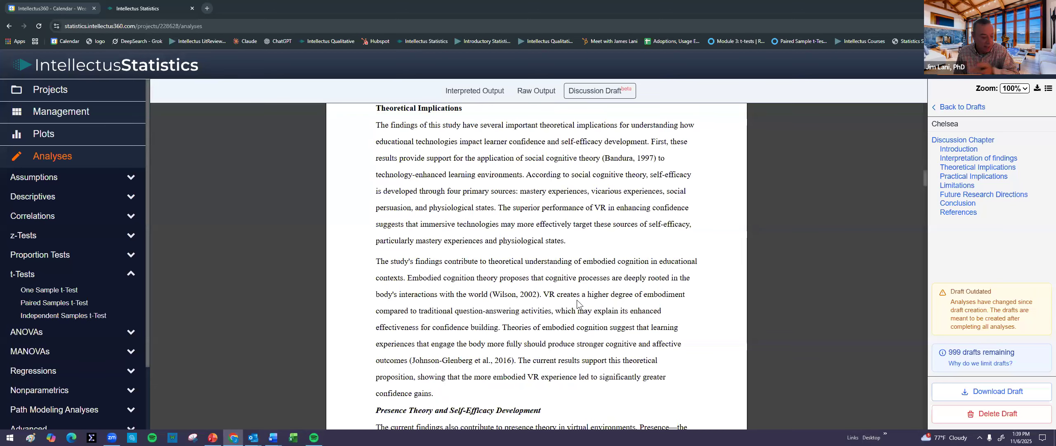
click(974, 176)
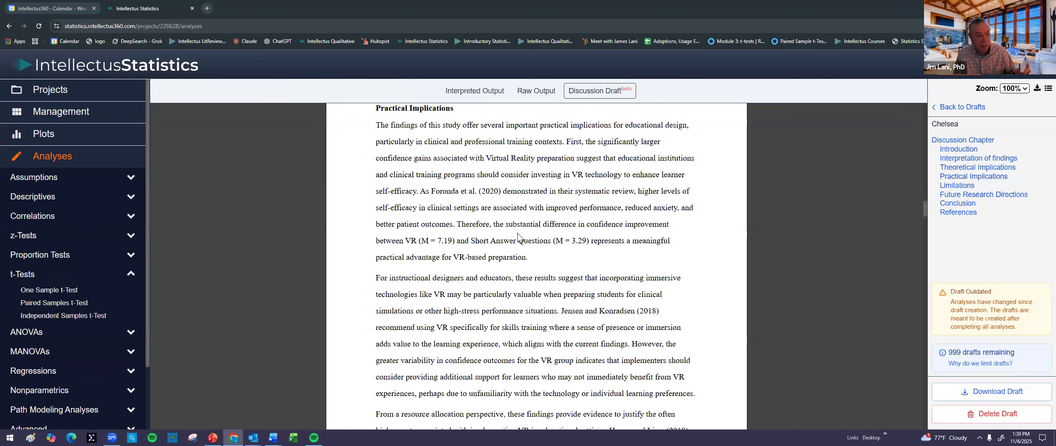
click(961, 186)
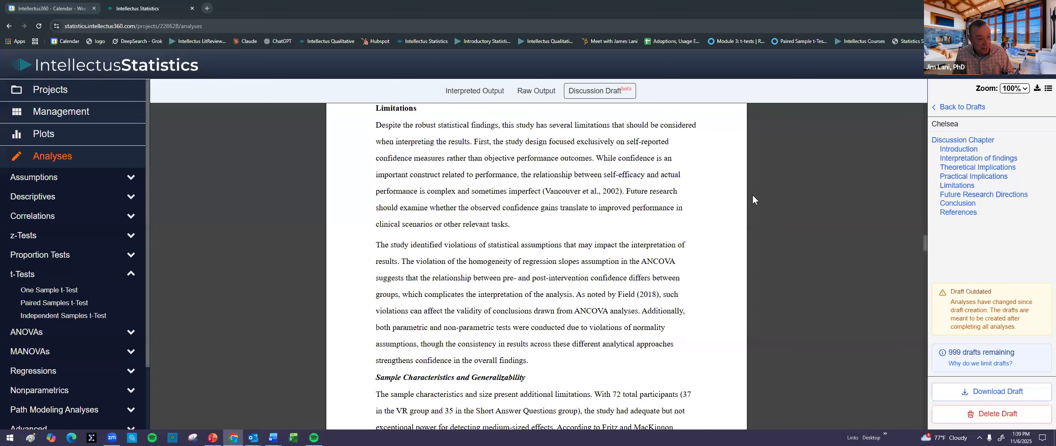
click(961, 195)
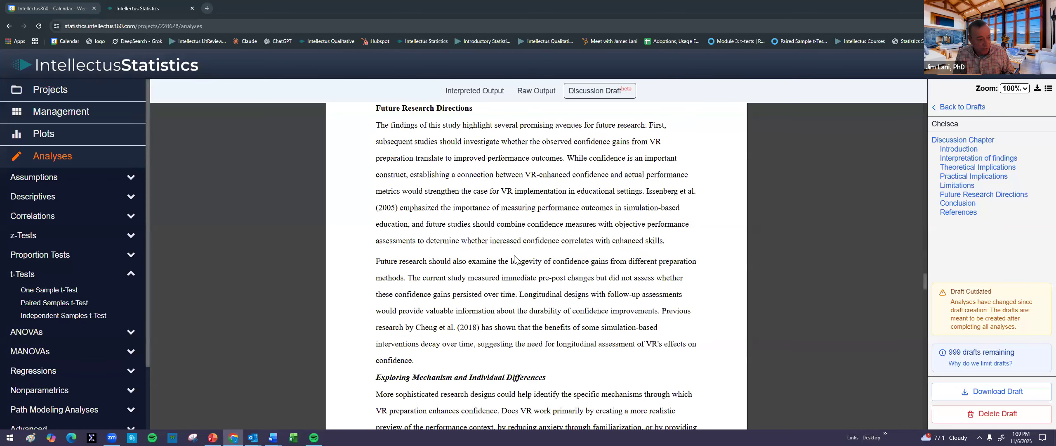
scroll(520, 260, down, 2)
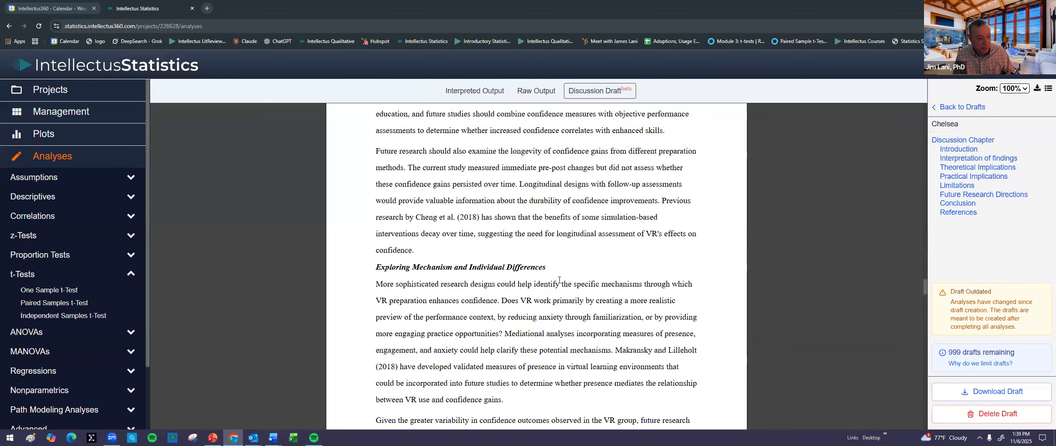
click(957, 213)
scroll(621, 257, up, 3)
scroll(616, 255, up, 4)
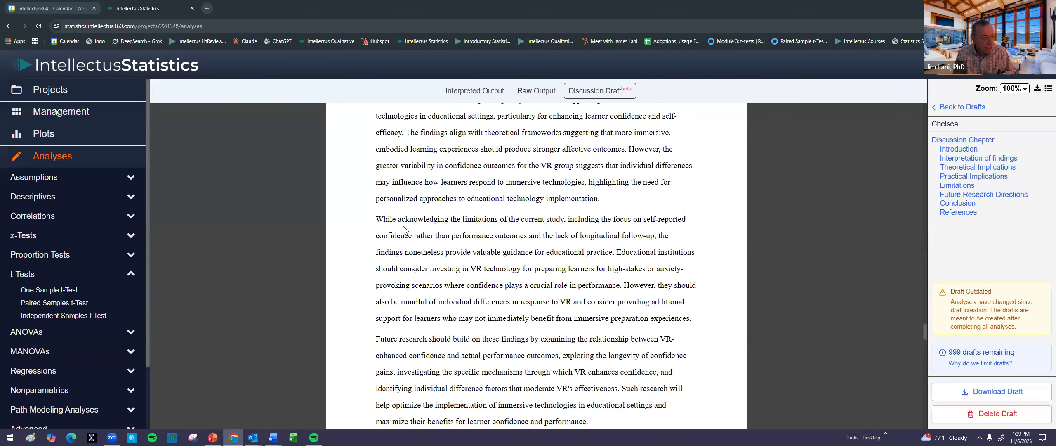
drag(557, 227, 574, 228)
scroll(574, 231, down, 20)
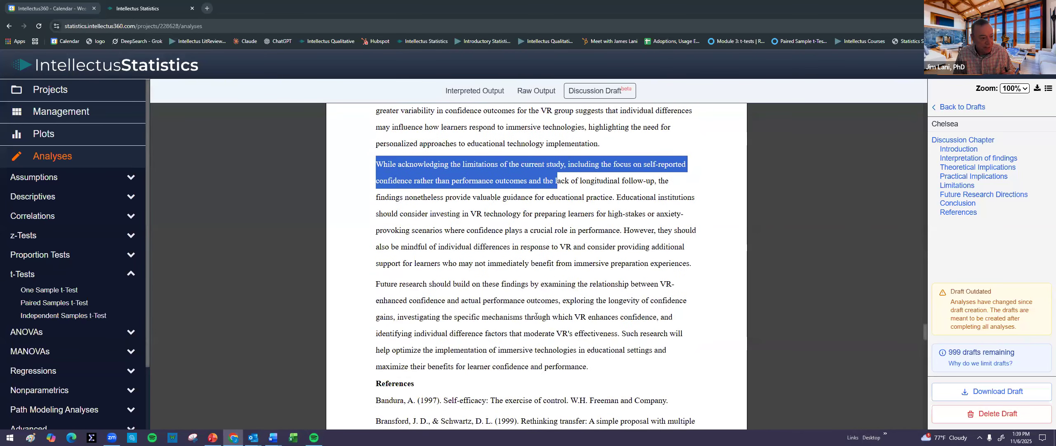
scroll(408, 276, down, 4)
drag(380, 244, 501, 260)
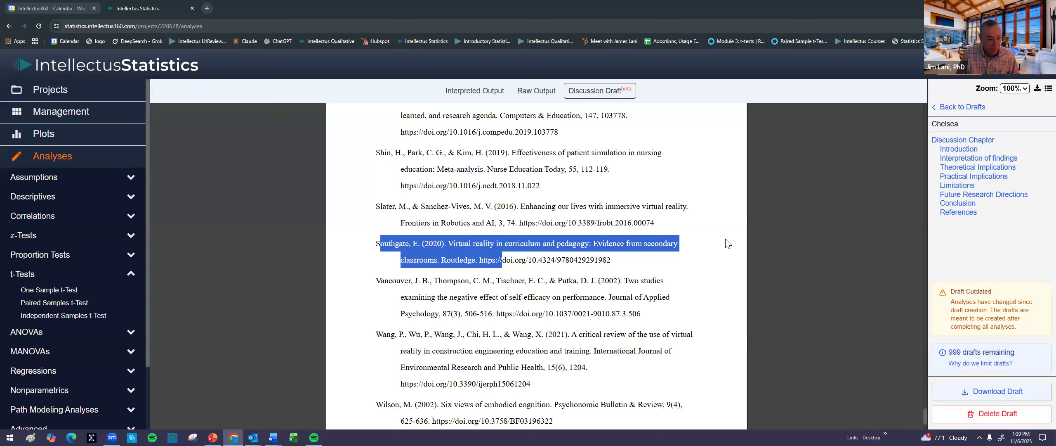
- Leave the discussion draft, return to the project list and load the shared project Paired_T_Test_Data_upload
click(459, 94)
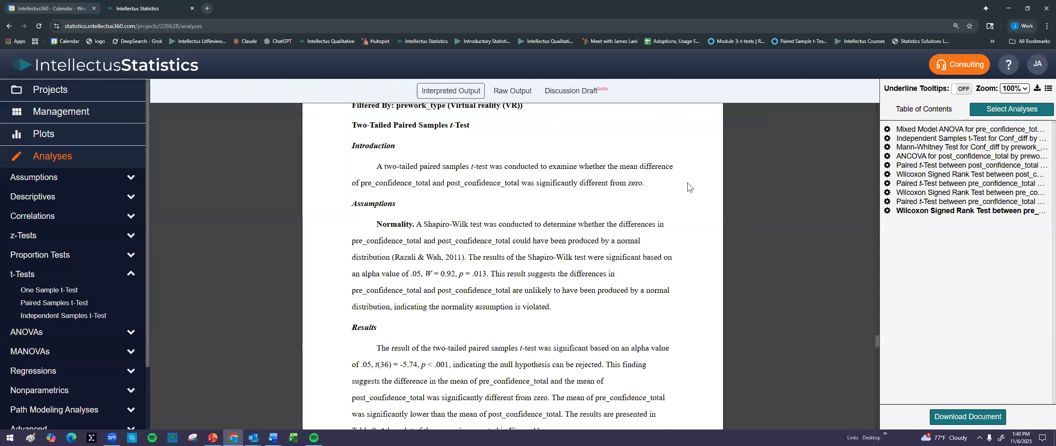
click(64, 94)
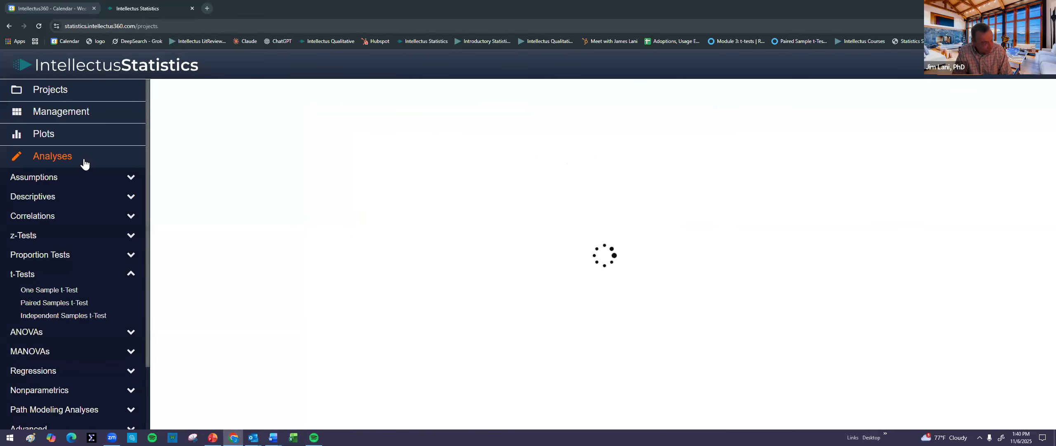
click(1007, 204)
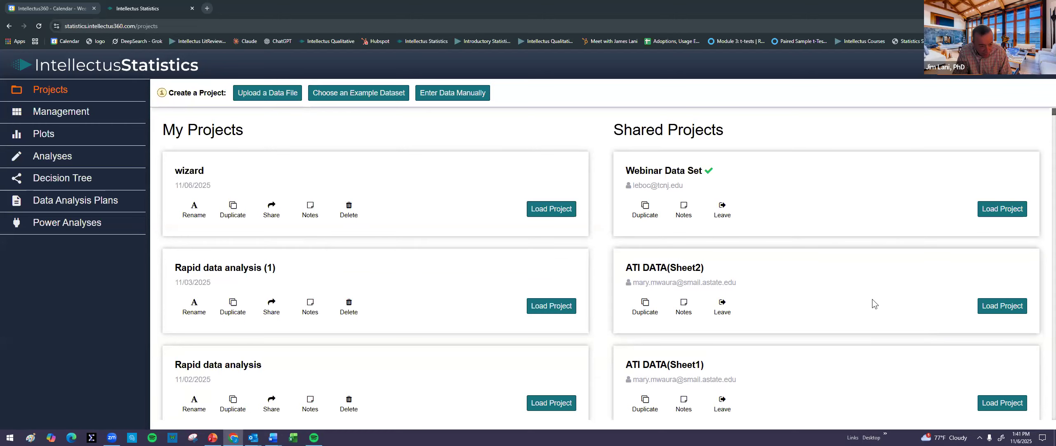
scroll(875, 303, down, 3)
scroll(842, 359, down, 1)
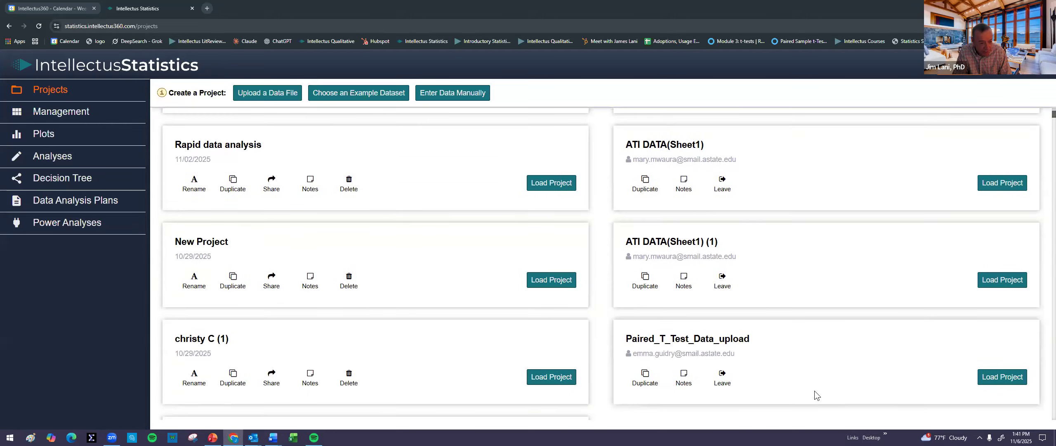
click(1002, 377)
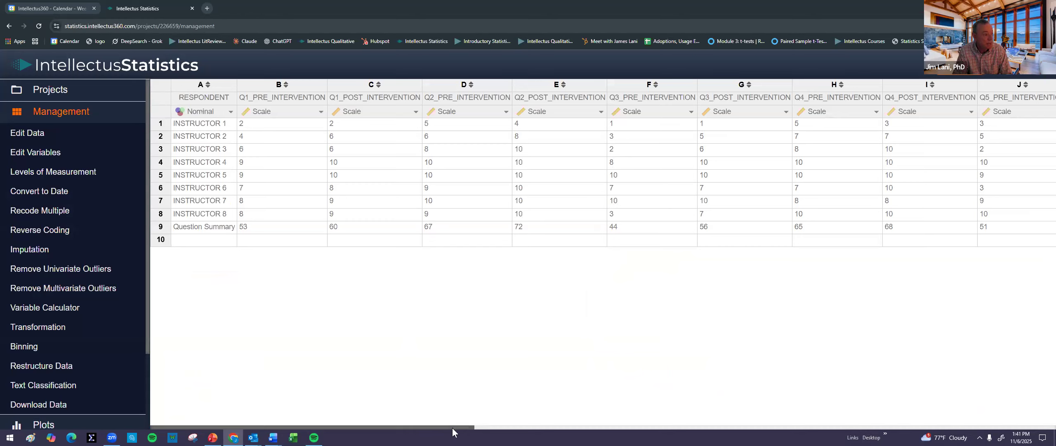
- Inspect the paired t-test data set, checking the Question Summary row, the instructor totals and the question total pre- and post-intervention columns
click(214, 227)
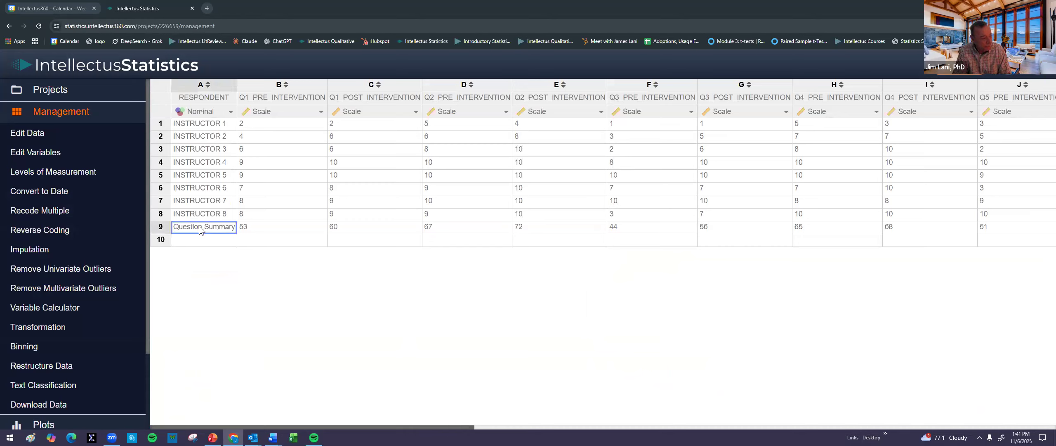
click(36, 135)
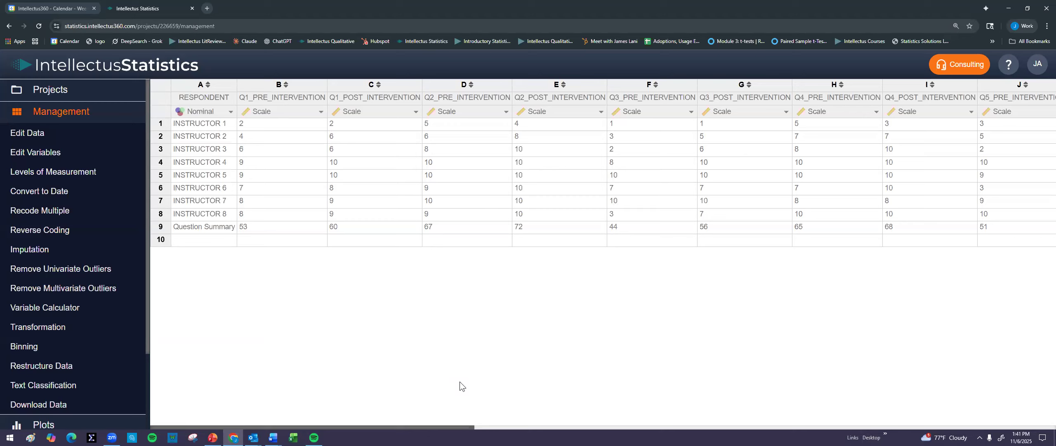
drag(468, 429, 484, 431)
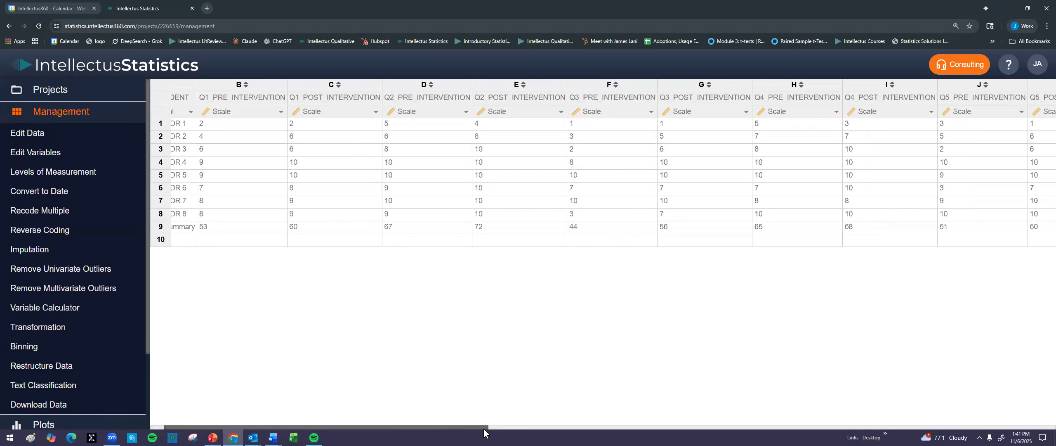
drag(484, 431, 460, 432)
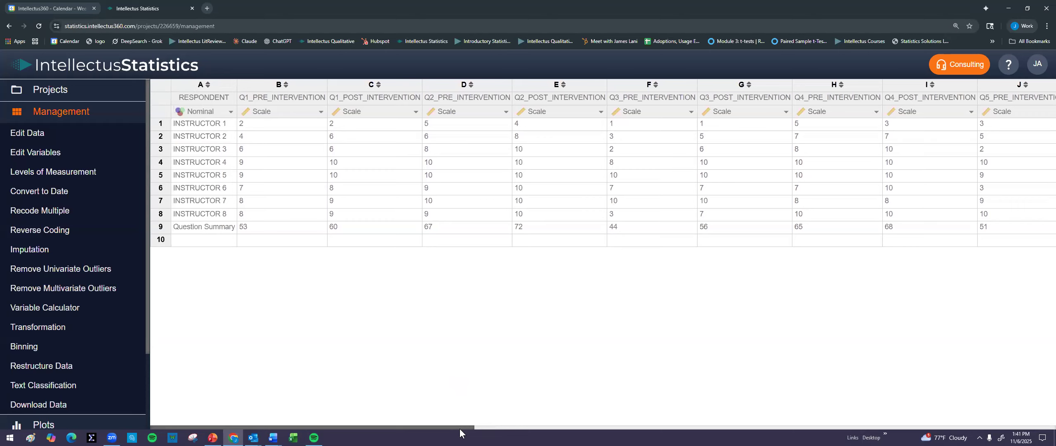
drag(460, 429, 1042, 430)
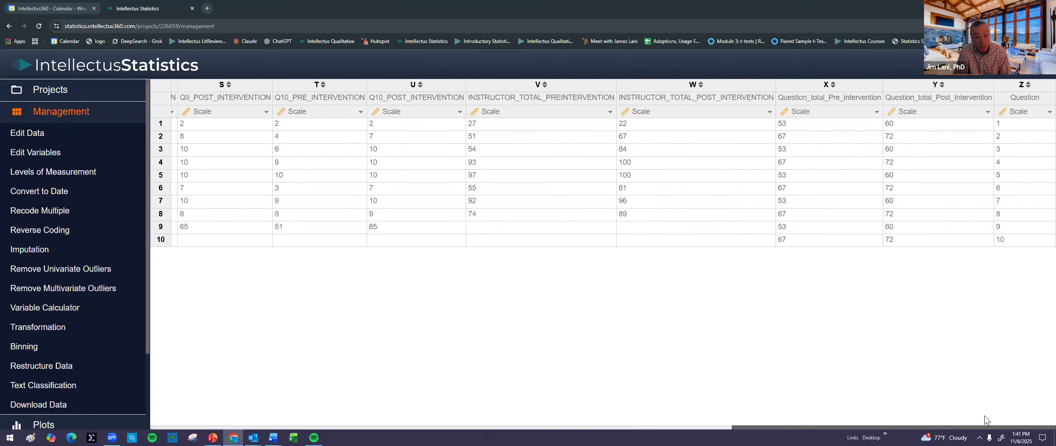
click(803, 240)
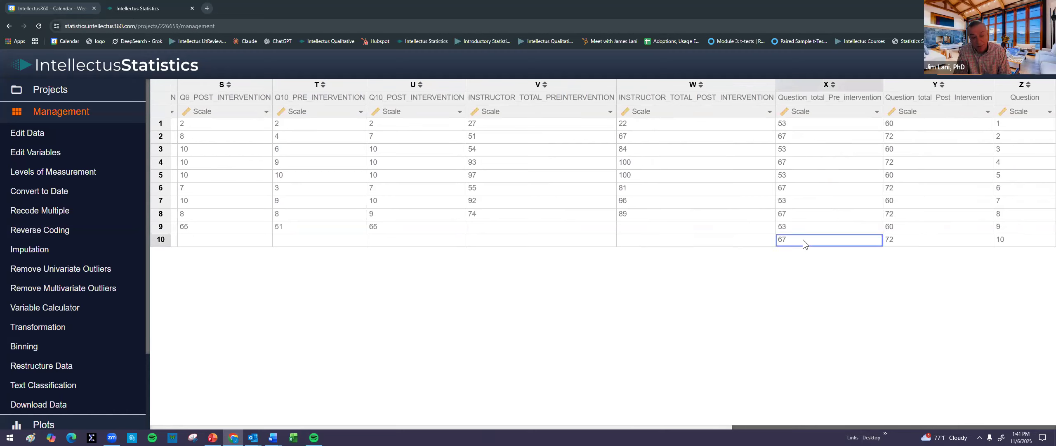
- Compare the question total pre- and post-intervention columns, highlighting rows 1–8 in each and the extra row 10 values
click(916, 241)
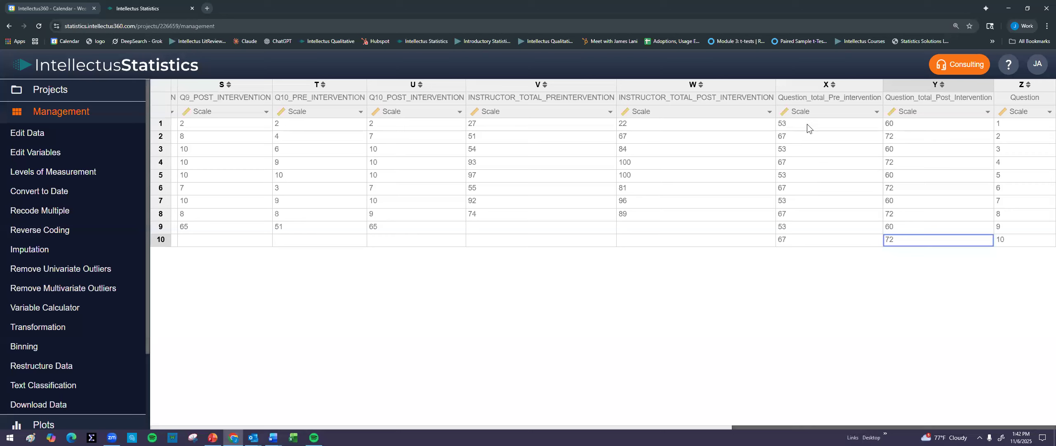
drag(802, 128, 828, 224)
drag(905, 127, 923, 225)
drag(808, 238, 940, 251)
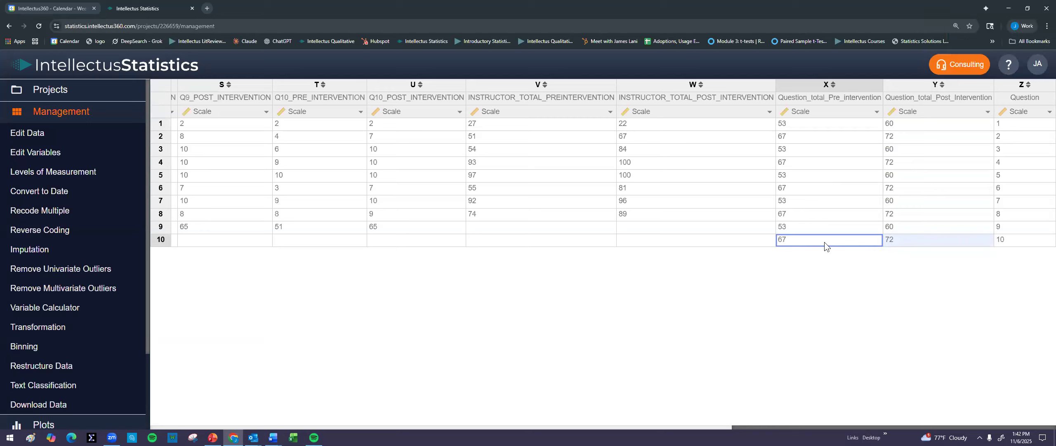
drag(785, 122, 807, 211)
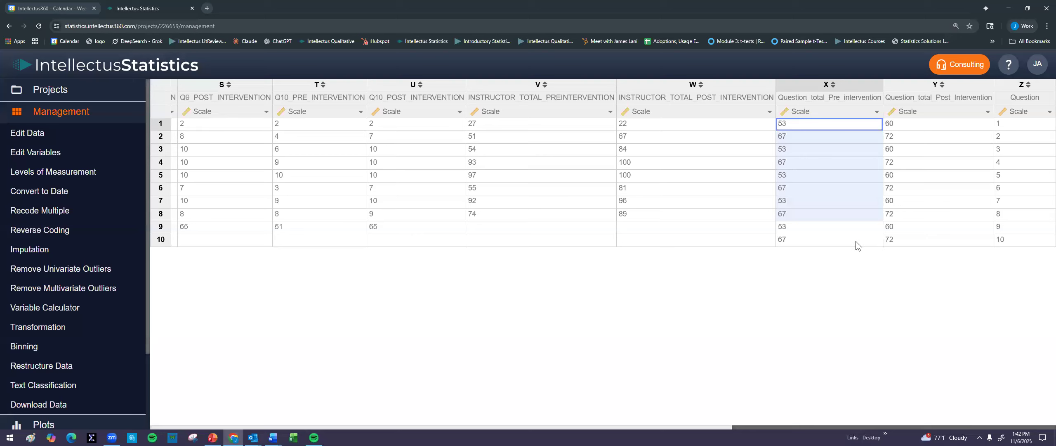
drag(805, 125, 819, 210)
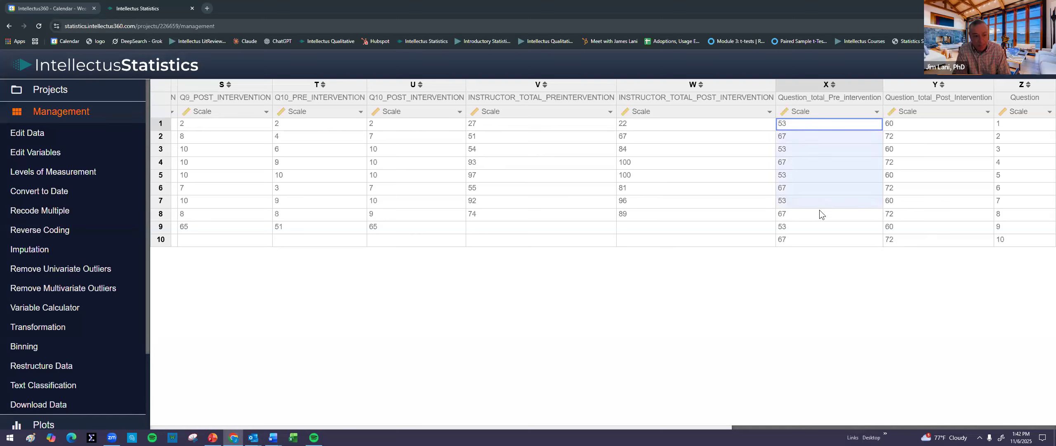
drag(920, 123, 924, 217)
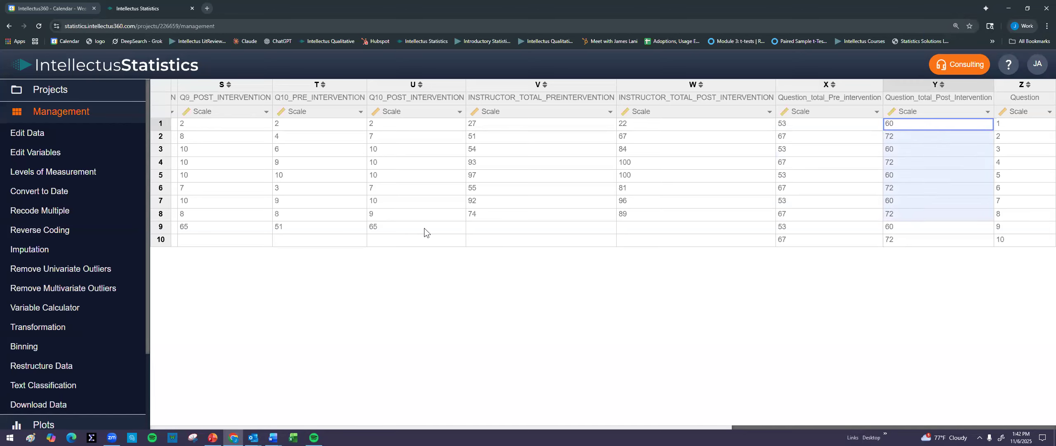
- Edit the data set to clear rows 9 and 10, and save the change
click(375, 228)
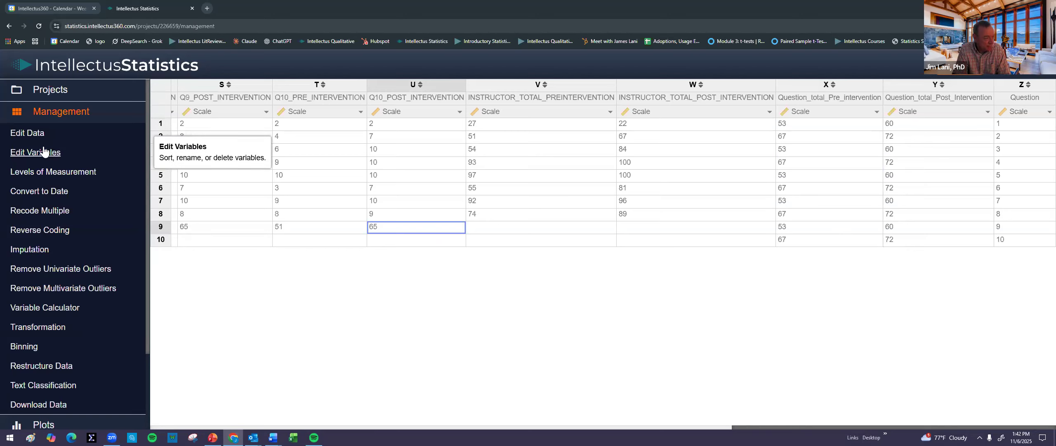
click(38, 134)
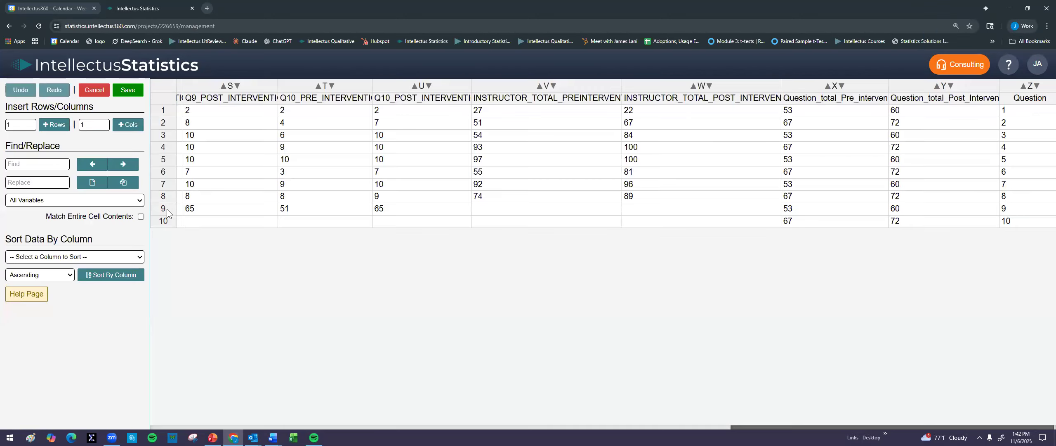
drag(167, 209, 168, 220)
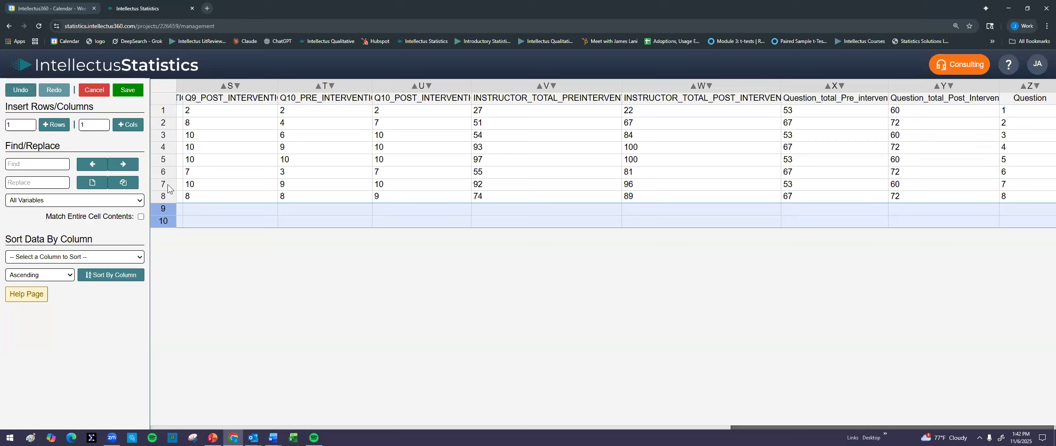
key(Delete)
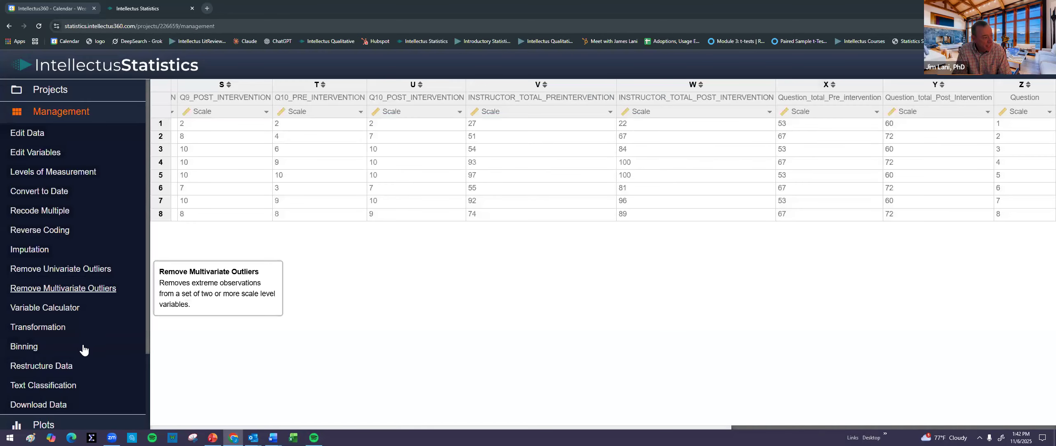
- Open the project's analyses and examine the instructor-total paired t-test introduction, highlighting INSTRUCTOR_TOTAL_PREINTERVENTION
scroll(55, 314, down, 3)
click(55, 354)
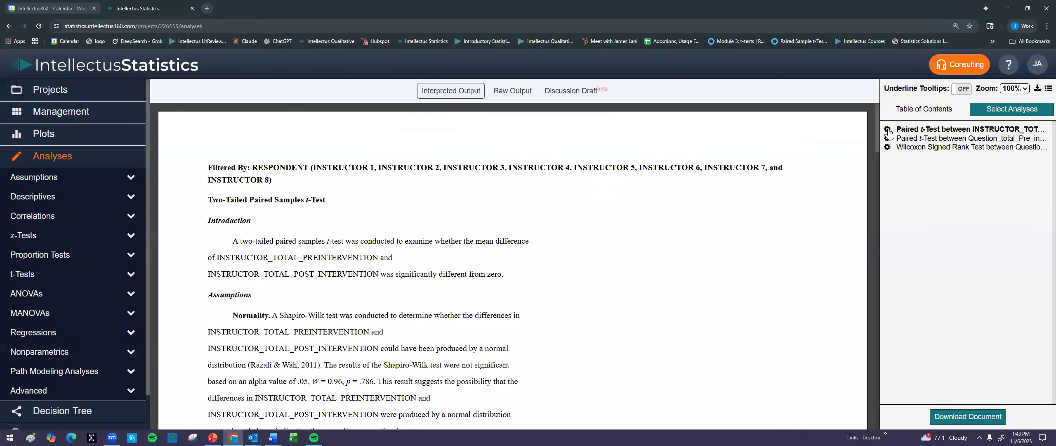
click(888, 129)
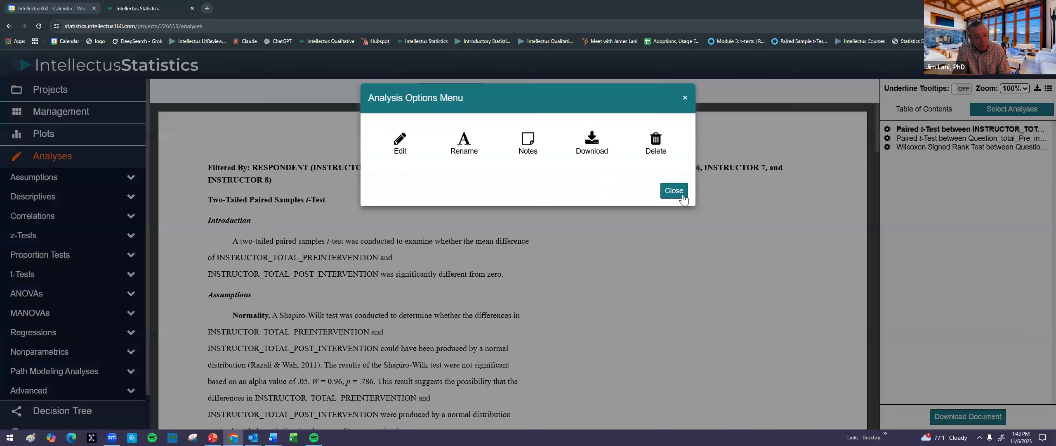
click(395, 257)
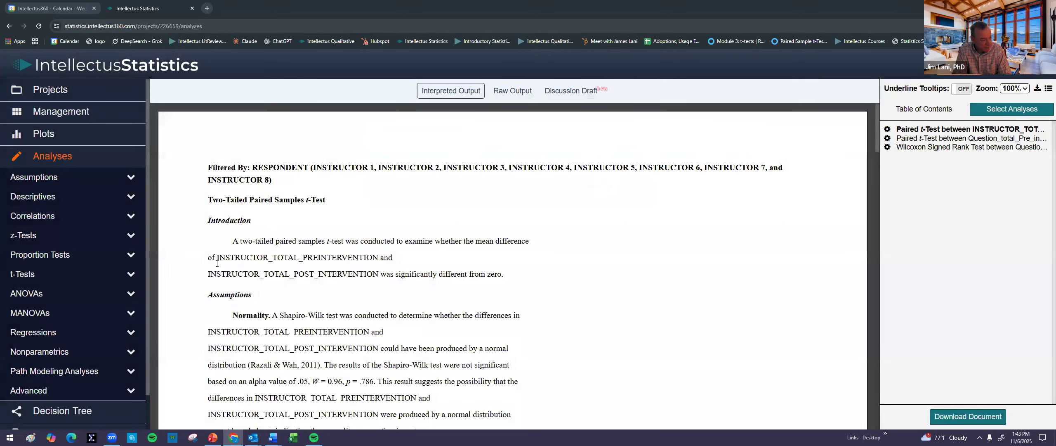
drag(218, 257, 408, 259)
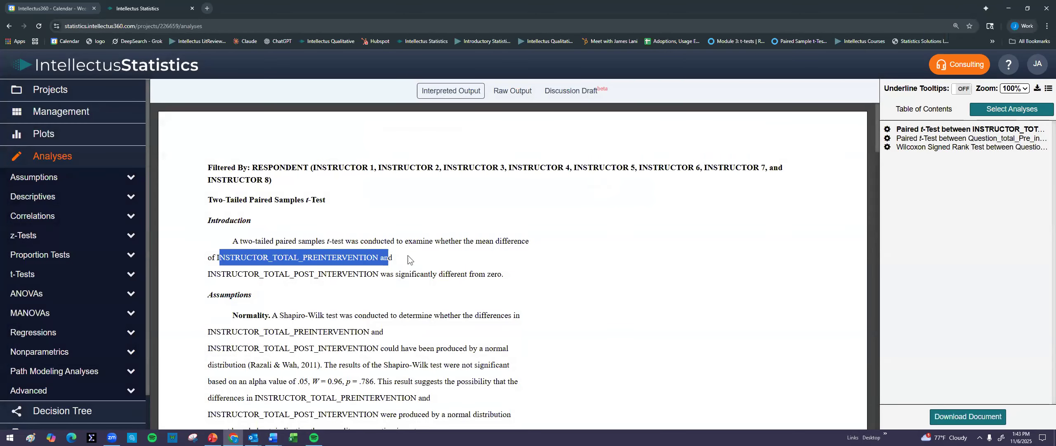
- Open the instructor-total paired t-test for editing, review its two variables and RESPONDENT filter, and close it without recalculating
click(888, 130)
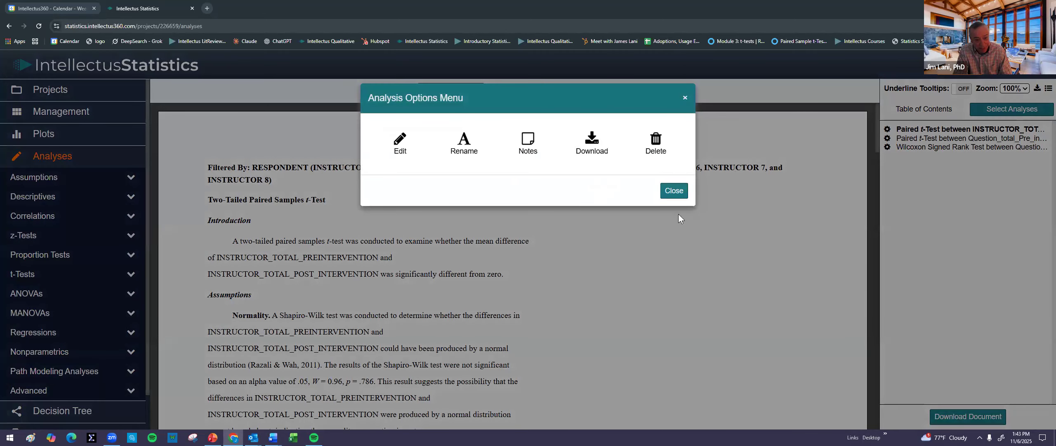
click(675, 191)
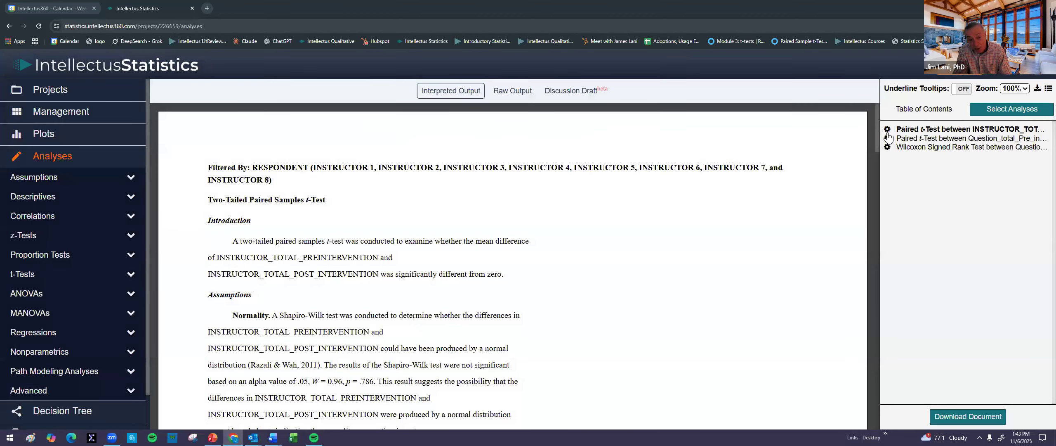
click(888, 131)
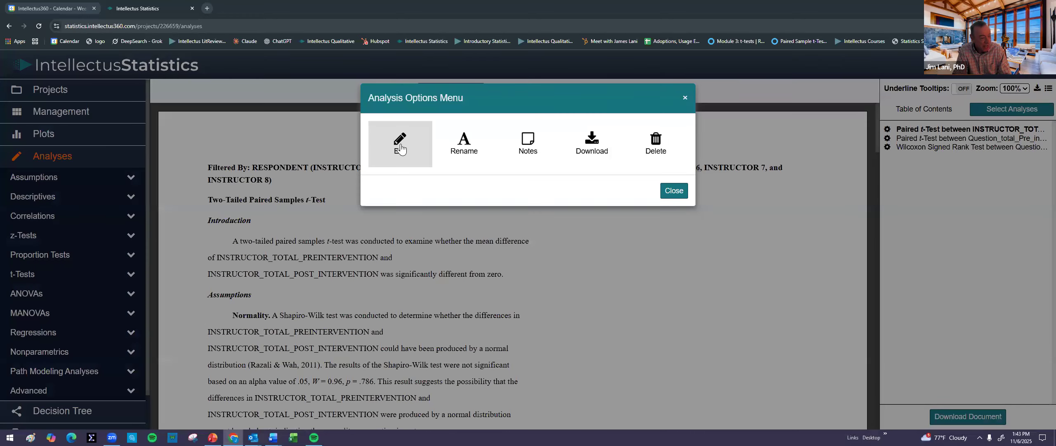
click(398, 144)
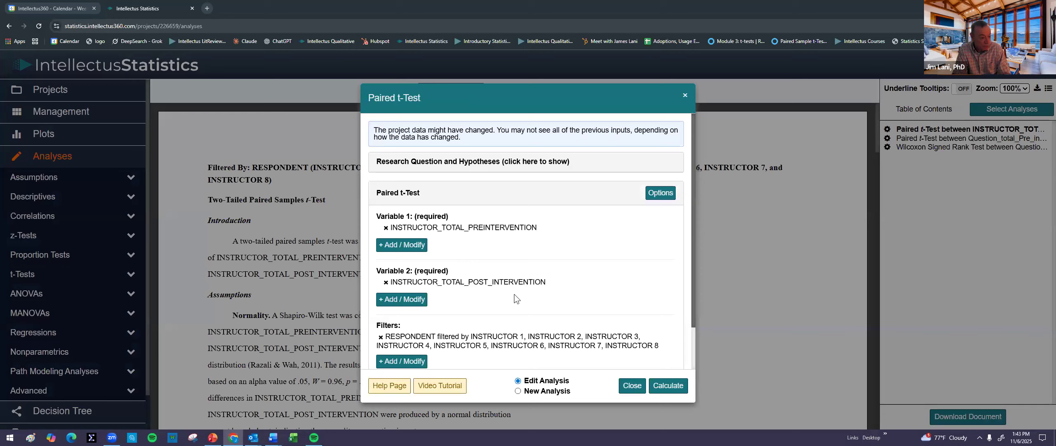
scroll(517, 297, down, 1)
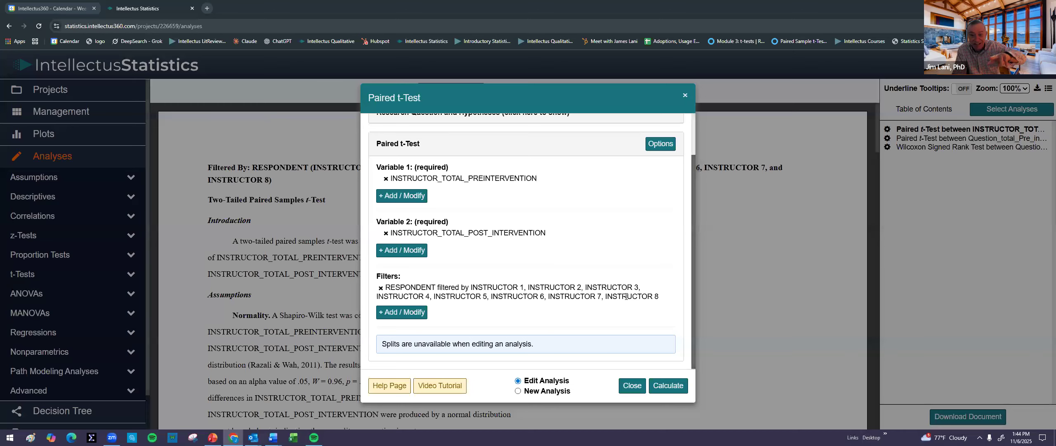
click(632, 385)
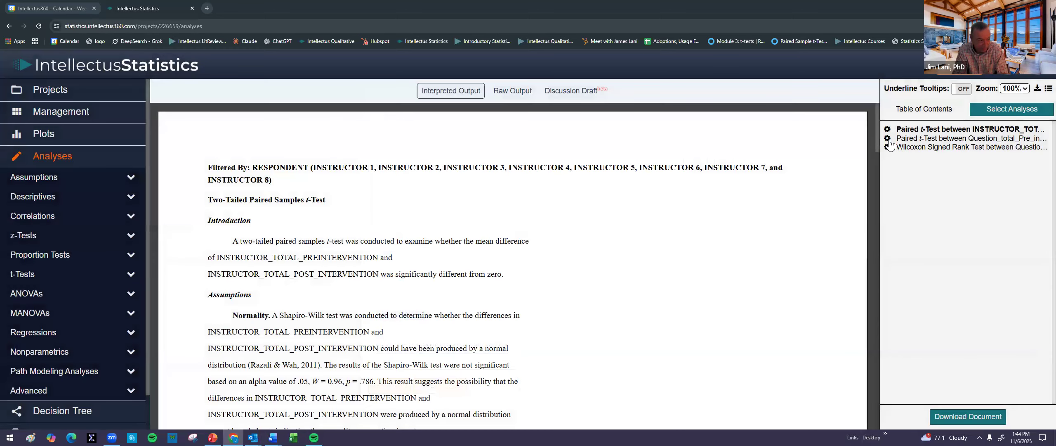
- Recalculate the existing paired t-test between Question_total_Pre_intervention and Question_total_Post_Intervention without filters, and add it to the analysis document
click(887, 140)
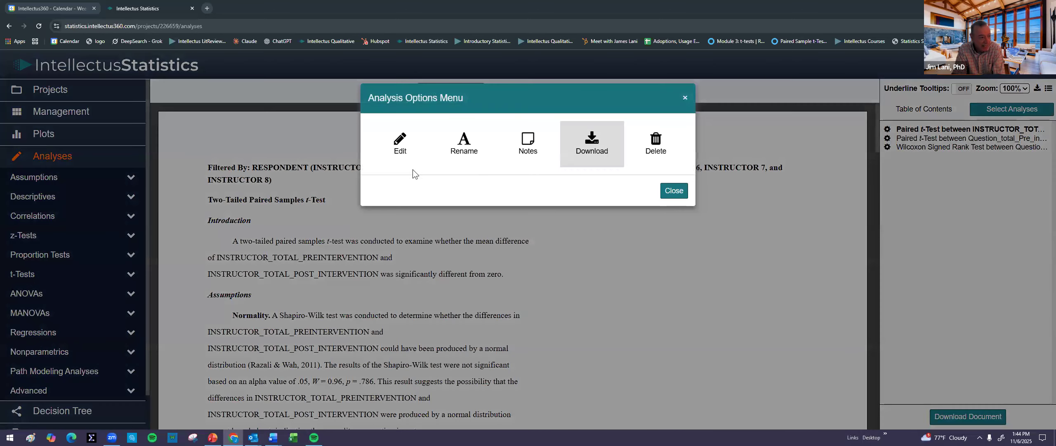
click(401, 147)
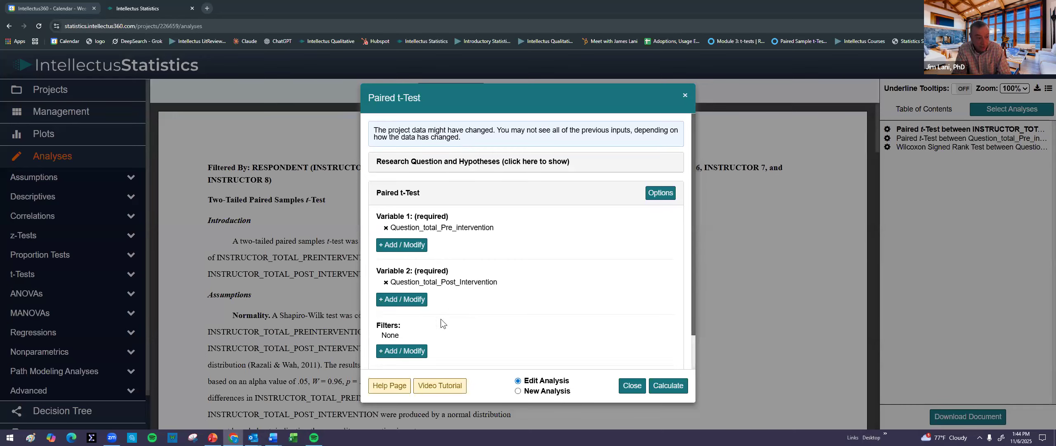
scroll(441, 319, down, 1)
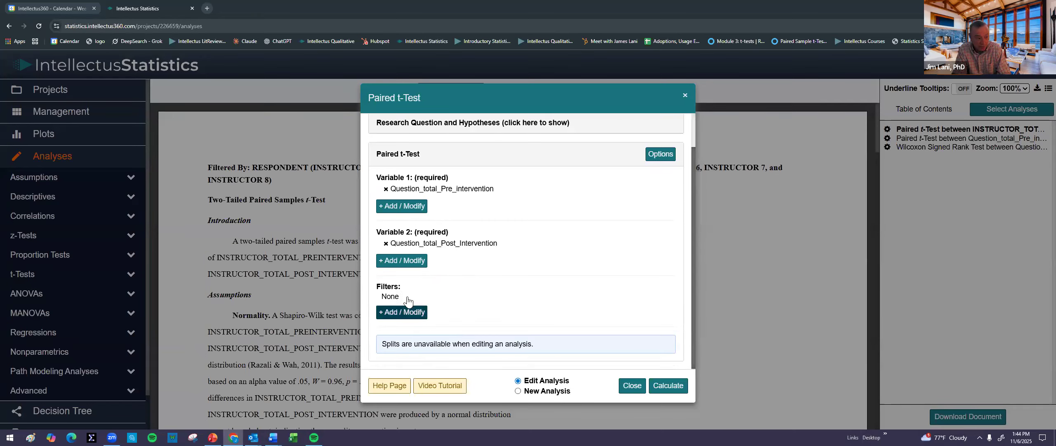
scroll(415, 312, up, 1)
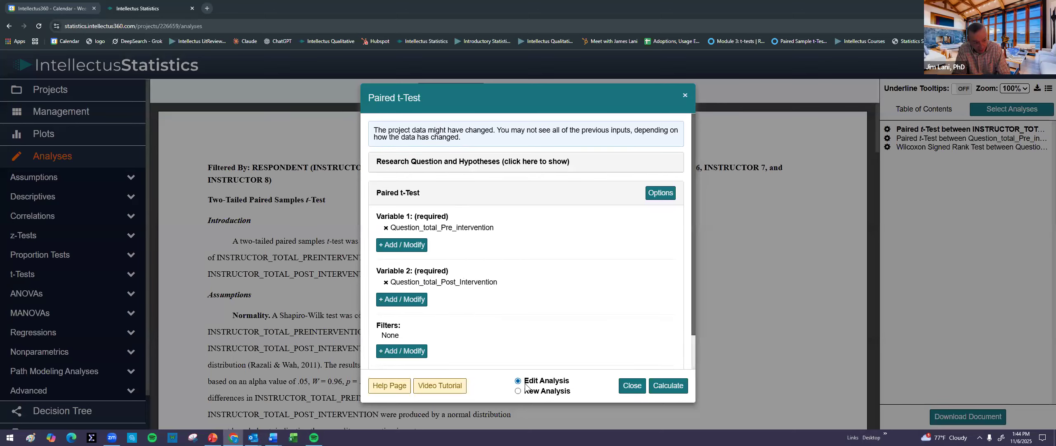
click(670, 387)
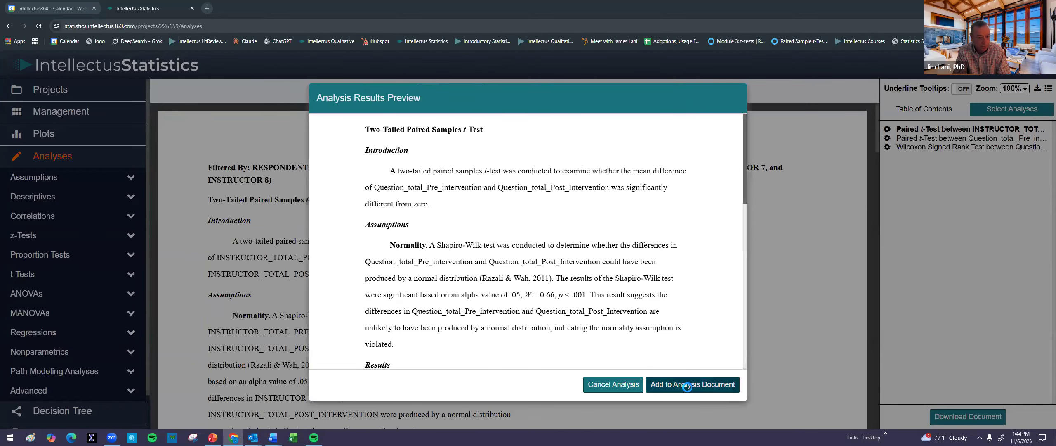
click(692, 384)
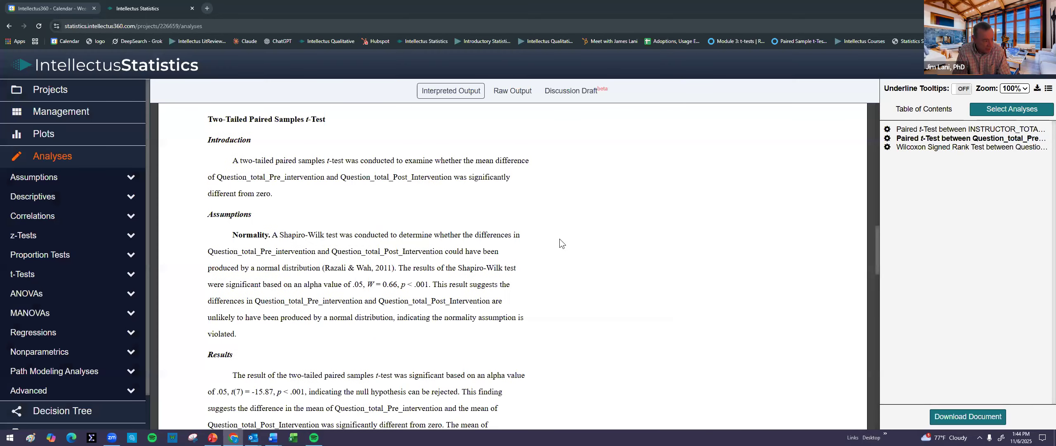
- Review the recalculated question-total t-test results, Table 2 and the means bar plot, highlighting the p value in the table
scroll(560, 239, down, 2)
scroll(456, 209, down, 2)
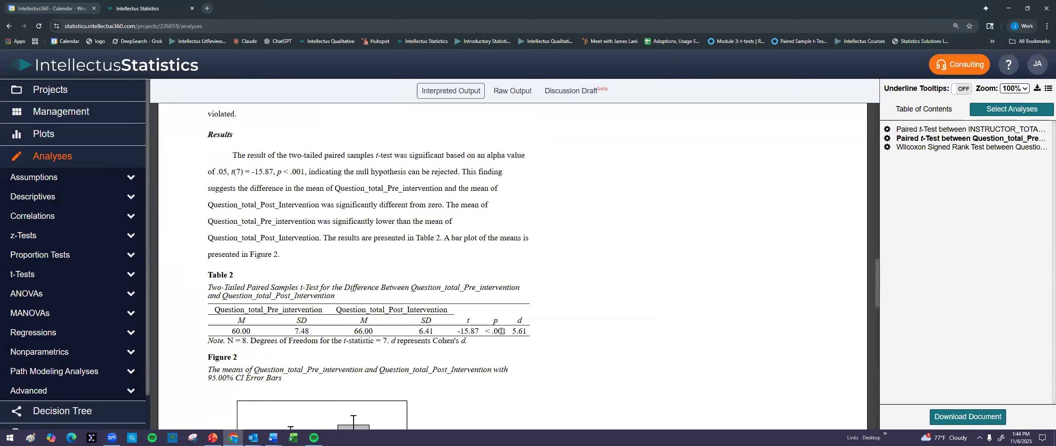
scroll(530, 346, down, 3)
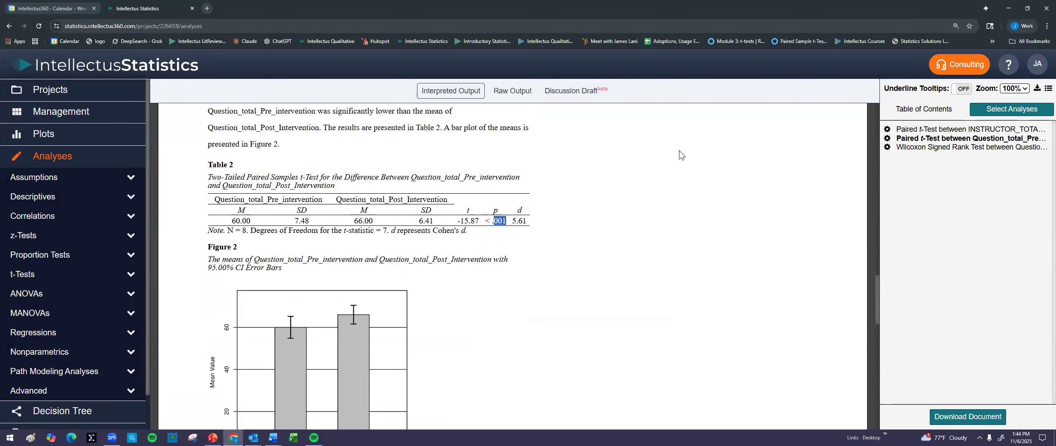
scroll(680, 150, up, 2)
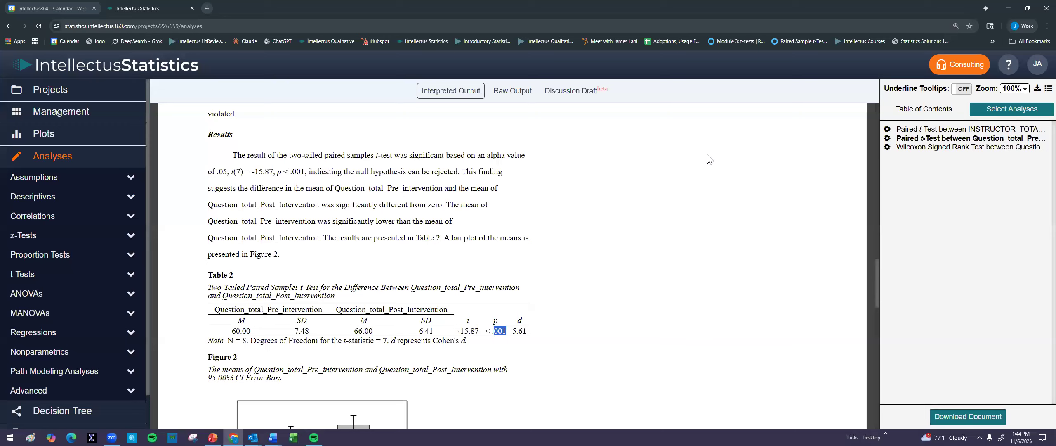
- Recheck the instructor and question total columns in the edited data set, and return to the analyses
click(68, 111)
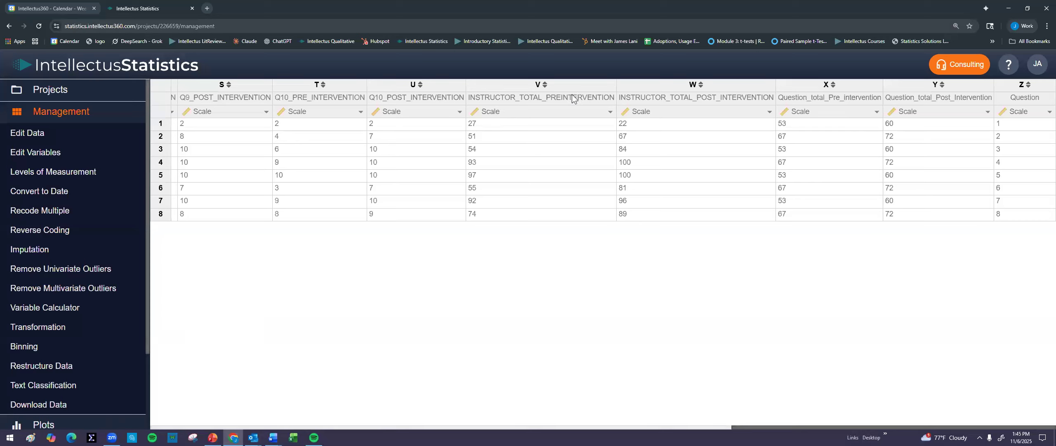
scroll(56, 351, down, 1)
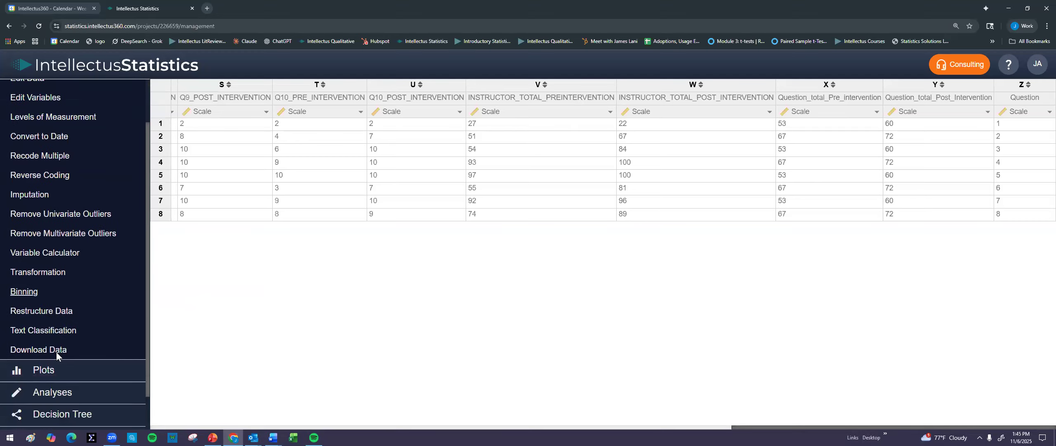
scroll(56, 351, down, 1)
click(56, 351)
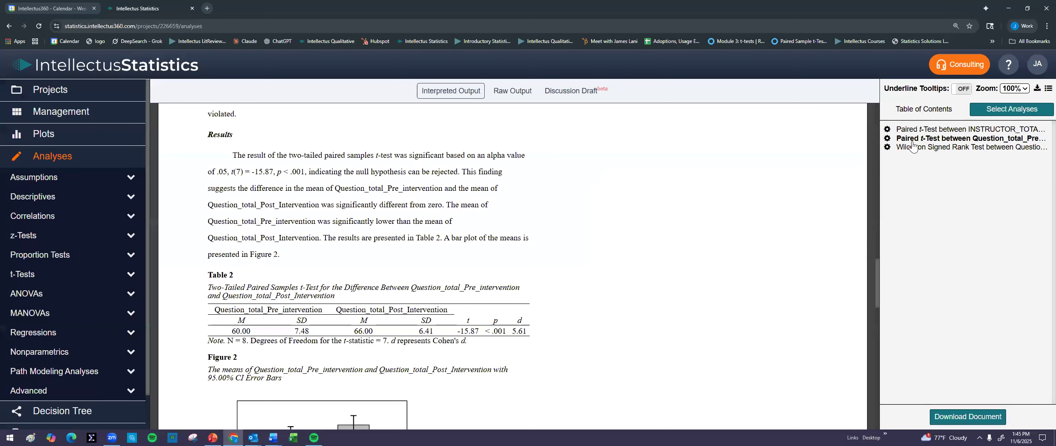
- Review the supplemental Wilcoxon signed rank test, highlight its p value in the results, and return to the question-total paired t-test
click(913, 147)
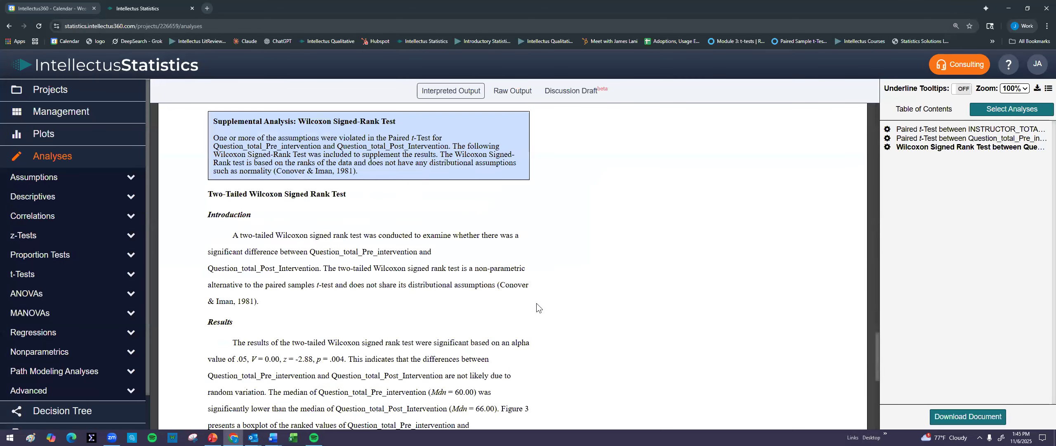
scroll(537, 306, down, 5)
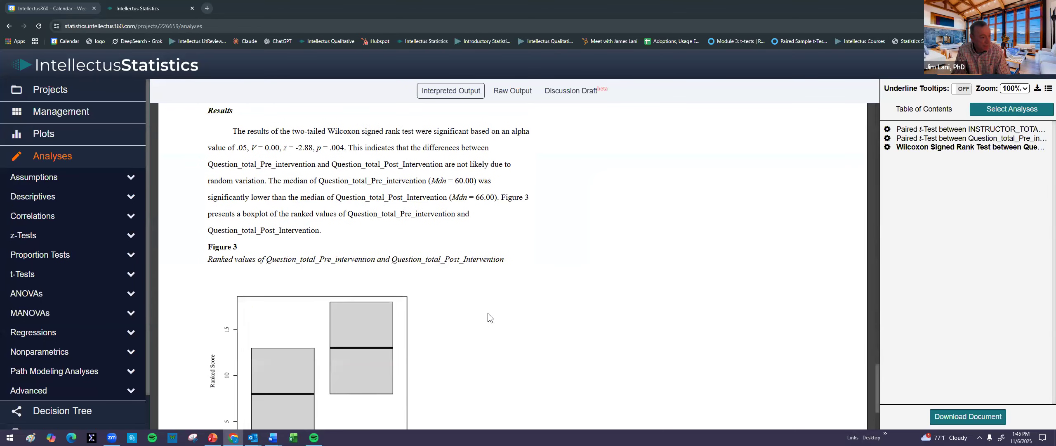
drag(321, 147, 346, 148)
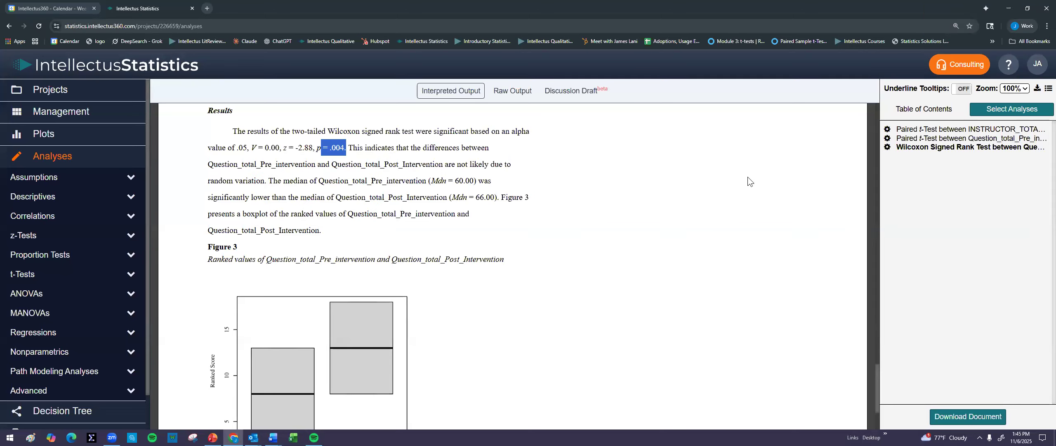
click(903, 141)
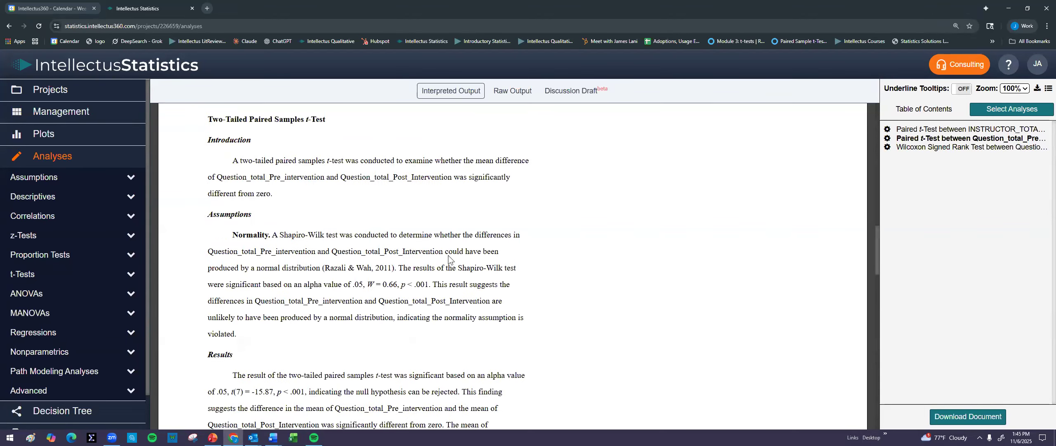
- Review the question-total paired t-test, highlighting the p values in its normality assessment and its results paragraph
scroll(449, 258, down, 3)
scroll(450, 258, down, 1)
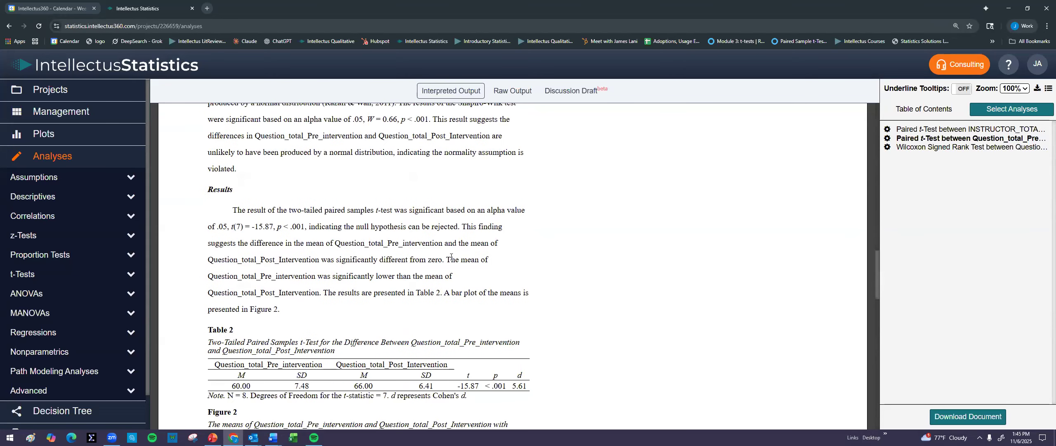
scroll(451, 257, up, 3)
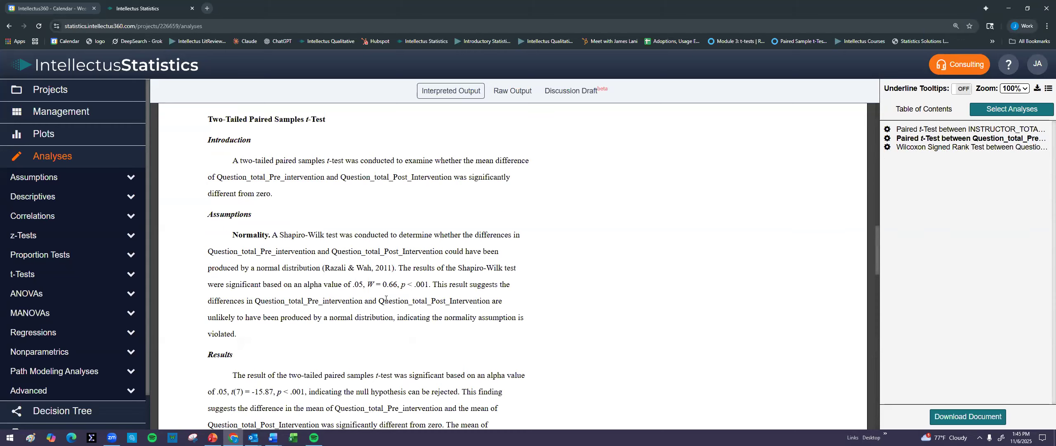
scroll(384, 298, up, 1)
scroll(375, 300, down, 1)
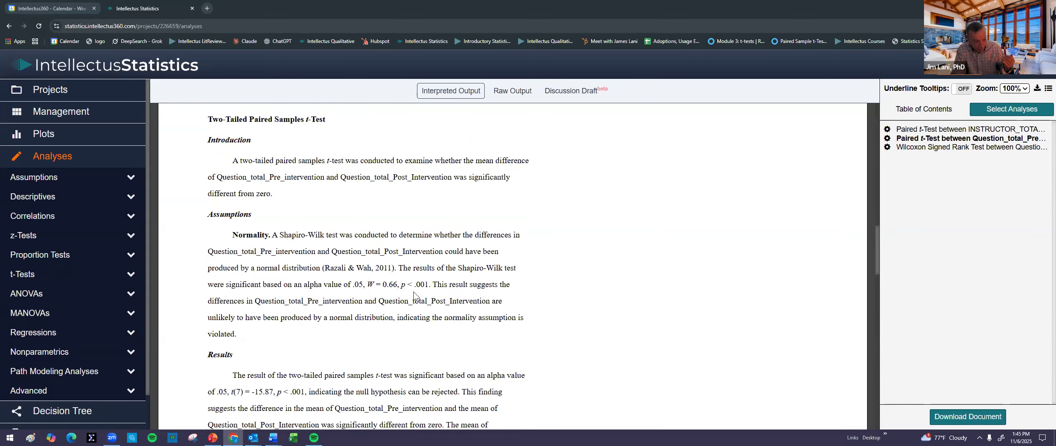
drag(396, 284, 429, 285)
scroll(437, 309, down, 3)
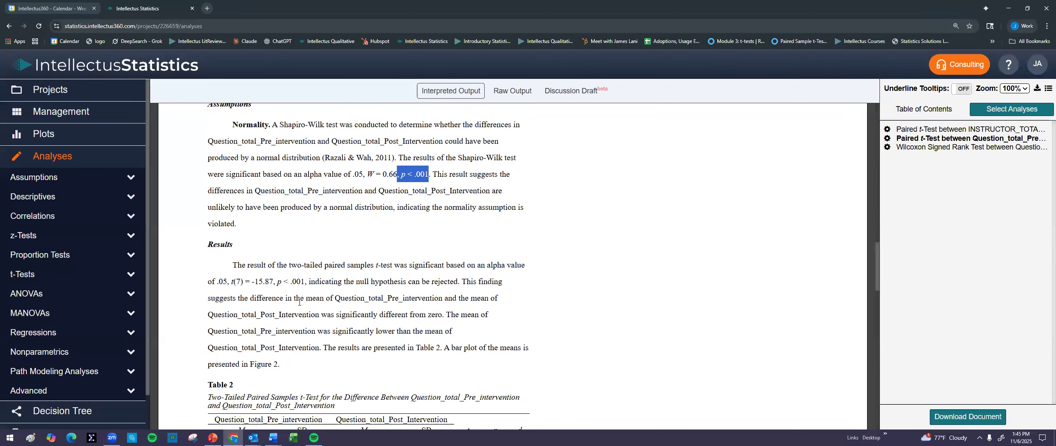
drag(305, 285, 276, 284)
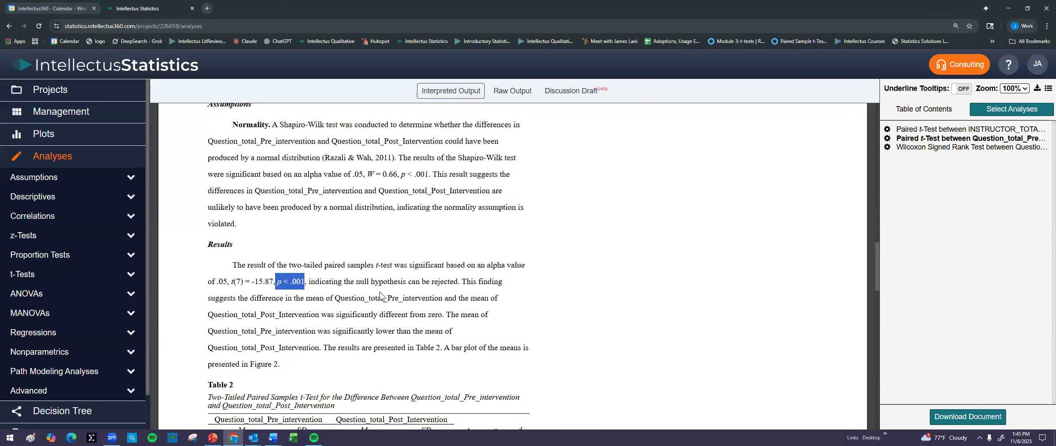
- Locate the supplemental Wilcoxon signed rank test for the question totals and highlight the p value in its results
scroll(380, 294, down, 15)
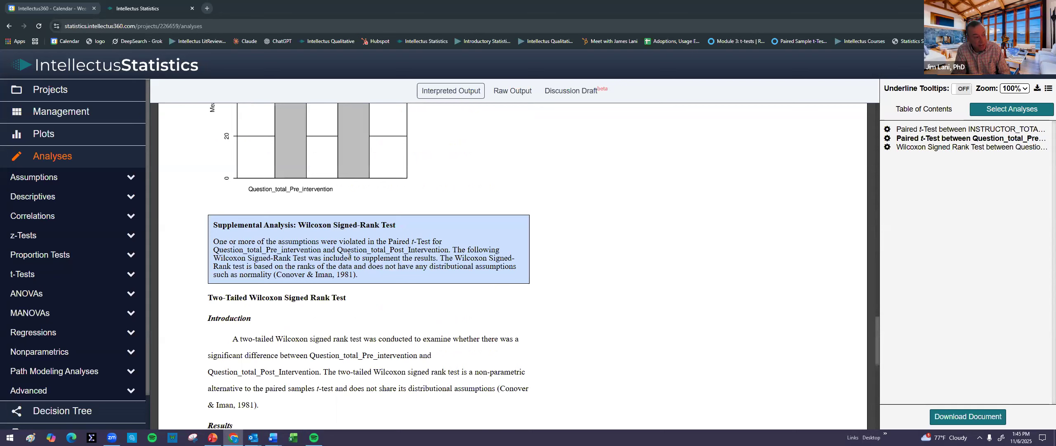
scroll(342, 251, down, 3)
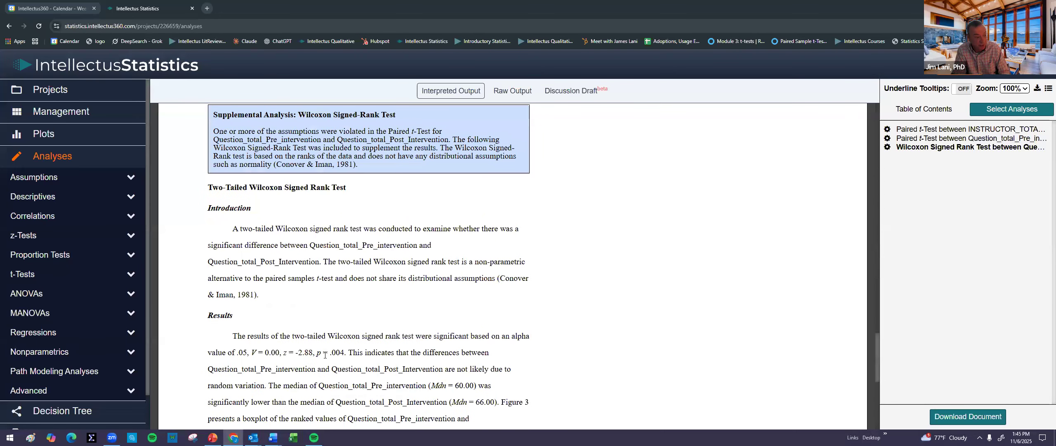
drag(323, 353, 354, 358)
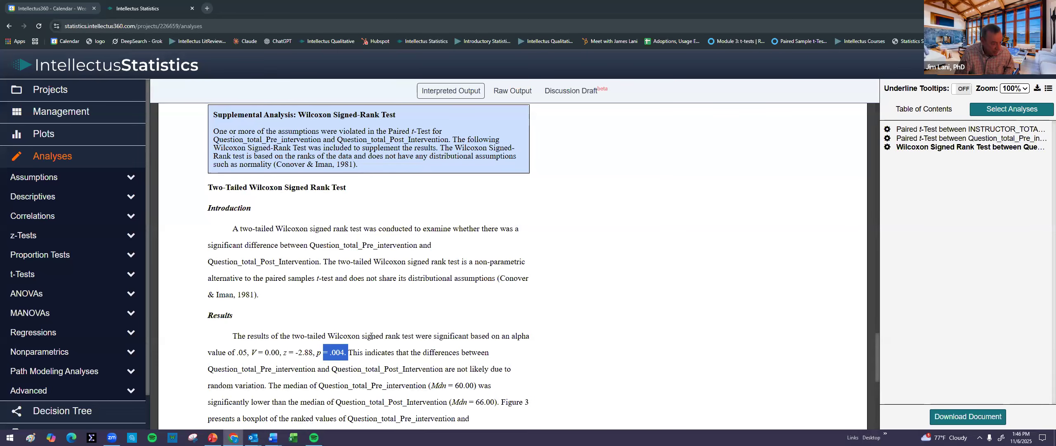
- Compare the question-total paired t-test's normality section, results and Table 2 with the supplemental Wilcoxon results
scroll(351, 319, up, 1)
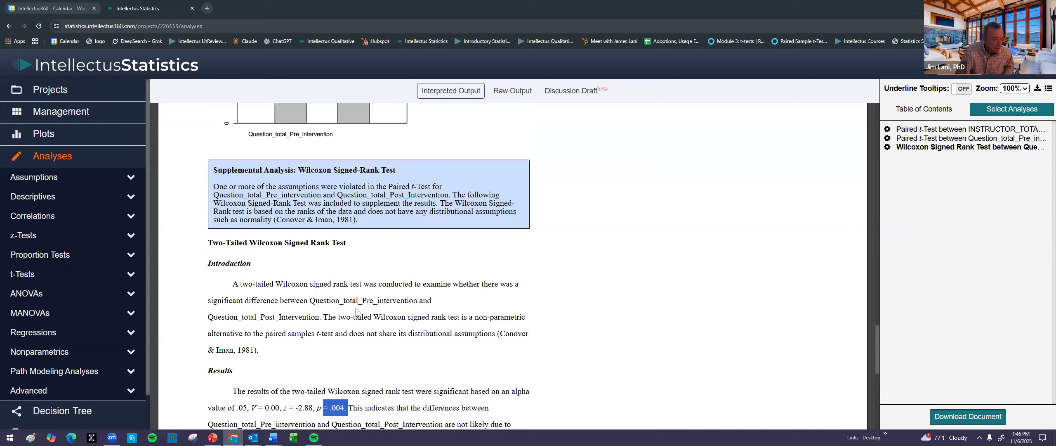
scroll(356, 309, up, 7)
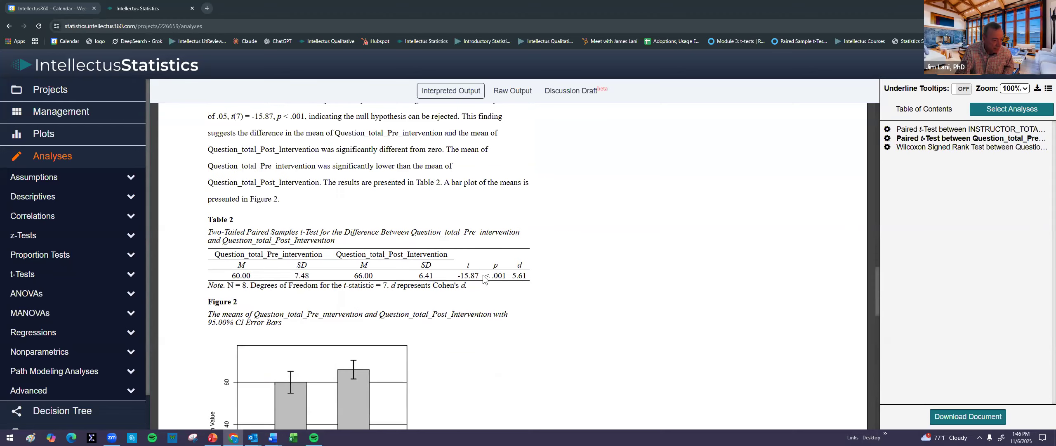
scroll(448, 234, up, 4)
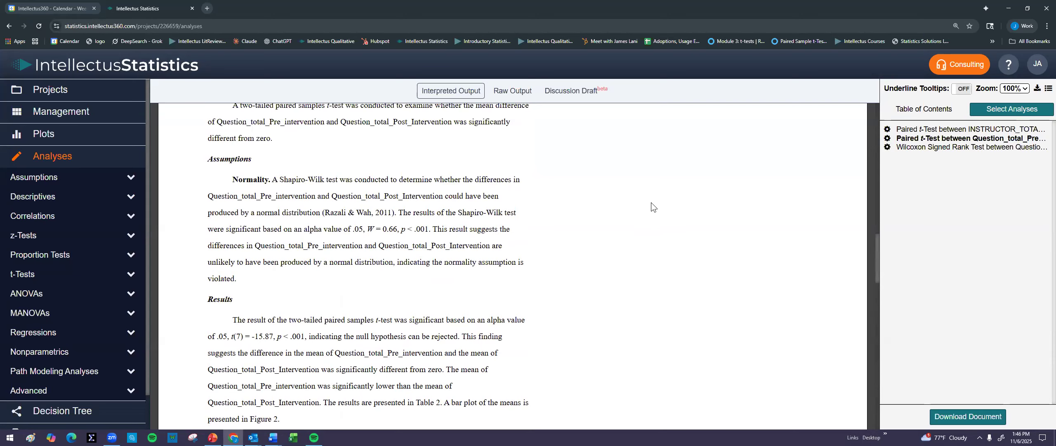
scroll(648, 203, up, 2)
scroll(647, 203, down, 1)
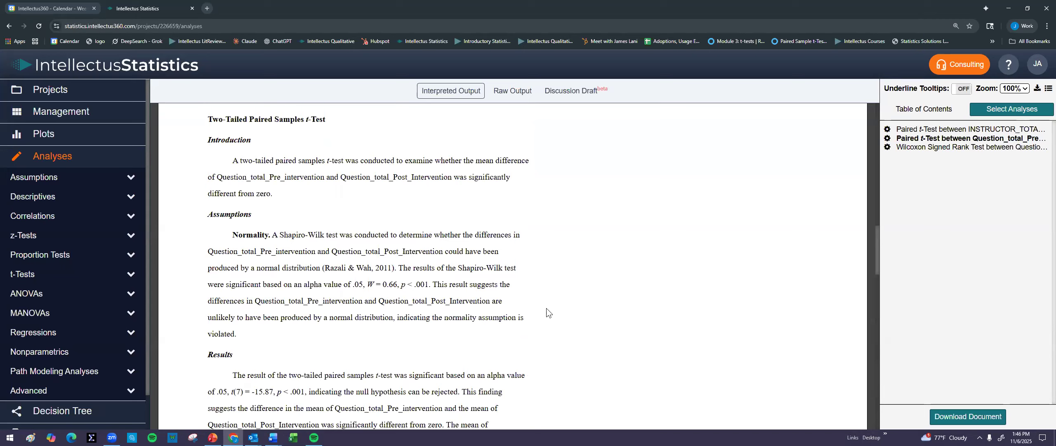
scroll(421, 278, up, 2)
scroll(421, 278, down, 2)
scroll(451, 272, down, 3)
scroll(451, 273, down, 15)
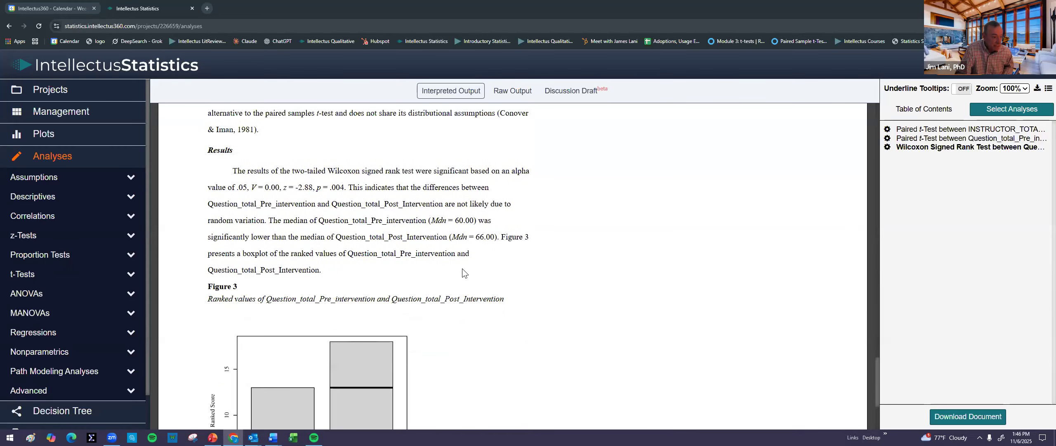
scroll(464, 267, up, 3)
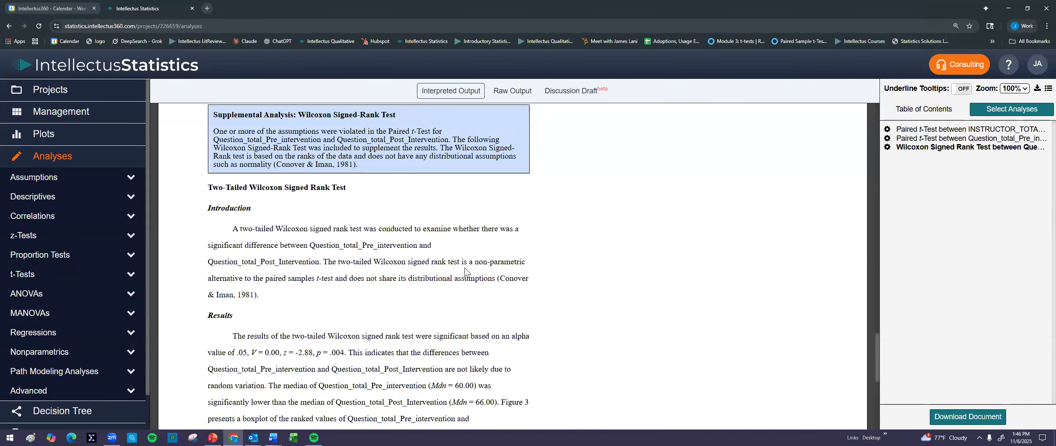
scroll(465, 268, up, 15)
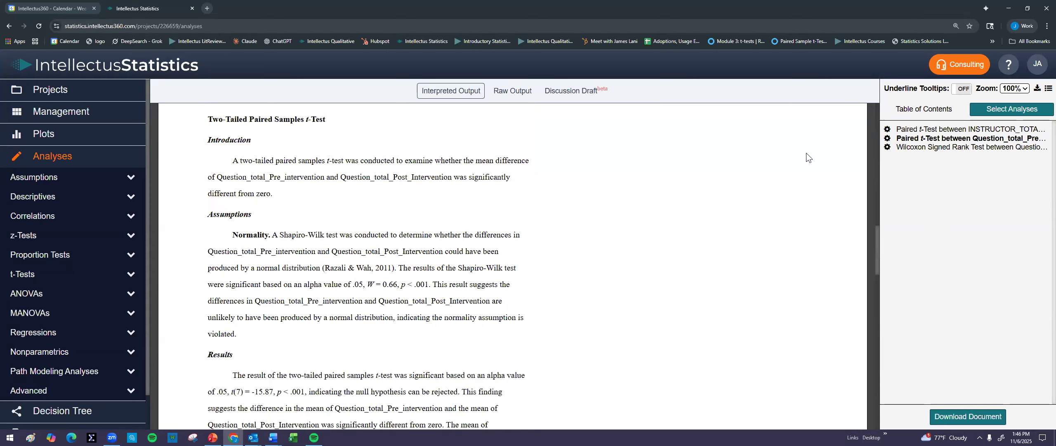
- Open the instructor-total paired t-test and highlight its Shapiro-Wilk result, significance wording and normality conclusion
click(949, 129)
scroll(551, 270, down, 5)
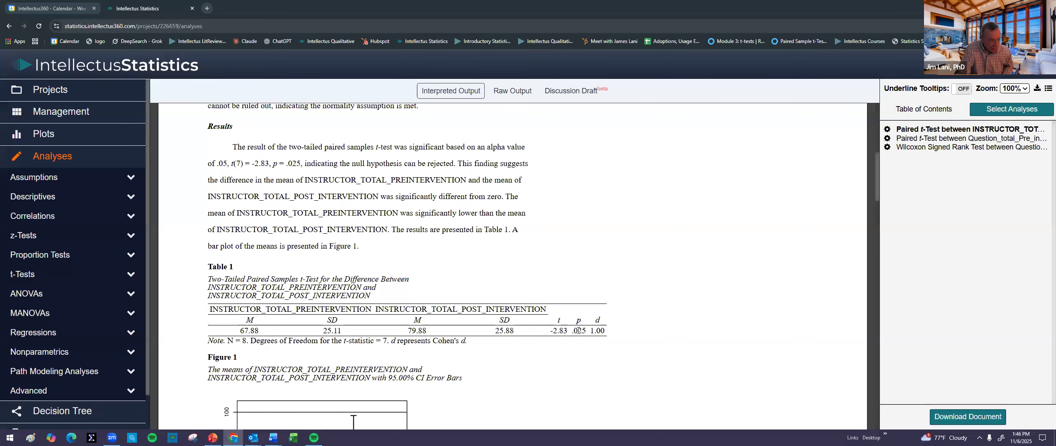
scroll(579, 328, up, 4)
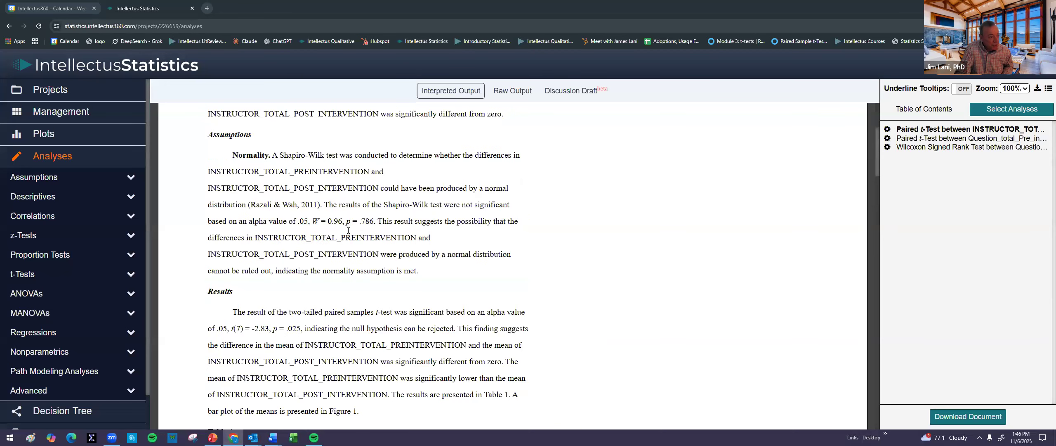
drag(327, 222, 378, 221)
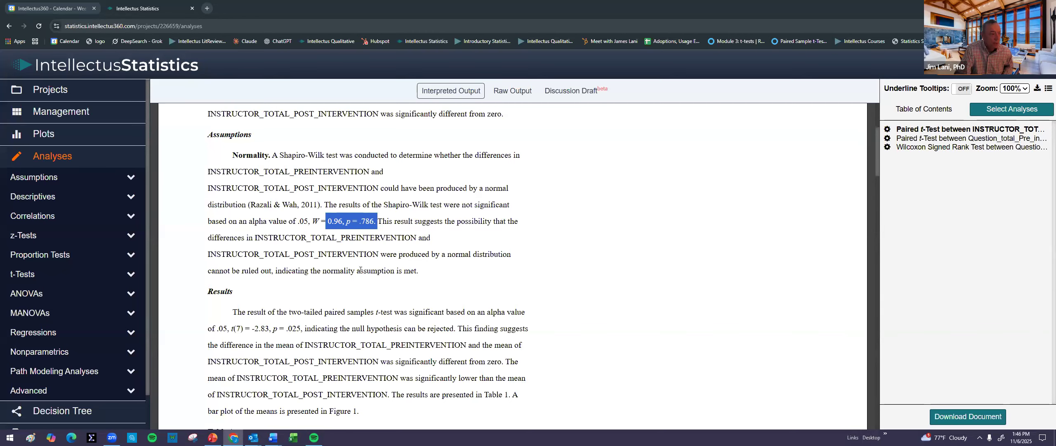
drag(356, 271, 422, 270)
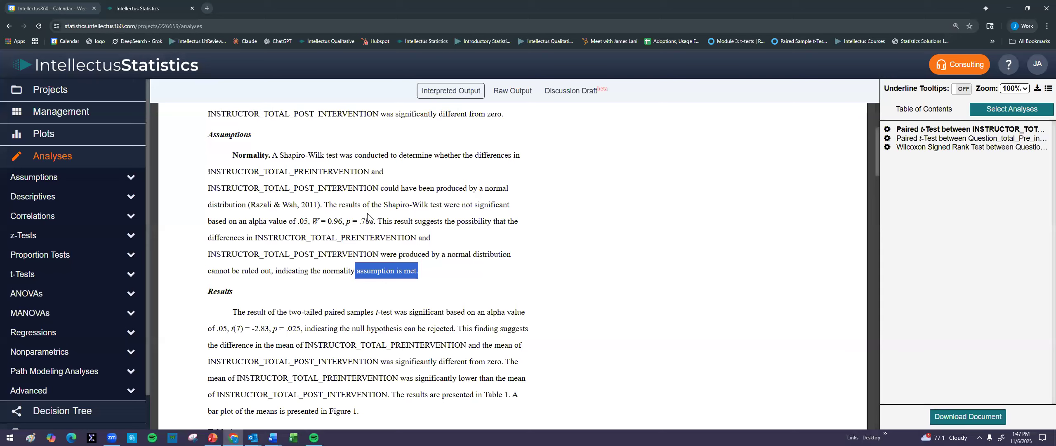
drag(343, 220, 376, 221)
drag(456, 207, 500, 206)
drag(382, 269, 423, 285)
- Highlight the p value in the instructor-total t-test results paragraph and review Table 1 and the means bar plot
scroll(426, 289, down, 3)
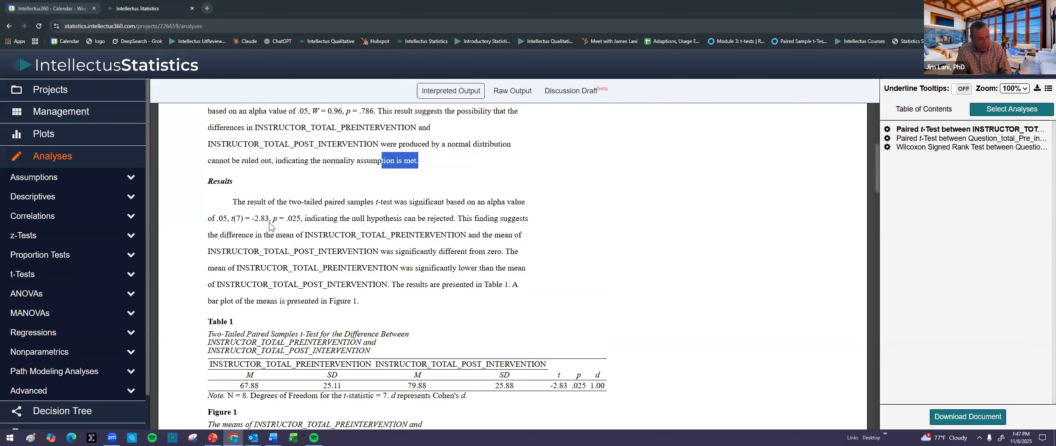
drag(271, 219, 300, 219)
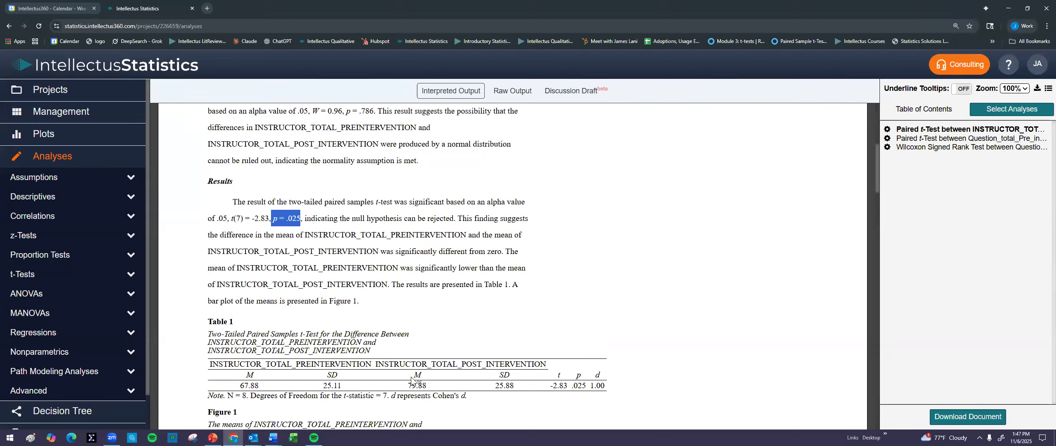
scroll(475, 331, down, 10)
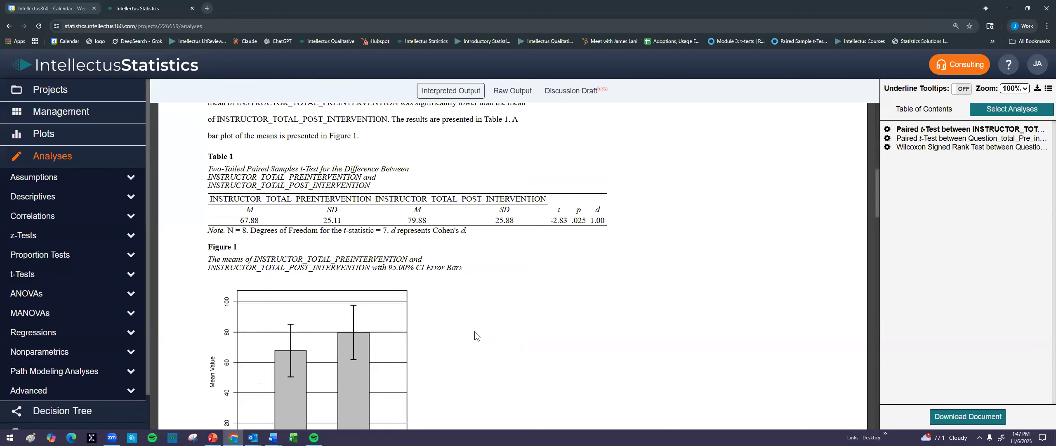
scroll(470, 322, down, 3)
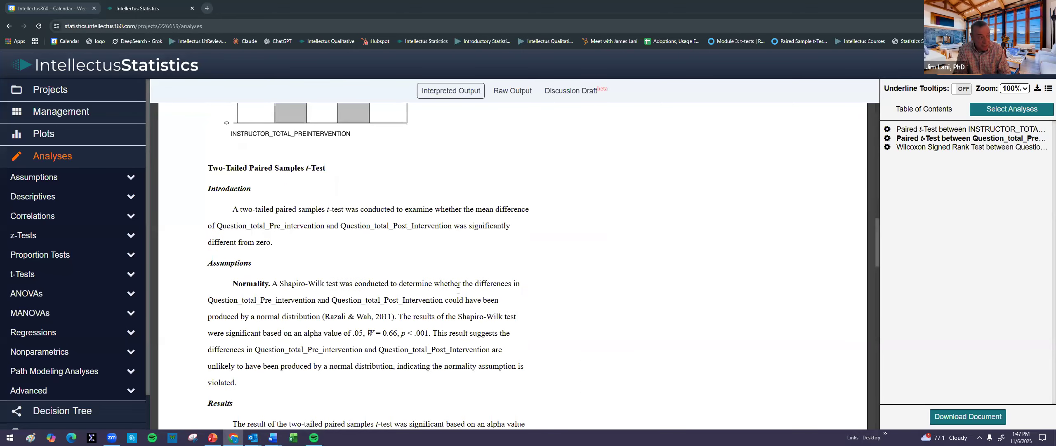
- Highlight the Shapiro-Wilk p value and the Table 2 p value of the question-total paired t-test
drag(394, 278, 429, 279)
scroll(411, 296, down, 3)
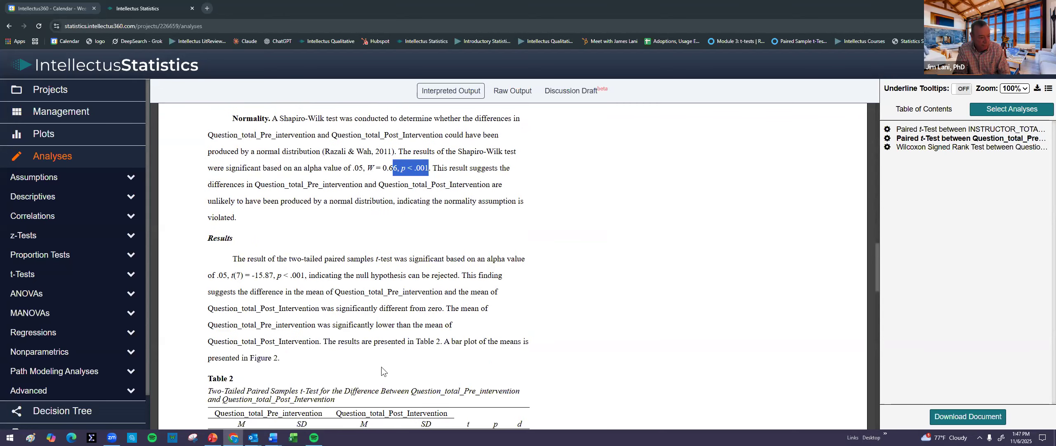
scroll(427, 373, down, 1)
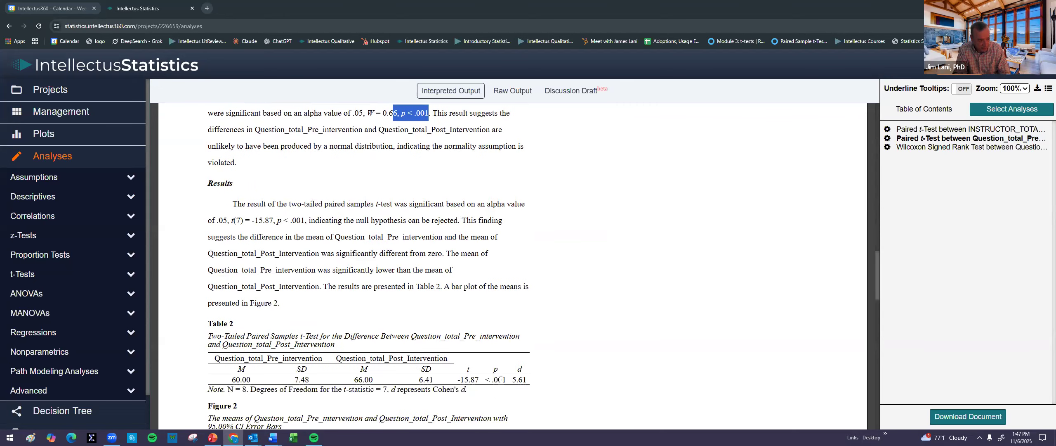
double_click(500, 380)
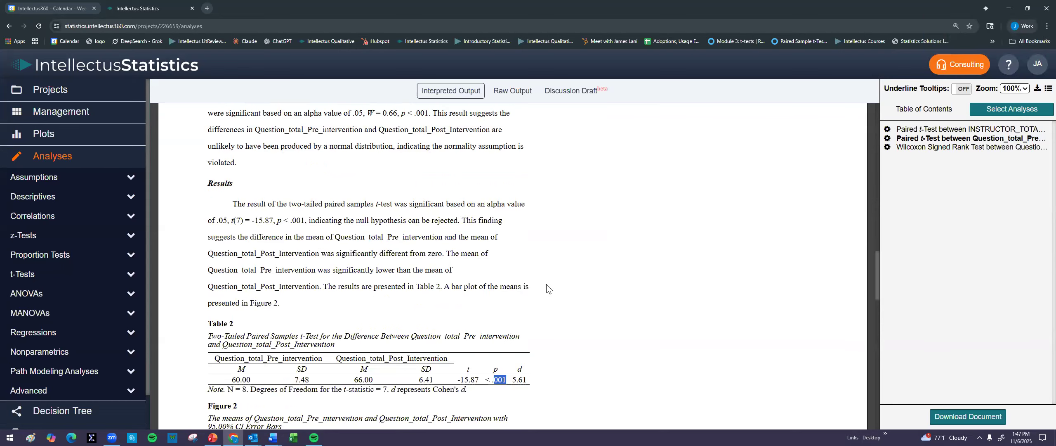
scroll(546, 284, up, 5)
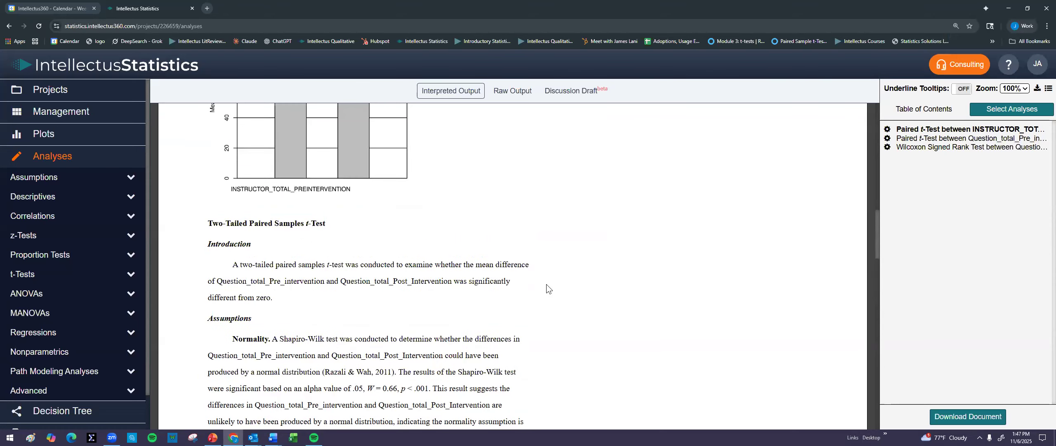
scroll(546, 284, down, 1)
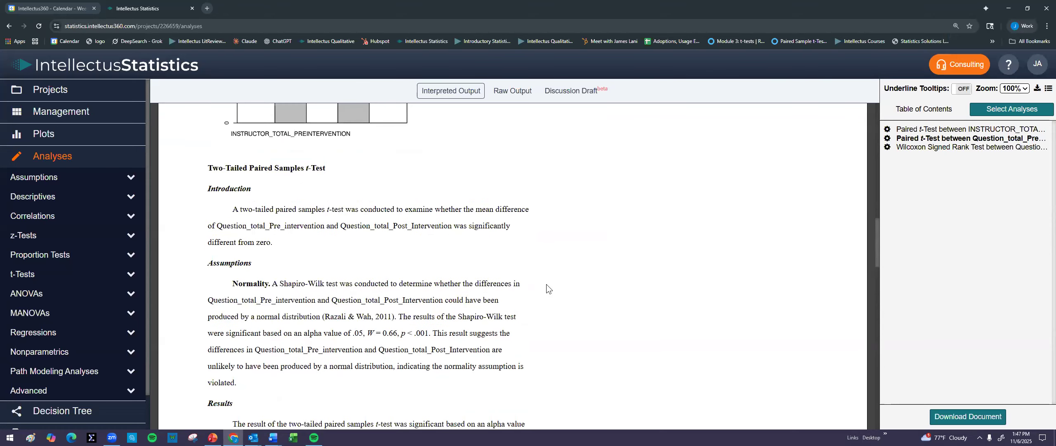
- Return to the instructor-total t-test's assumptions and highlight the Shapiro-Wilk statistics, normality conclusion and non-significance wording
scroll(546, 284, up, 10)
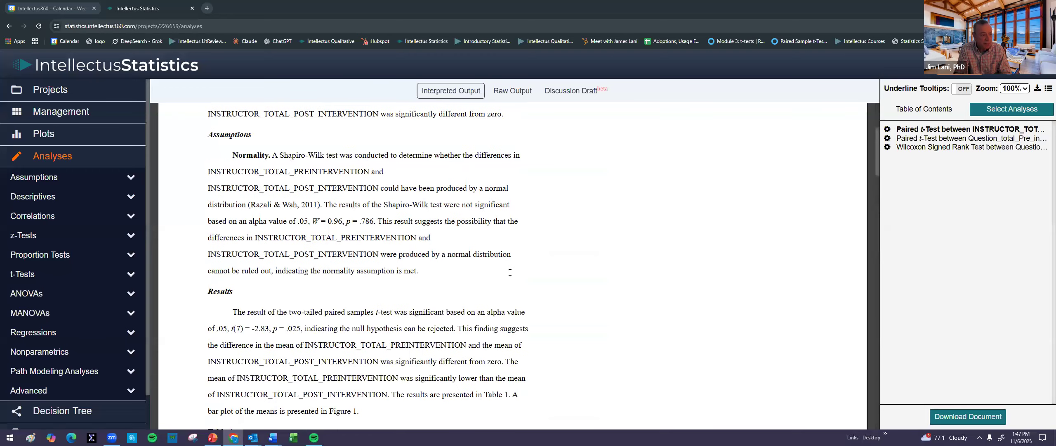
drag(376, 220, 376, 221)
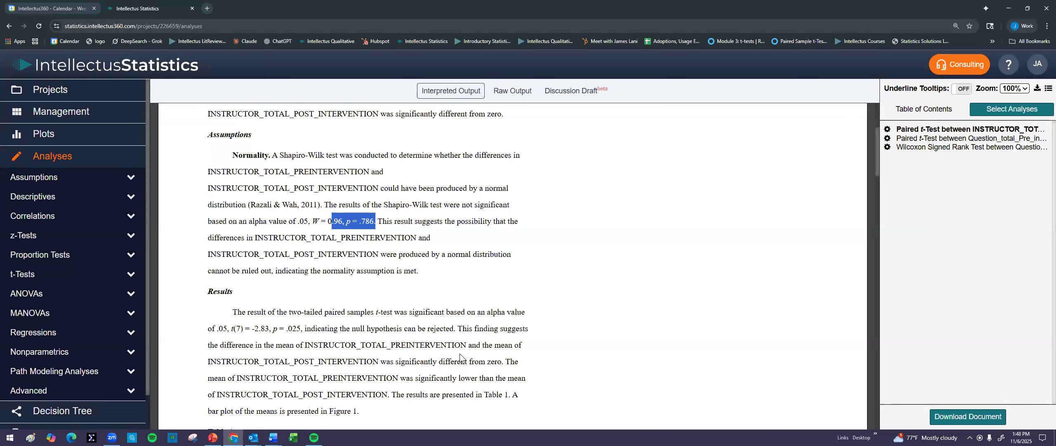
click(386, 253)
drag(355, 269, 420, 270)
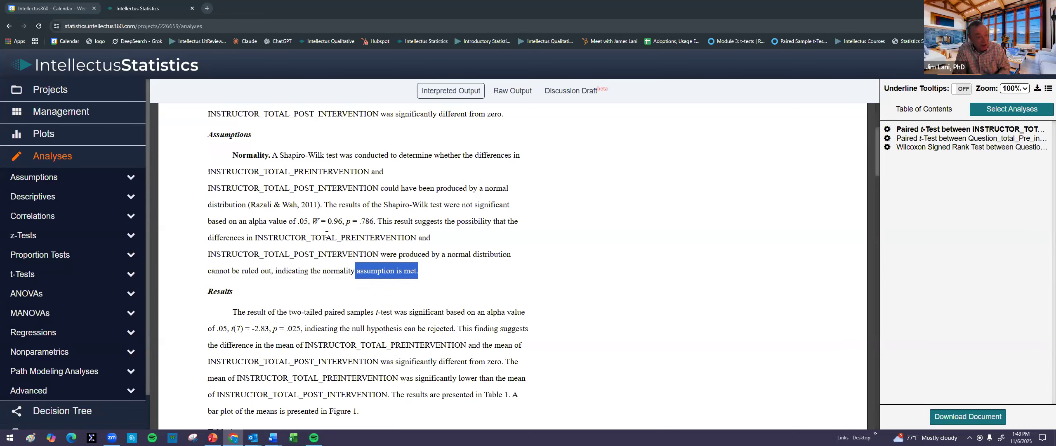
drag(510, 205, 459, 225)
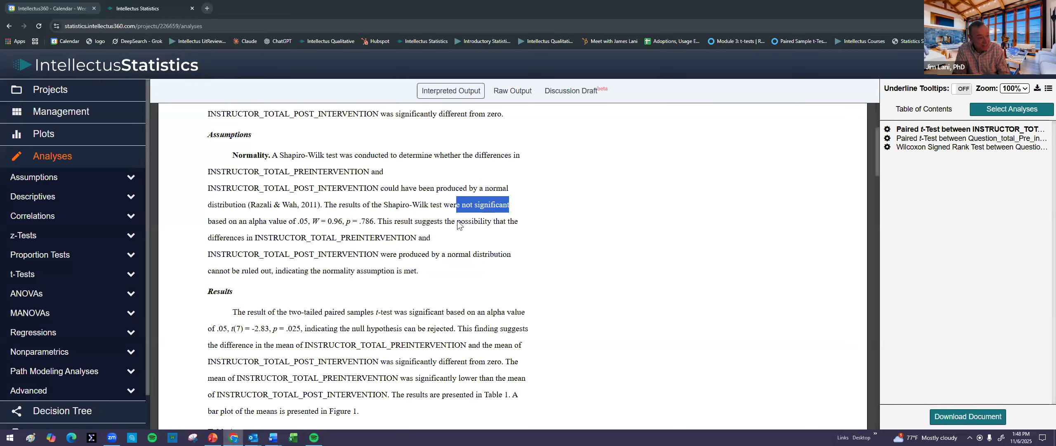
- Highlight the significance wording in the instructor-total results, review Table 1 and Figure 1, and continue to the question-total t-test
drag(360, 271, 434, 257)
scroll(412, 269, down, 1)
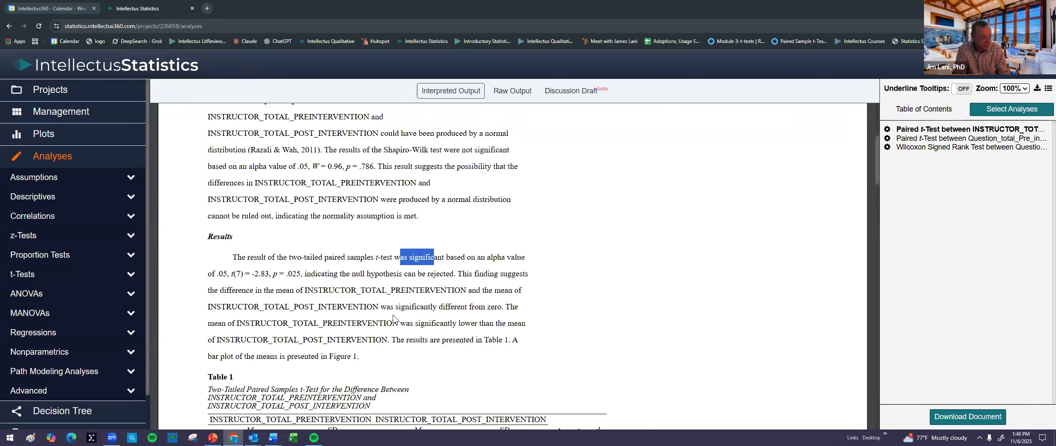
scroll(408, 322, down, 1)
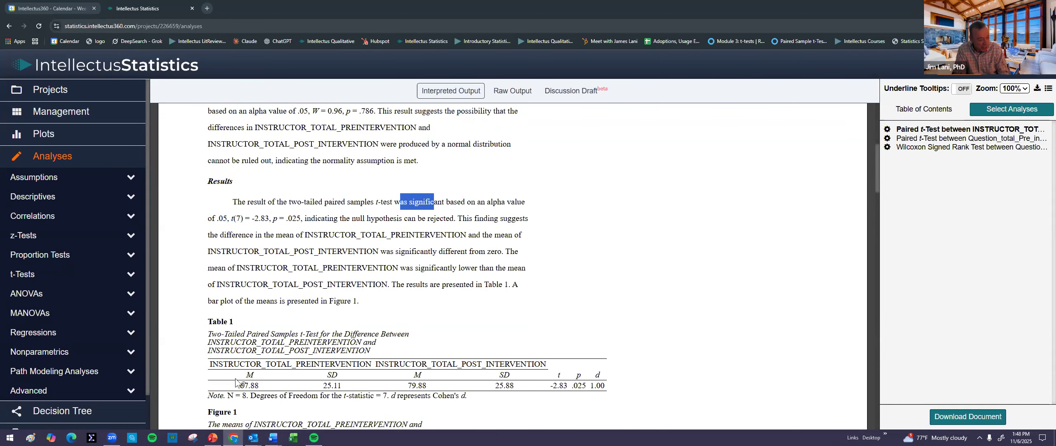
mouse_move(254, 382)
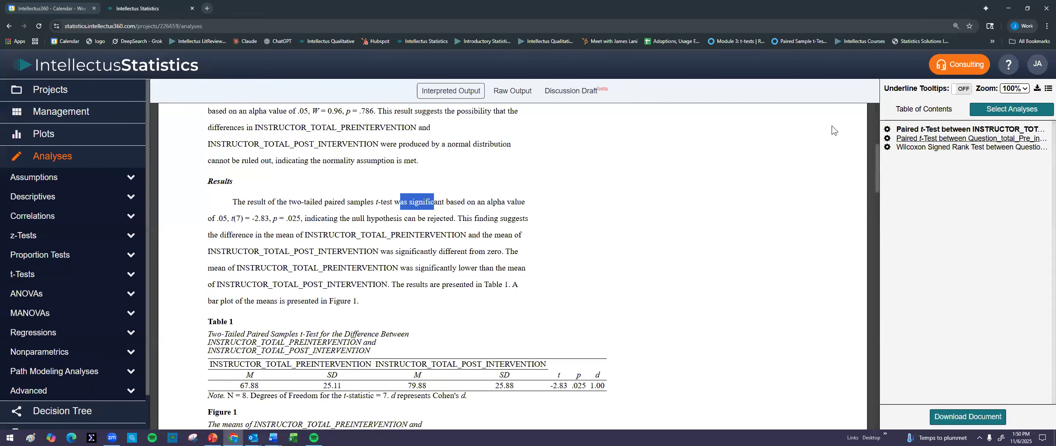
scroll(618, 188, up, 5)
scroll(599, 234, down, 8)
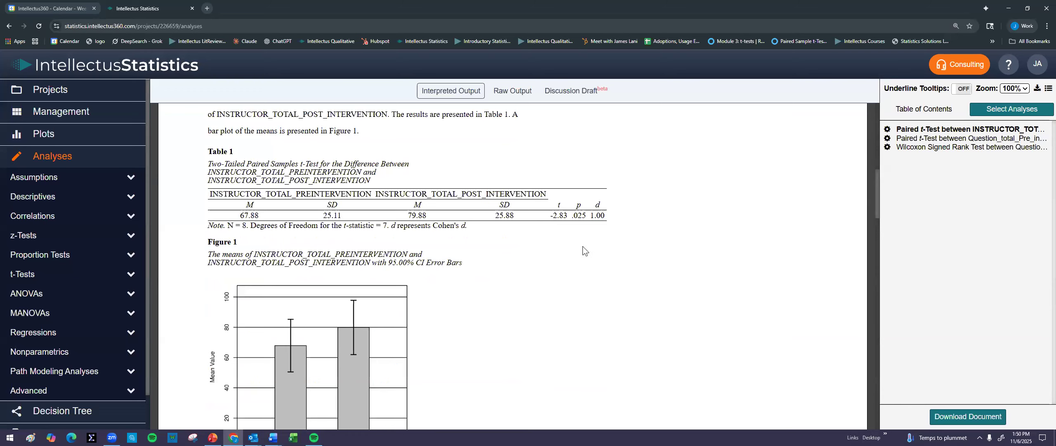
scroll(582, 246, down, 9)
scroll(556, 260, up, 2)
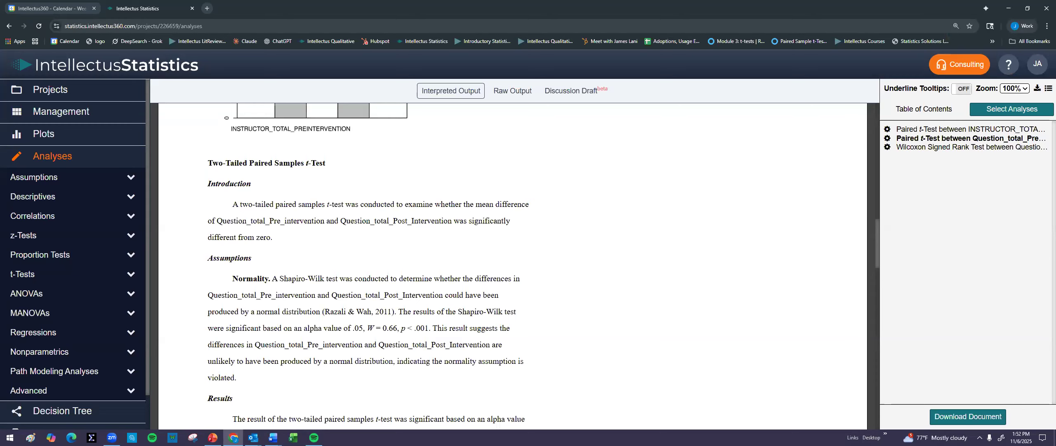
- View the Intellectus360 quant-workshop login page, return to the analysis document, and switch to PowerPoint
click(809, 75)
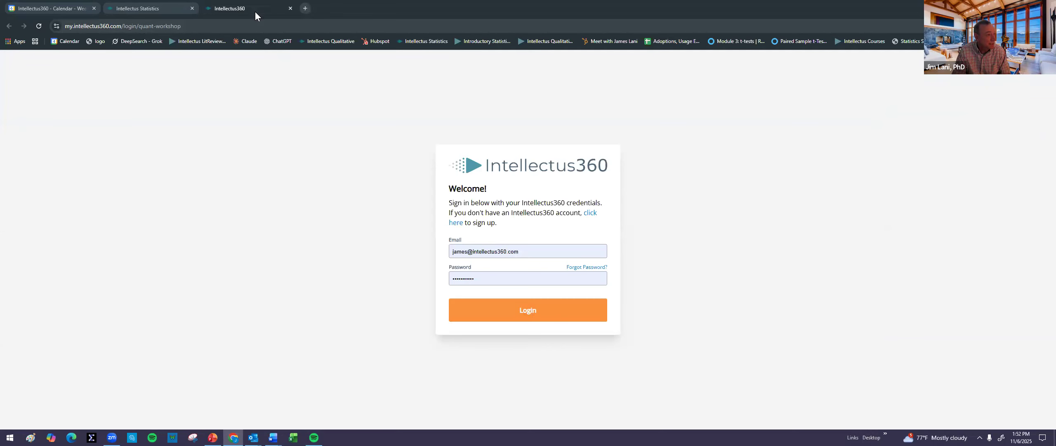
click(153, 10)
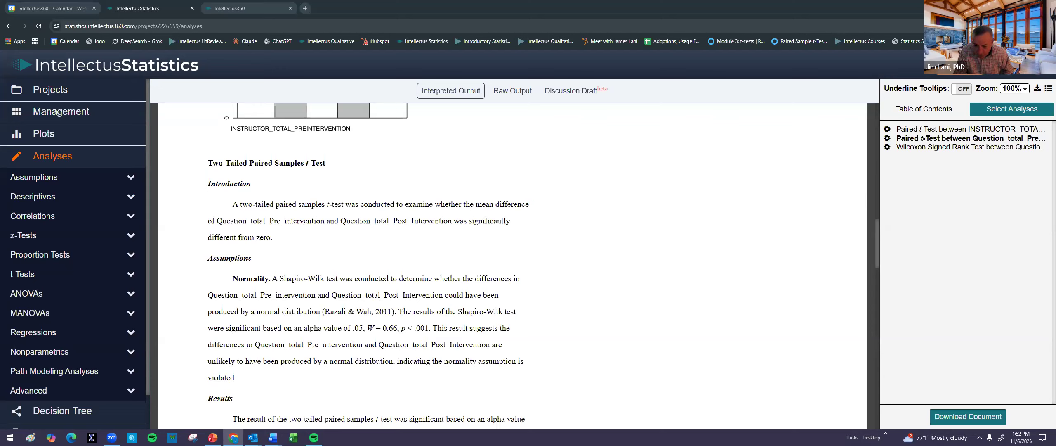
key(alt+Tab)
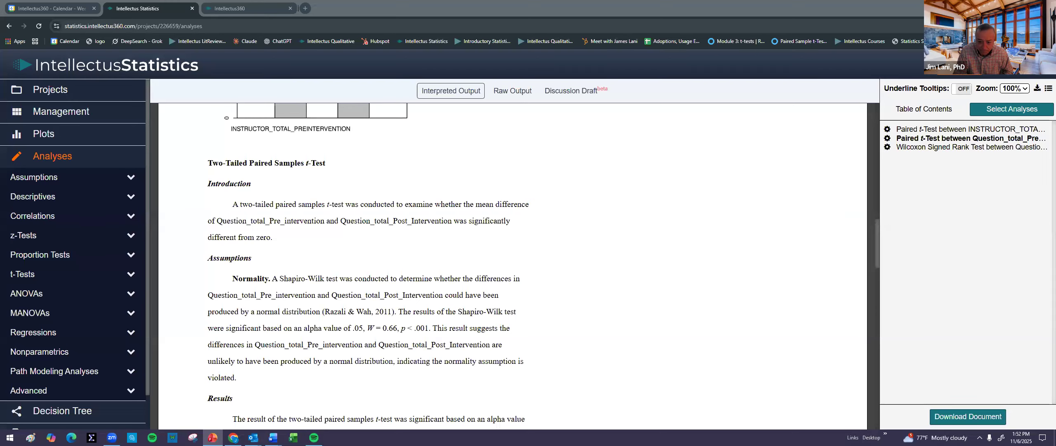